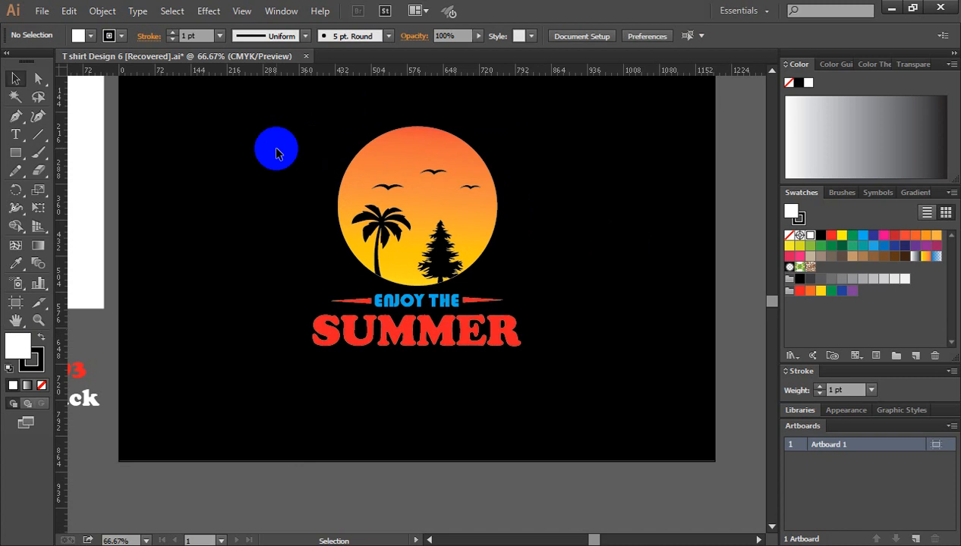
Step: Examine the finished ENJOY THE SUMMER design together with the palm tree sheet, font samples and pine silhouettes around the artboard
key("ctrl+minus")
key("ctrl+minus")
key("ctrl+minus")
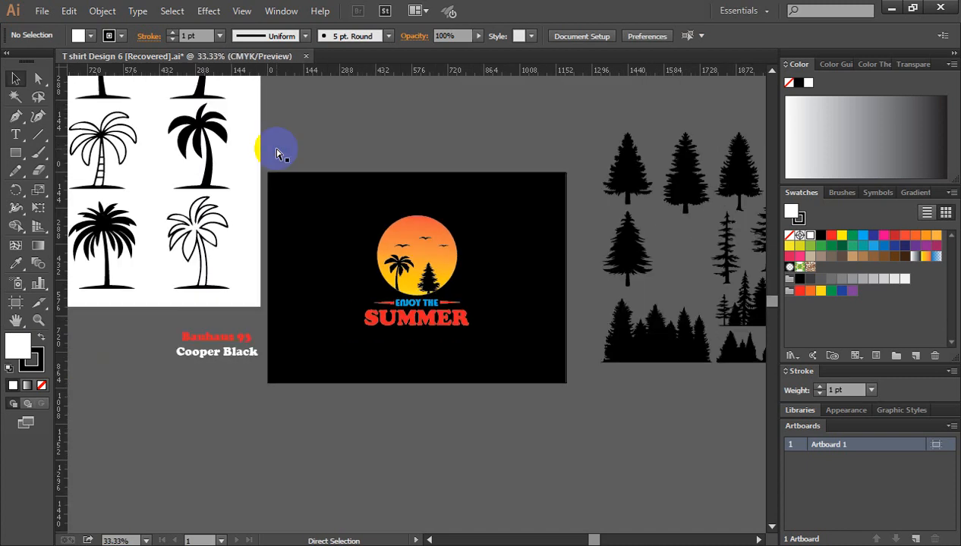
key("space")
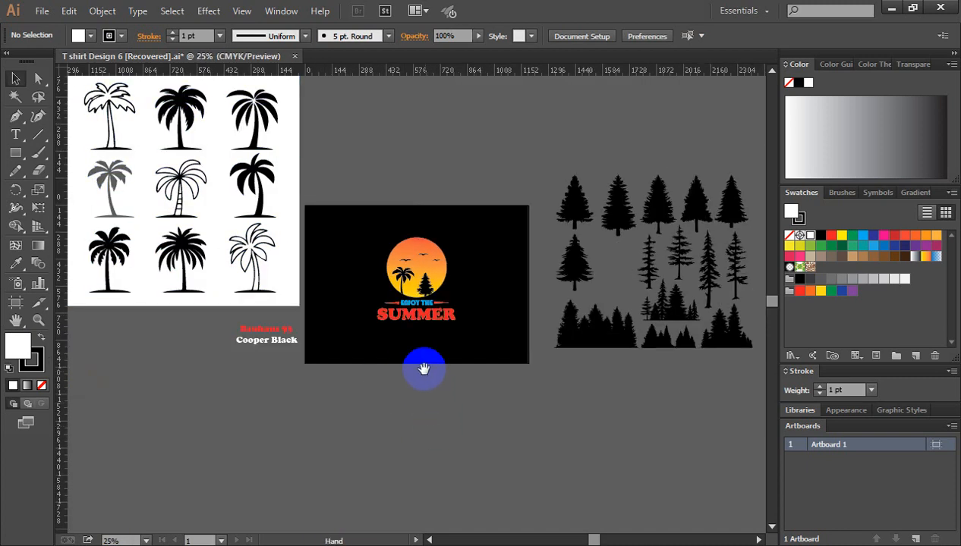
left_click_drag(423, 369, 442, 391)
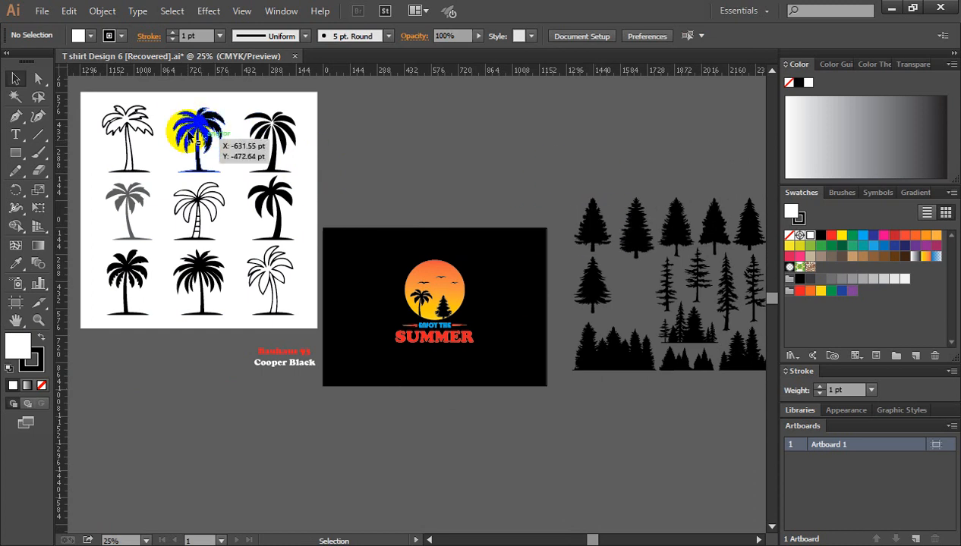
left_click(424, 174)
left_click(215, 160)
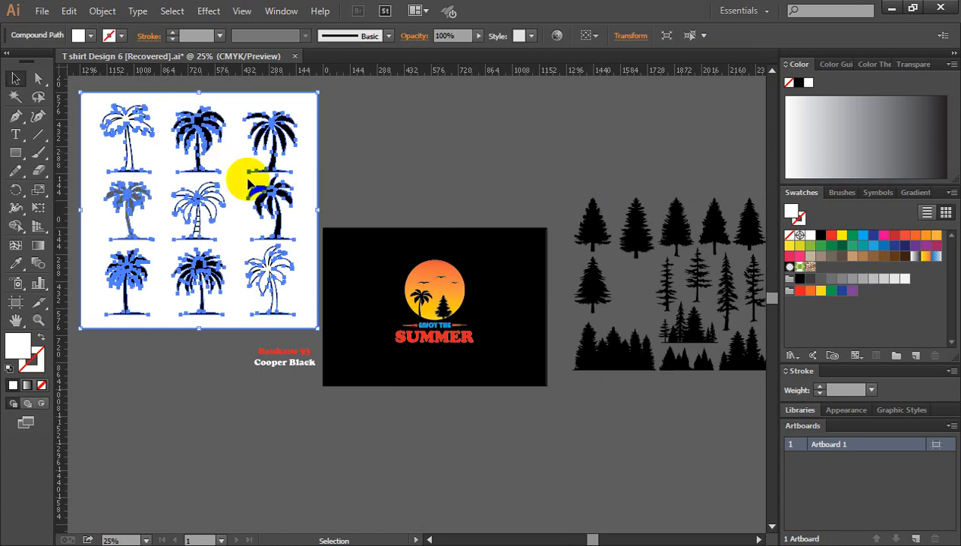
left_click(361, 148)
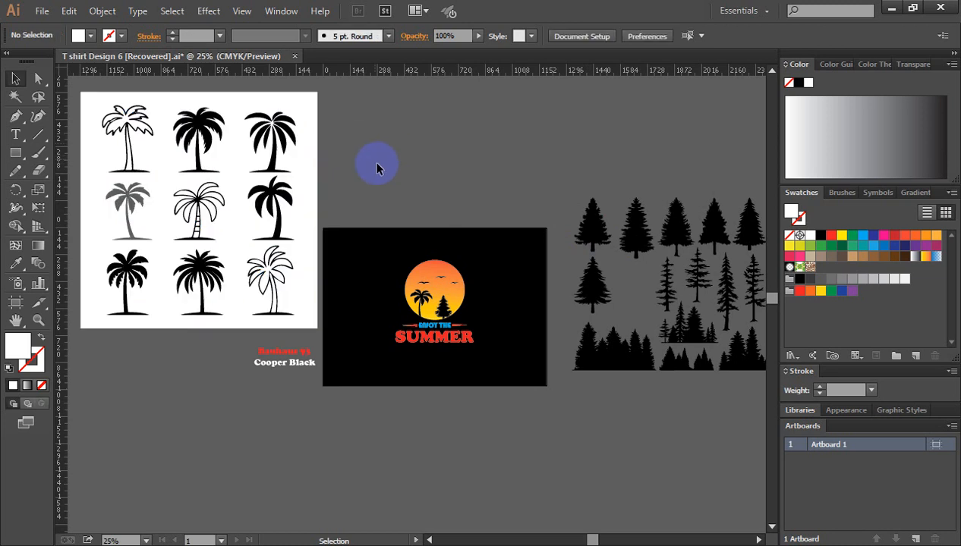
scroll(401, 165, "down", 1)
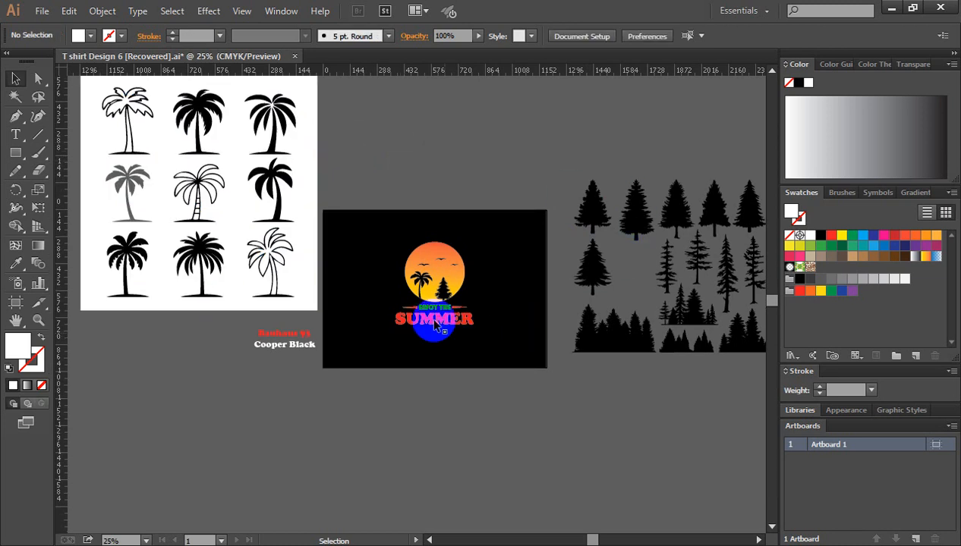
key("a")
left_click(428, 300, "ctrl")
left_click(430, 306, "ctrl")
left_click(430, 308, "ctrl")
left_click_drag(430, 309, 468, 277)
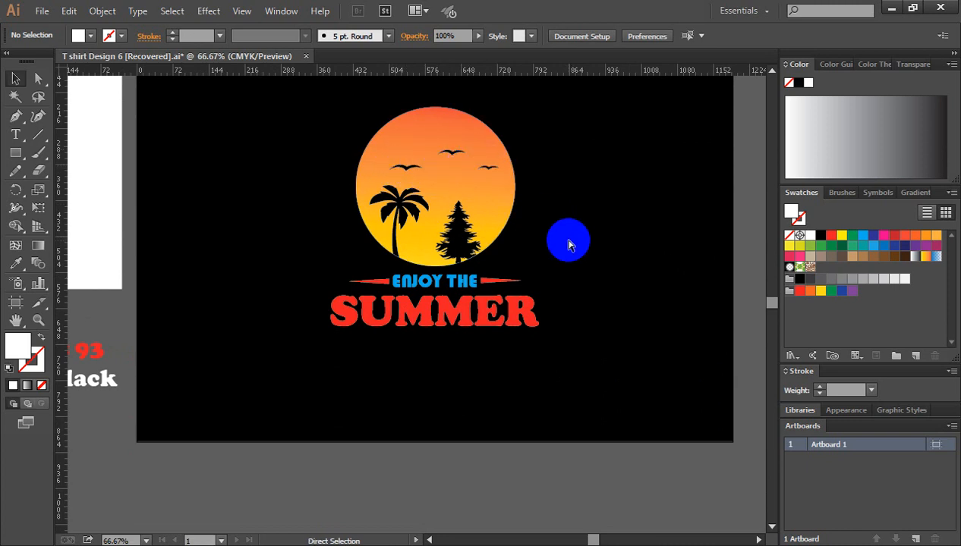
Step: Delete the whole group of pine tree and forest silhouettes beside the artboard
key("ctrl+minus")
key("ctrl+minus")
key("ctrl+minus")
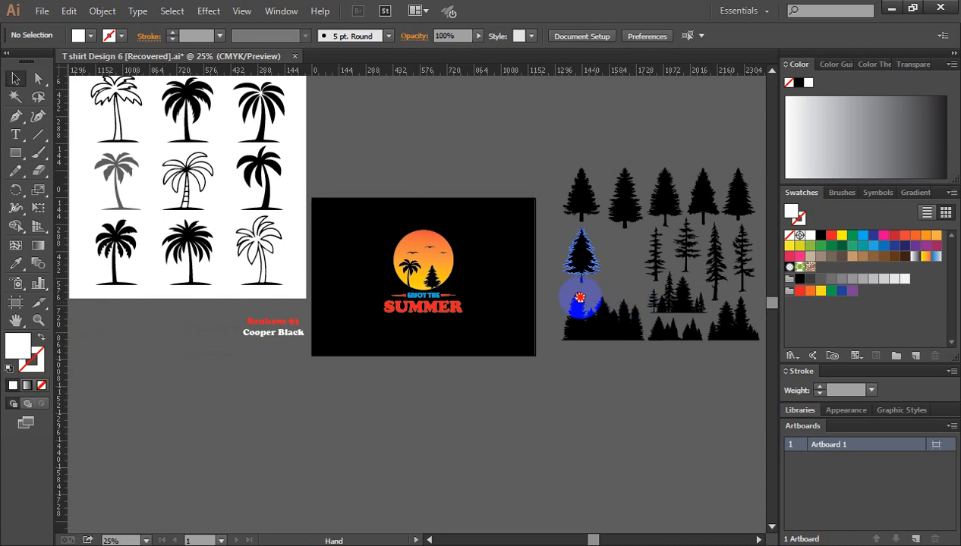
left_click_drag(581, 298, 477, 237)
left_click_drag(461, 101, 656, 287)
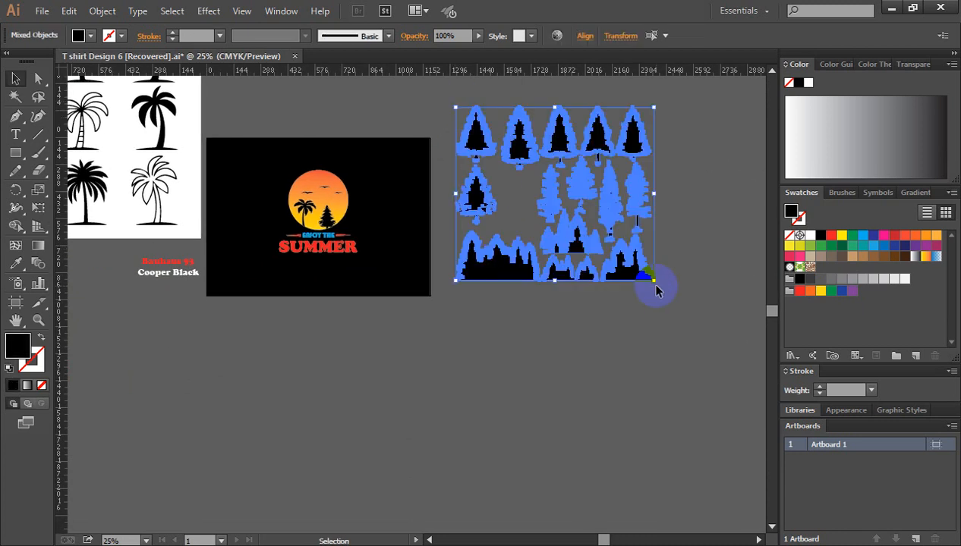
key("Delete")
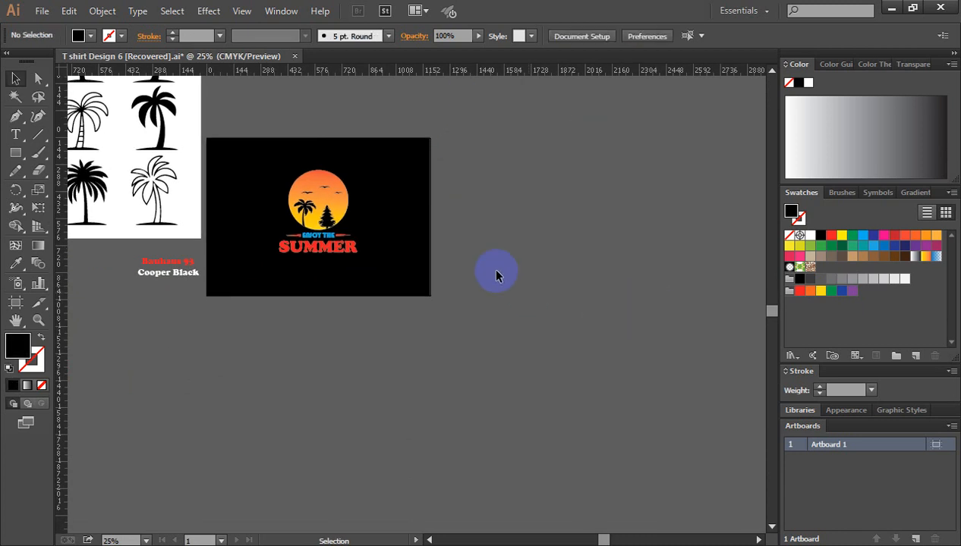
Step: Delete the nine palm trees together with their white background sheet
left_click_drag(516, 251, 725, 312)
left_click_drag(475, 138, 497, 178)
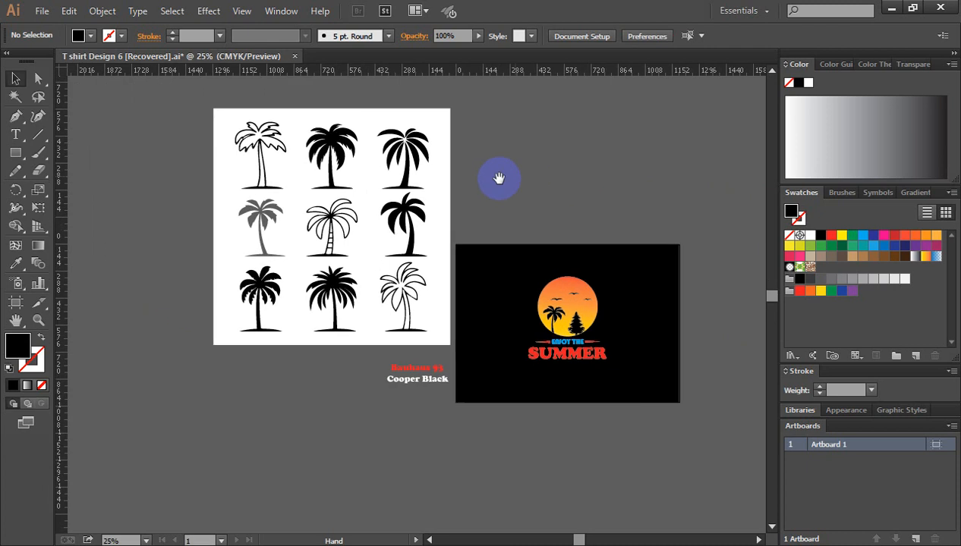
left_click_drag(182, 87, 444, 345)
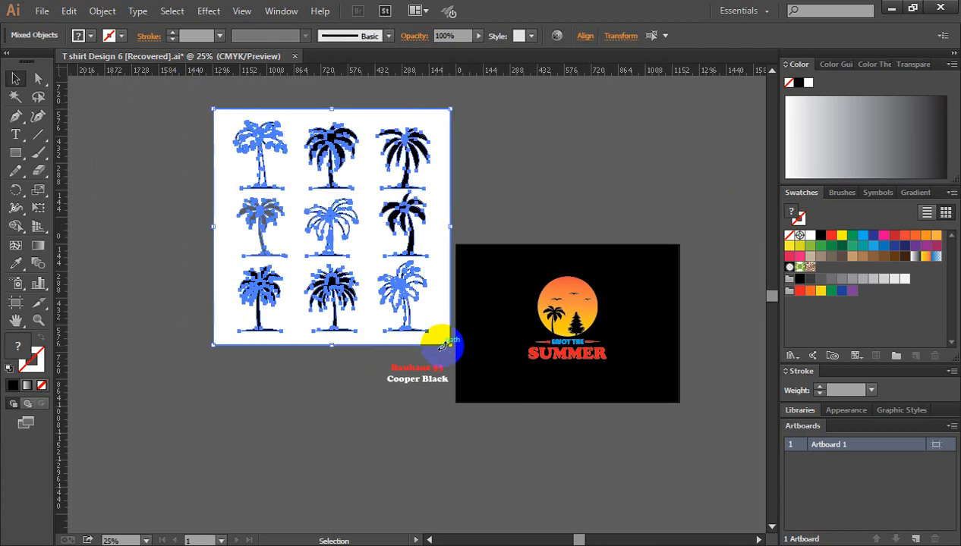
left_click(543, 180)
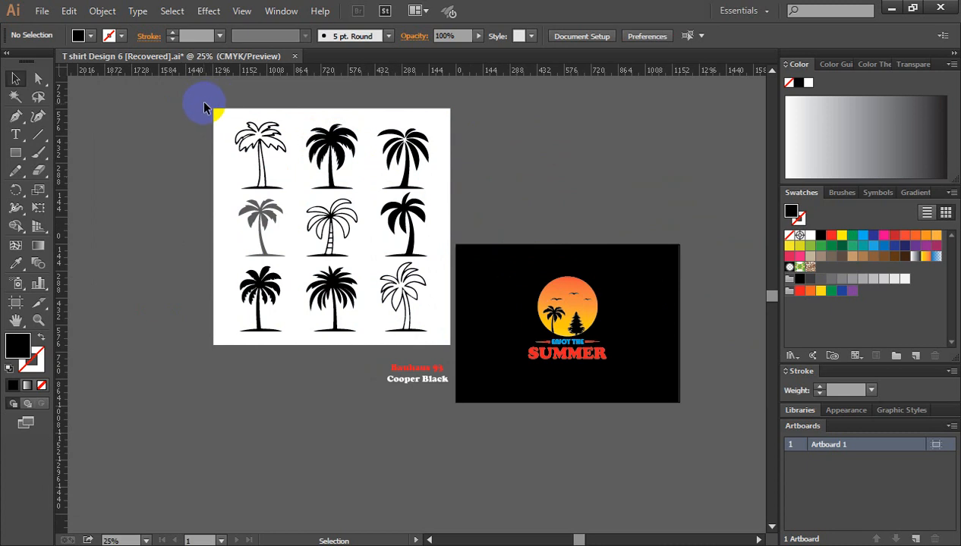
left_click_drag(203, 108, 450, 347)
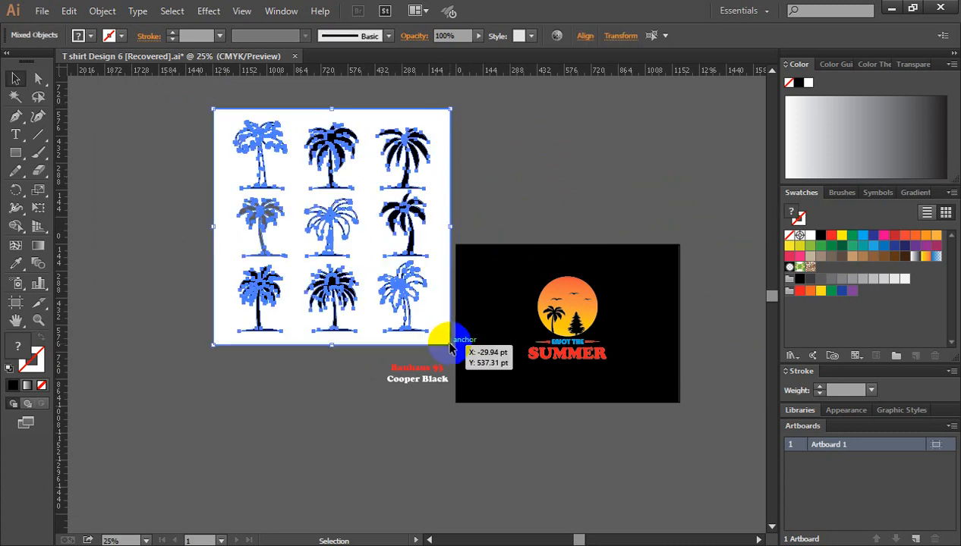
key("Delete")
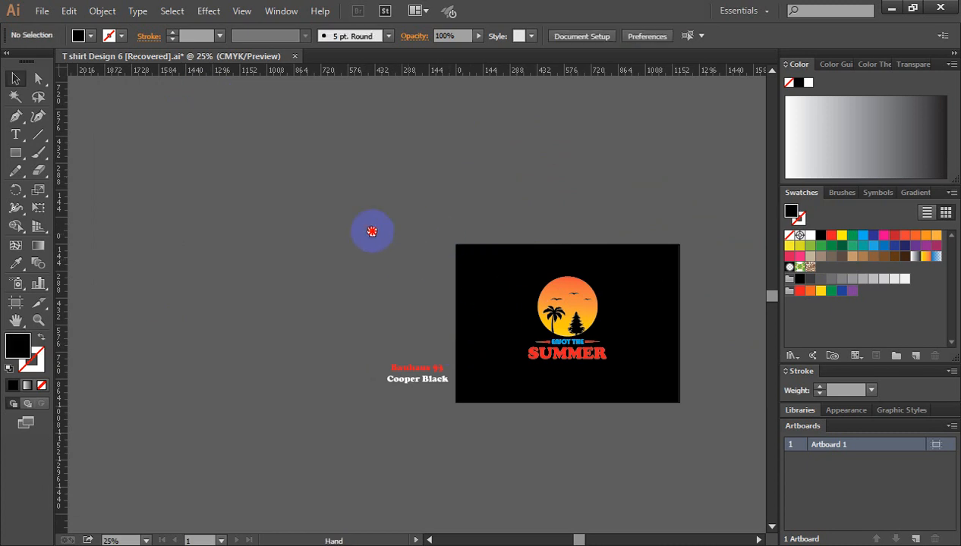
Step: Draw a large black square on the empty canvas to the right of the artboard and shift it slightly up and left
left_click_drag(372, 231, 79, 153)
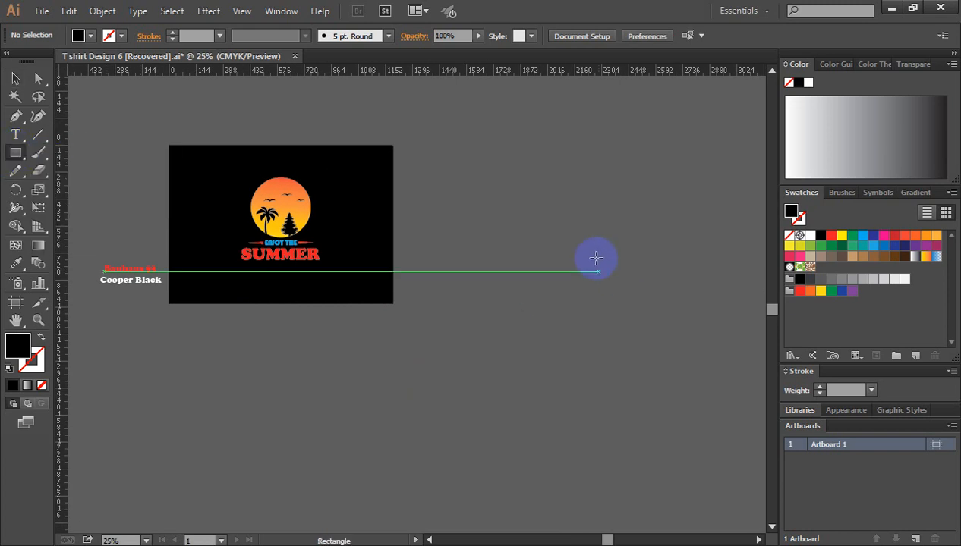
left_click_drag(596, 258, 719, 378)
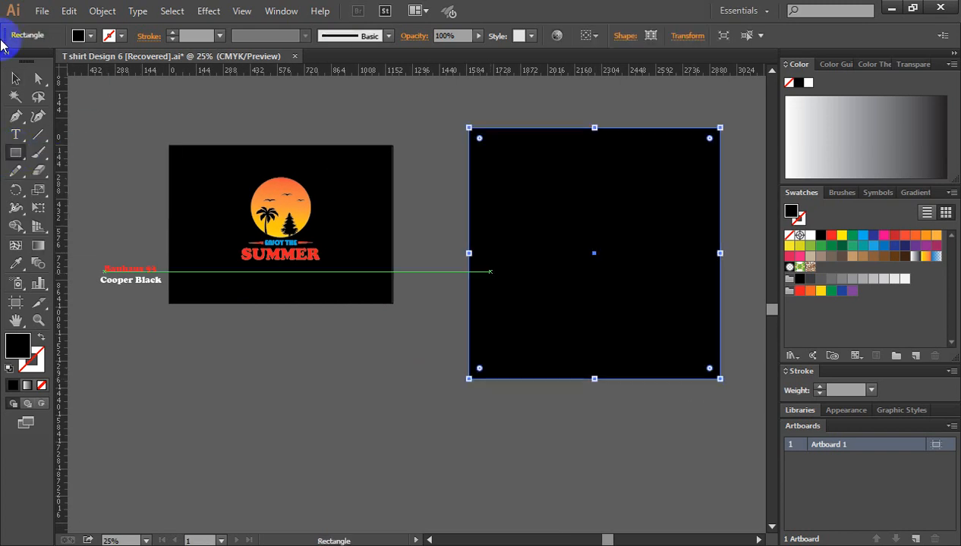
left_click(15, 78)
left_click_drag(559, 297, 554, 286)
left_click_drag(241, 164, 350, 228)
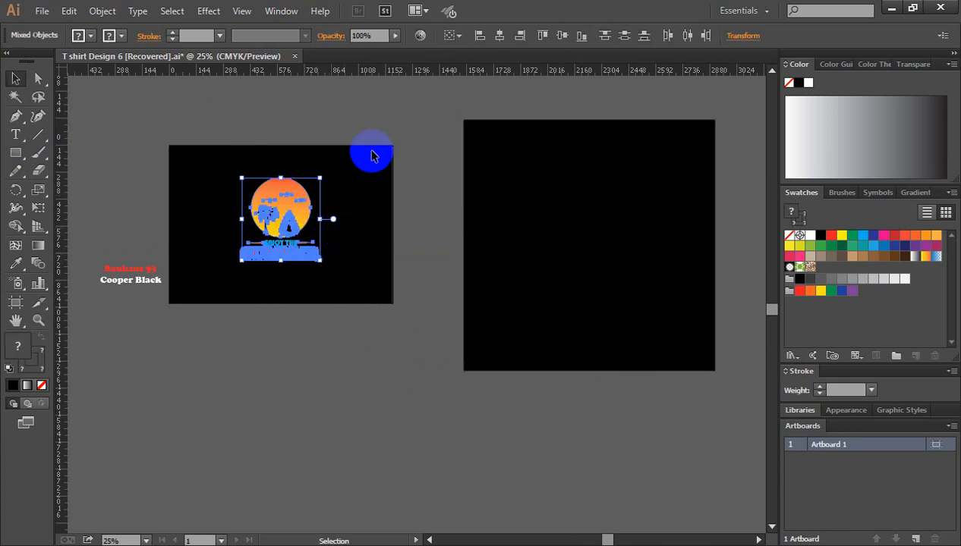
left_click(329, 142)
left_click_drag(232, 169, 338, 274)
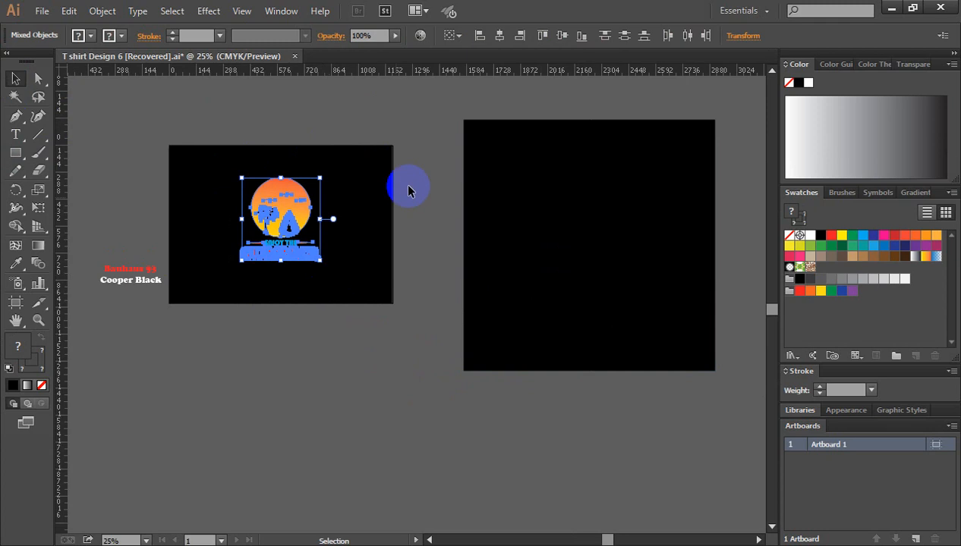
left_click(410, 201)
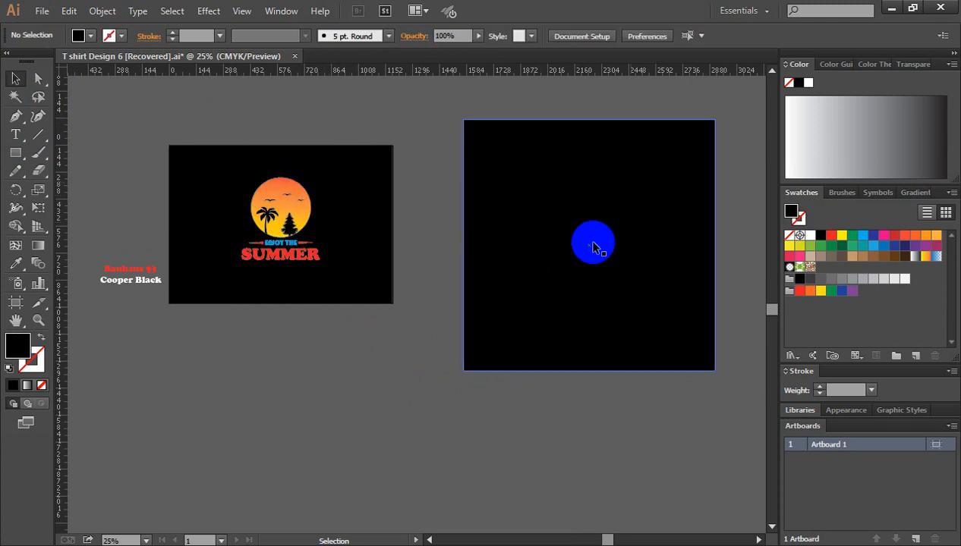
Step: Lock the large black square so it serves as a fixed background
left_click(535, 256)
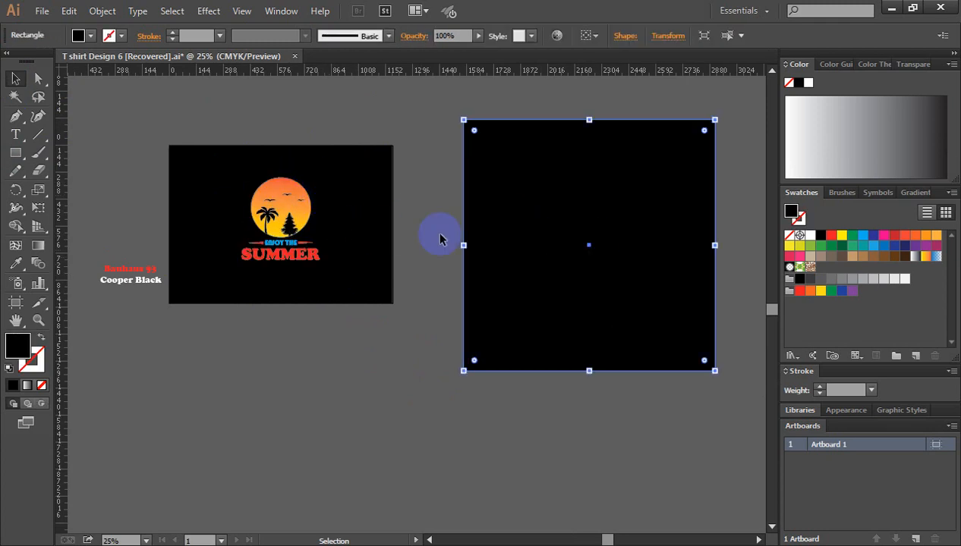
left_click(497, 262)
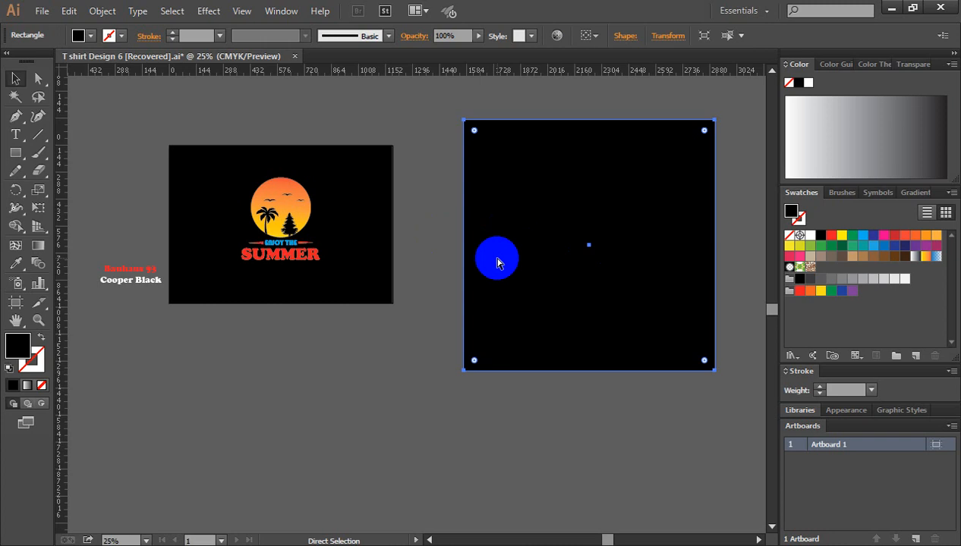
key("ctrl+2")
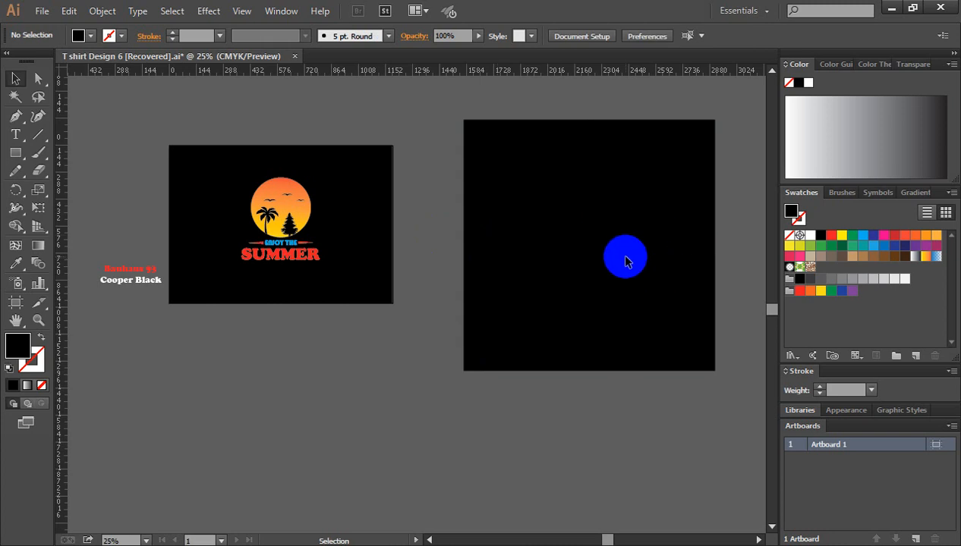
left_click_drag(325, 169, 516, 203)
left_click(583, 272, "ctrl")
left_click(434, 279, "ctrl")
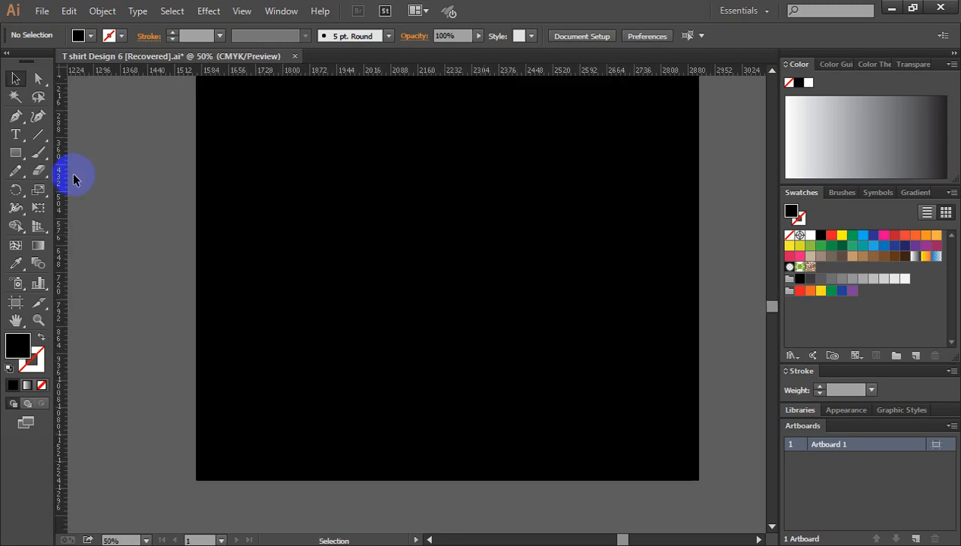
Step: Draw a circle with the Ellipse tool, centred horizontally in the upper half of the black square
left_click(13, 154)
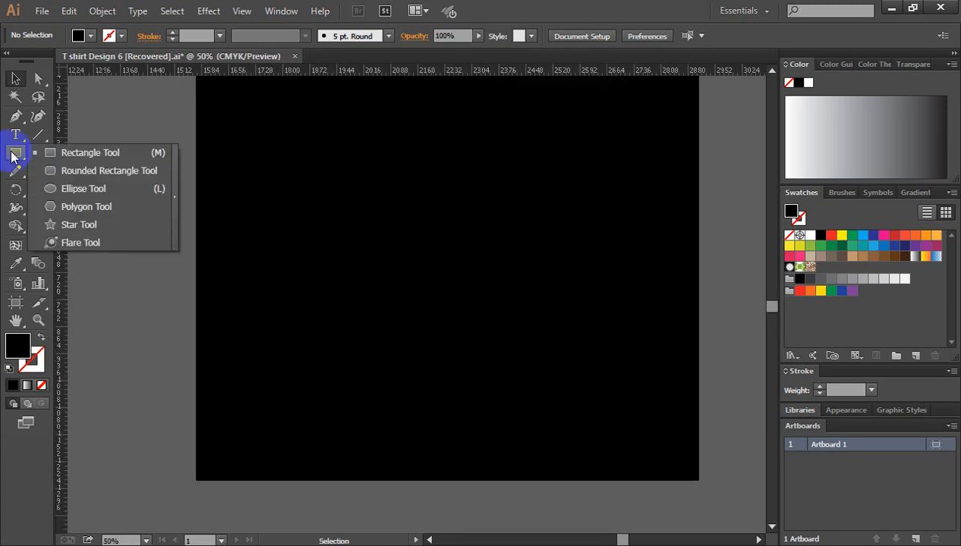
left_click(88, 188)
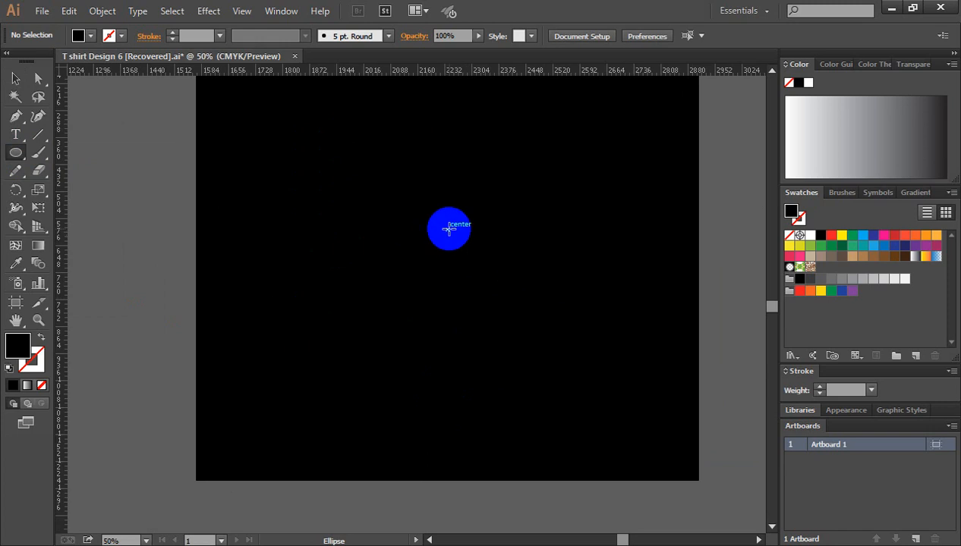
mouse_move(449, 229)
left_mouse_down()
mouse_move(485, 306)
mouse_move(505, 323)
left_mouse_up()
left_click(15, 79)
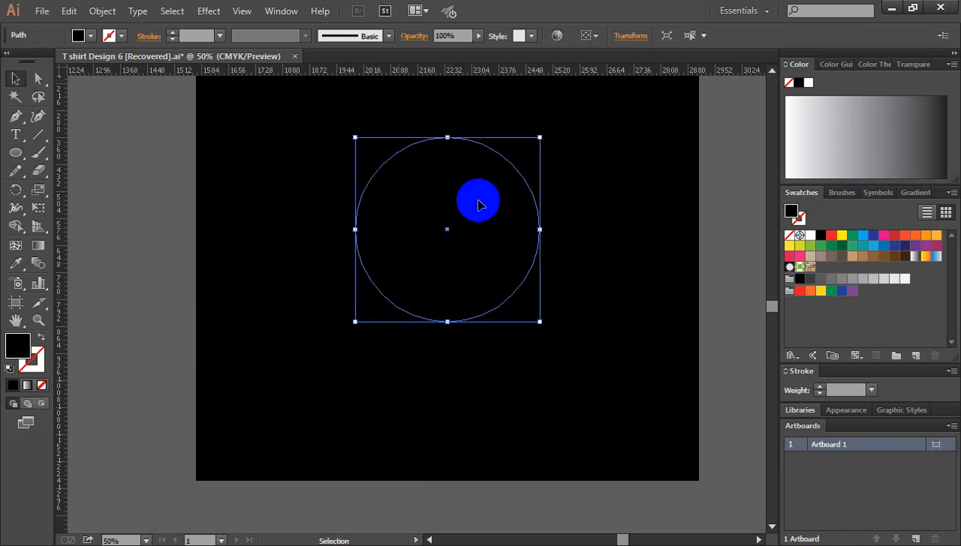
Step: Fill the circle with the Orange, Yellow gradient and run the gradient vertically from just above the circle down to its lower part
left_click(925, 259)
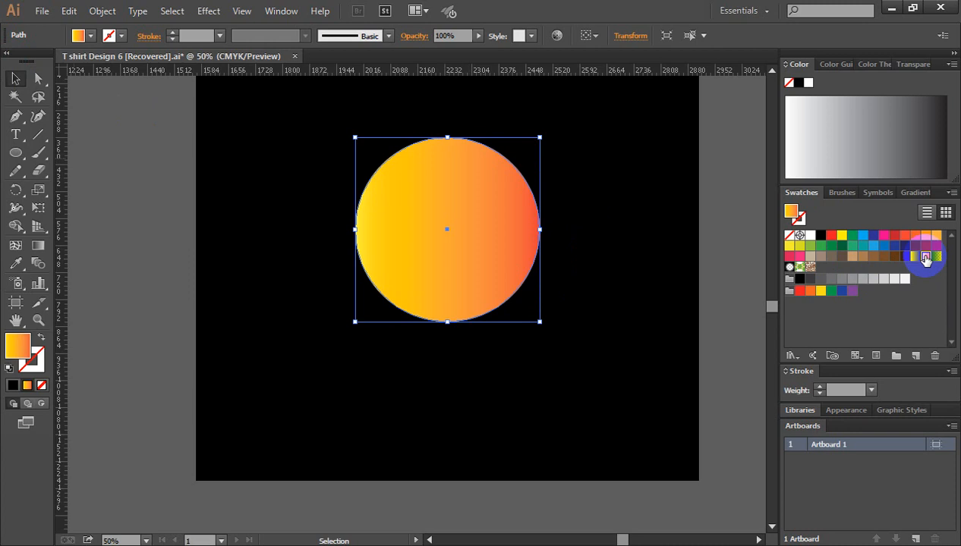
left_click(611, 236)
left_click(457, 208)
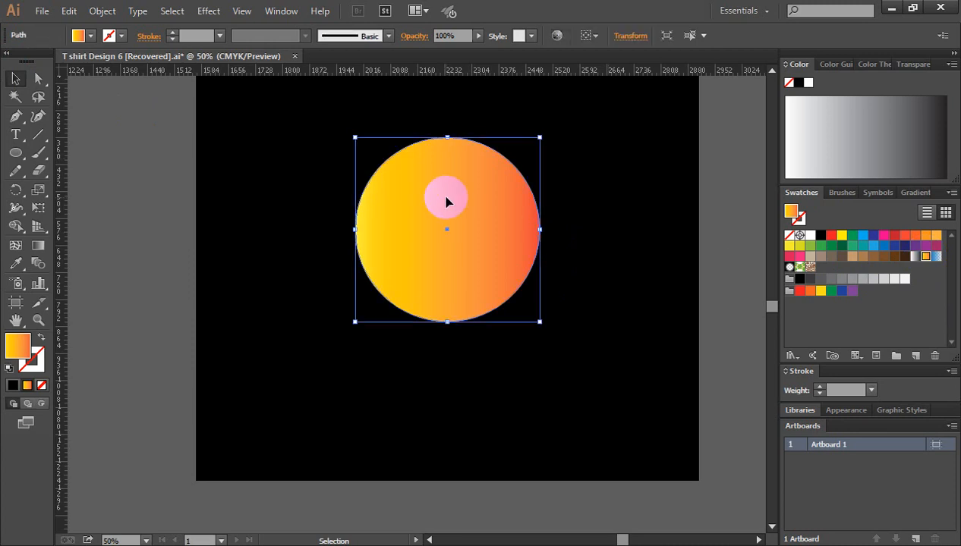
left_click(38, 246)
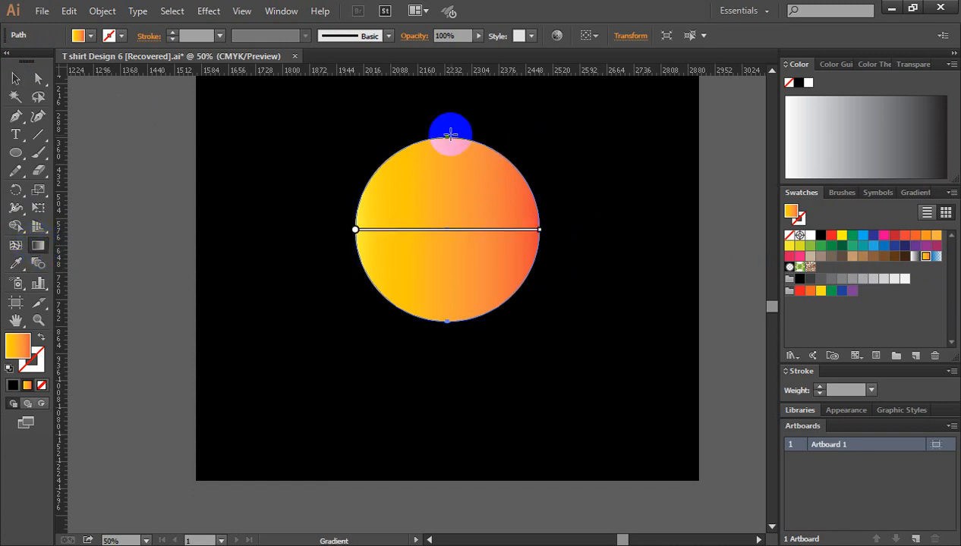
left_click_drag(452, 129, 448, 295)
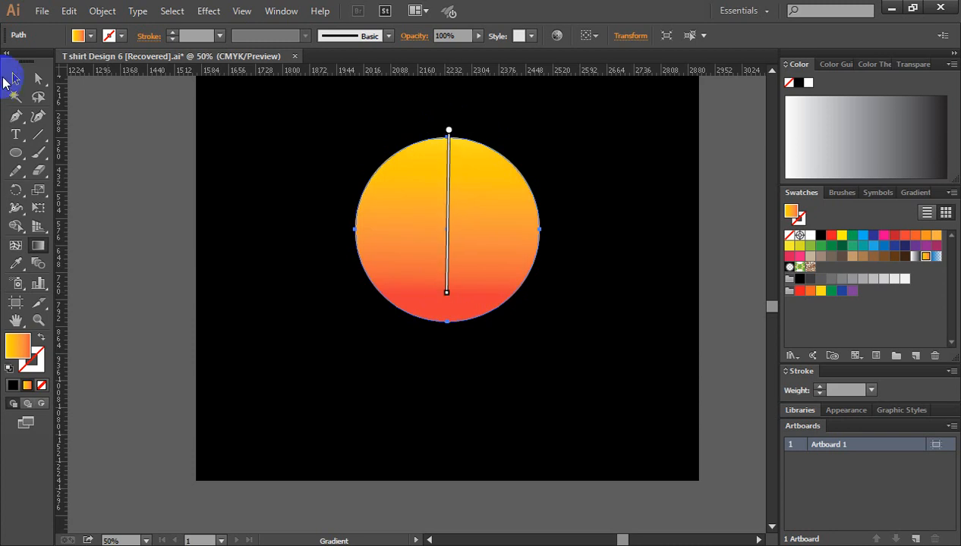
left_click(15, 79)
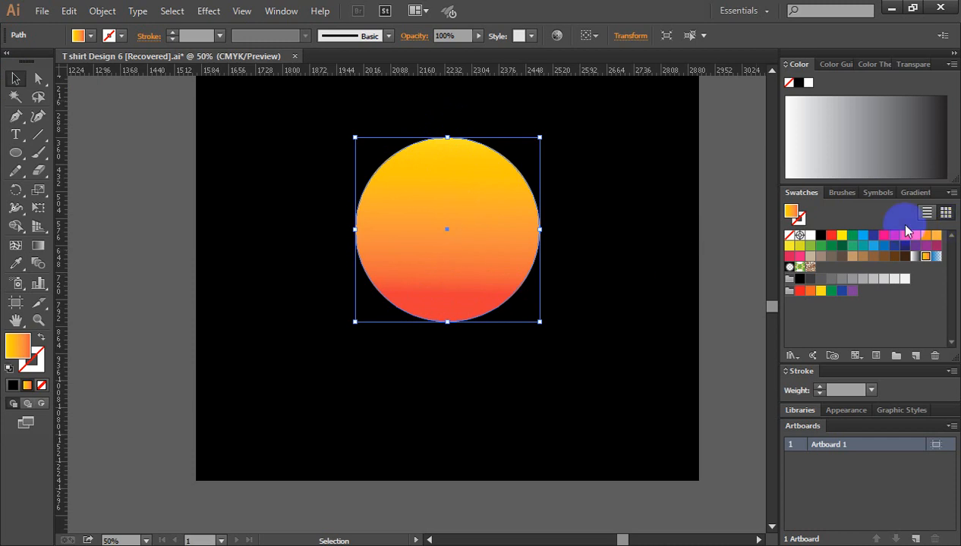
Step: Reverse the circle's gradient so that orange is at the top and yellow at the bottom, and deselect the circle
left_click(915, 193)
left_click(814, 305)
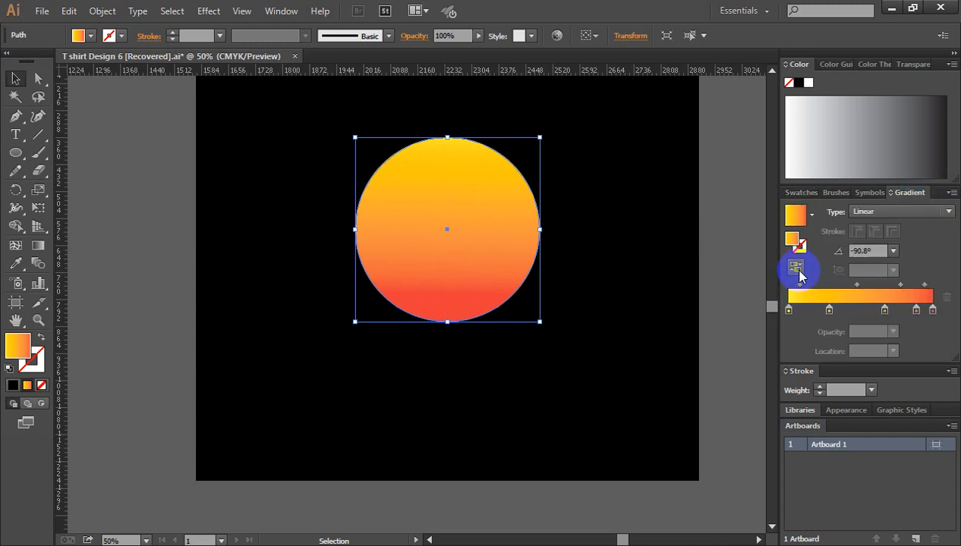
left_click(797, 270)
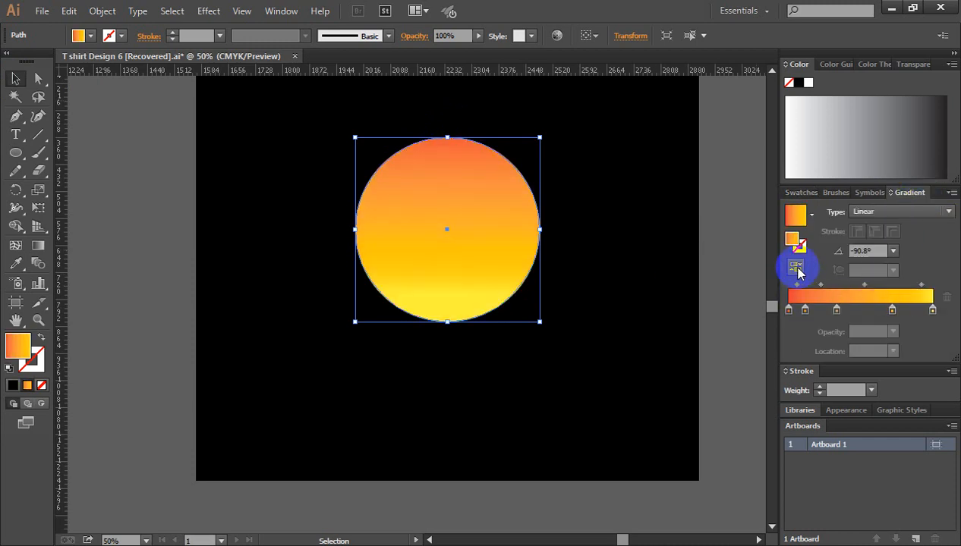
left_click(691, 219)
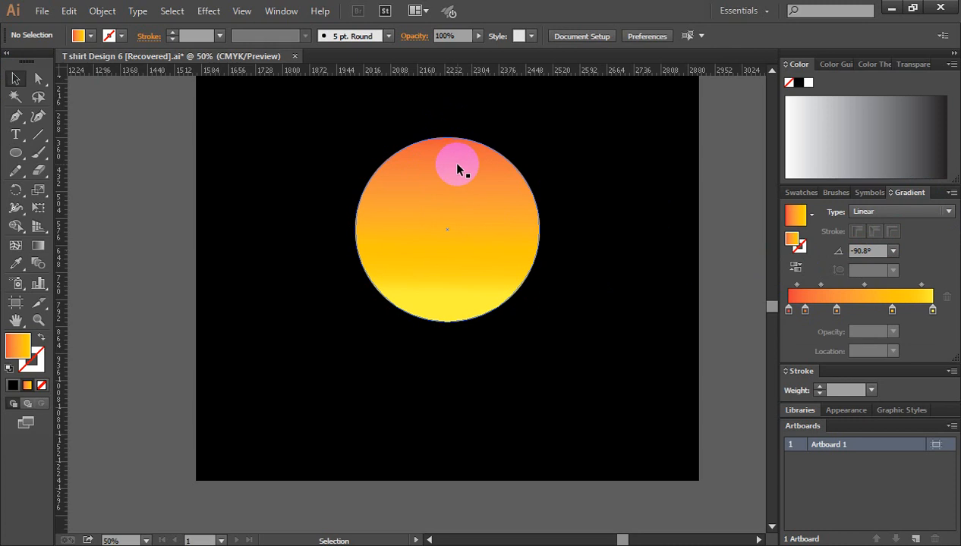
Step: Shift the circle's gradient down to start at its upper edge, move the middle orange stop lower, and deselect the circle
left_click(458, 168)
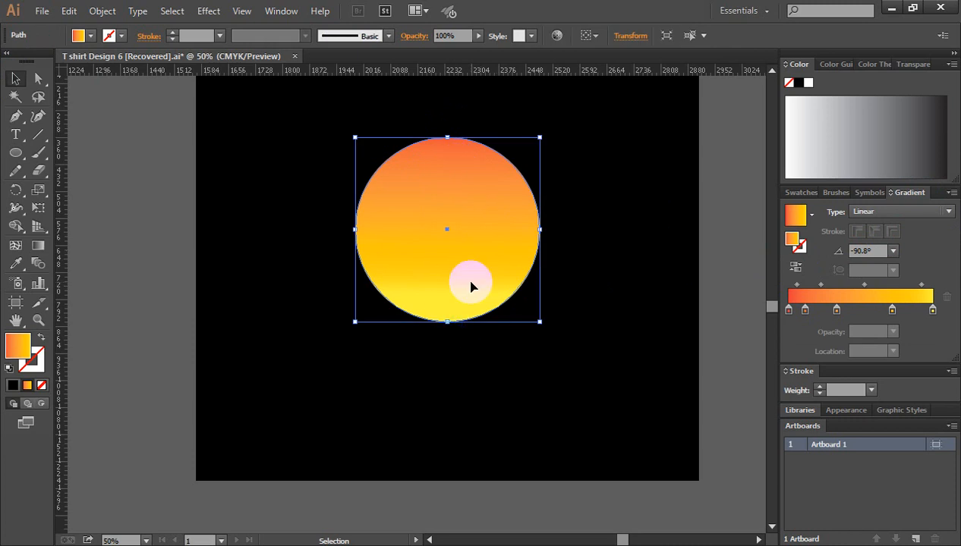
left_click(38, 247)
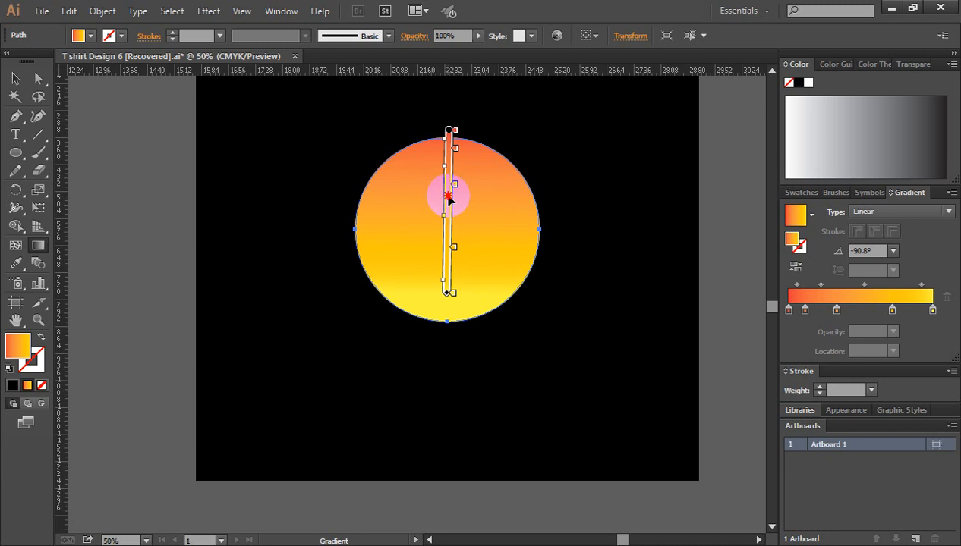
left_click_drag(449, 197, 446, 209)
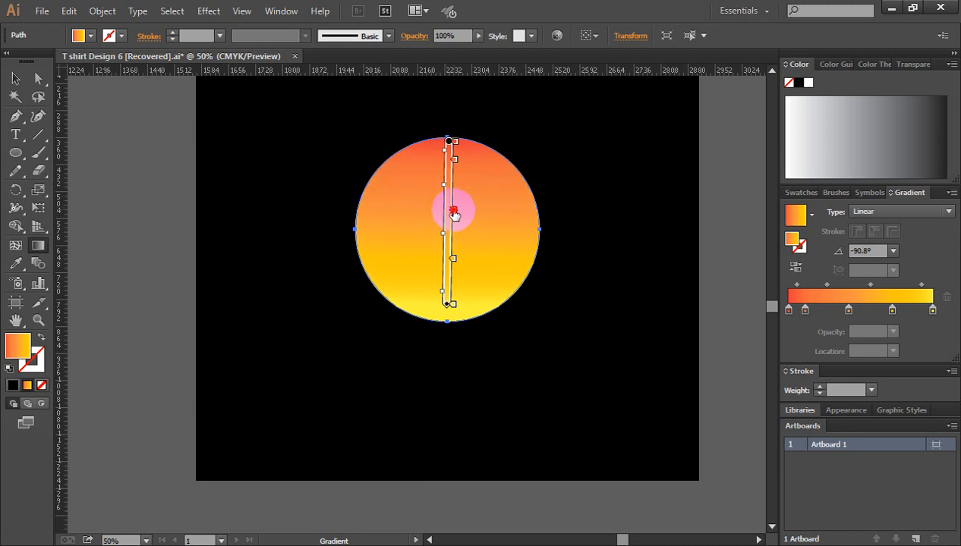
left_click(17, 78)
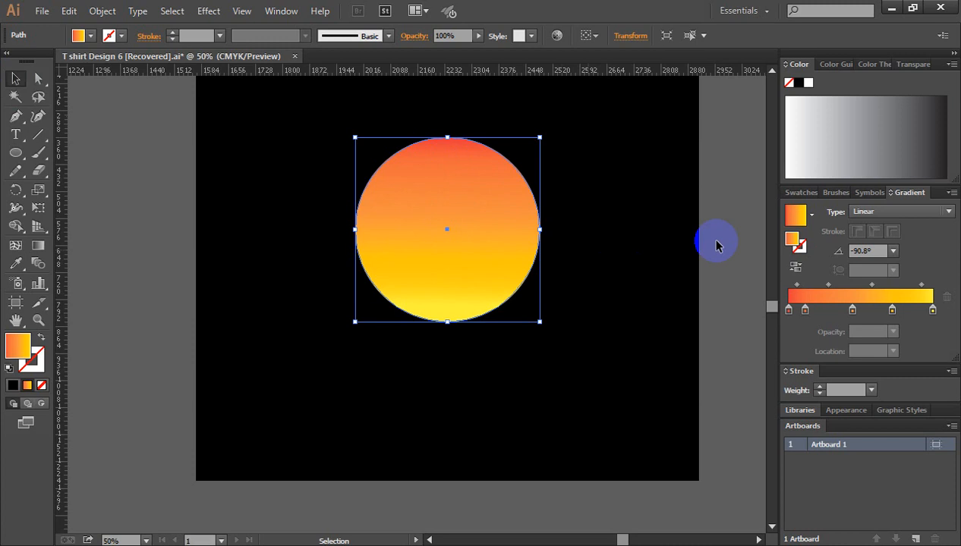
left_click(710, 250)
Step: Examine the finished ENJOY THE SUMMER design's sun, trees, birds and lettering as reference, and return to the new circle
key("ctrl+minus")
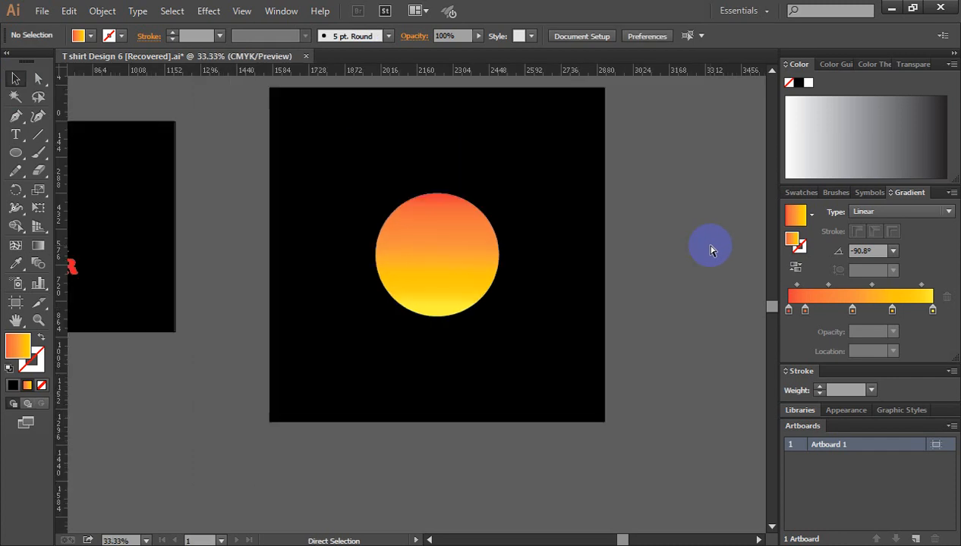
key("ctrl+minus")
left_click_drag(400, 266, 545, 233)
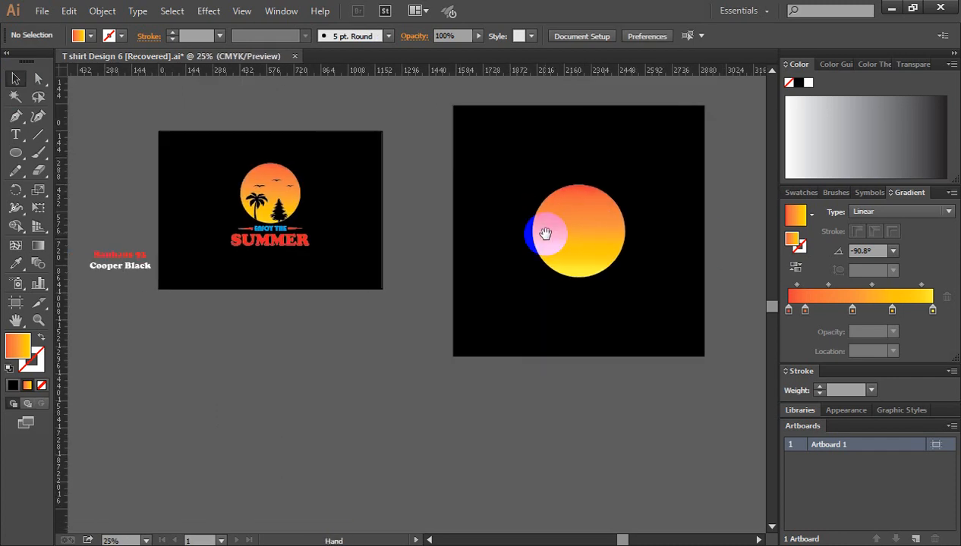
left_click(313, 216, "ctrl")
left_click(378, 254, "ctrl")
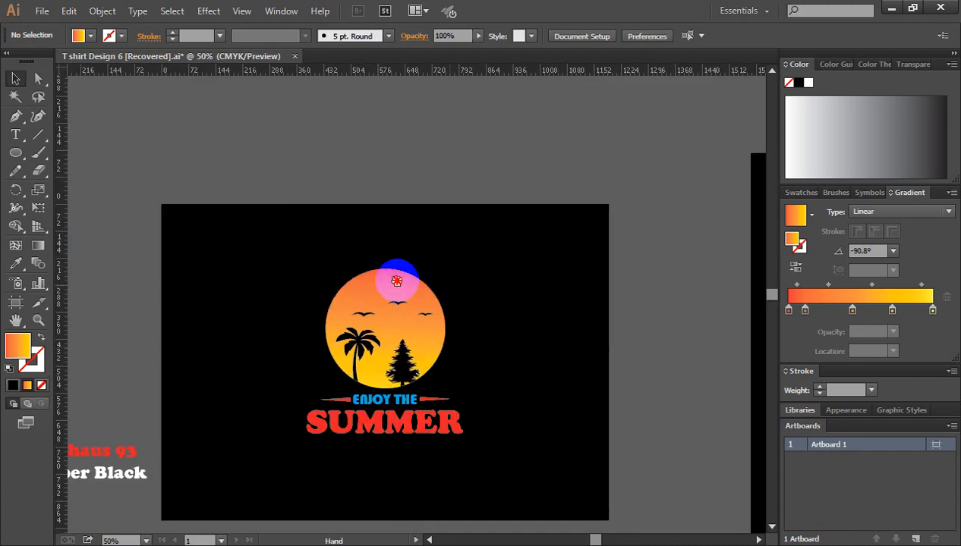
left_click_drag(403, 349, 321, 223)
left_click_drag(460, 308, 382, 310)
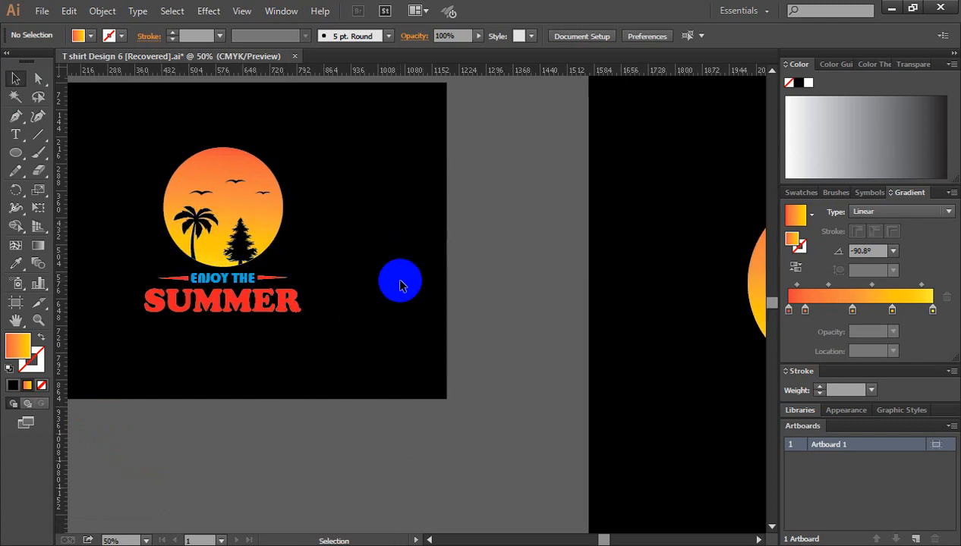
key("ctrl+minus")
left_click_drag(518, 310, 337, 264)
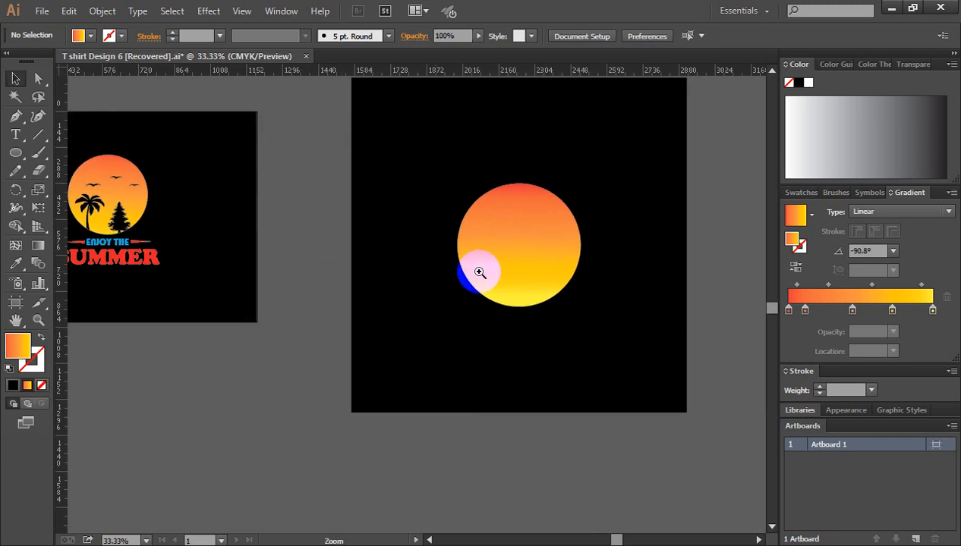
left_click(503, 269, "ctrl")
left_click_drag(437, 312, 447, 288)
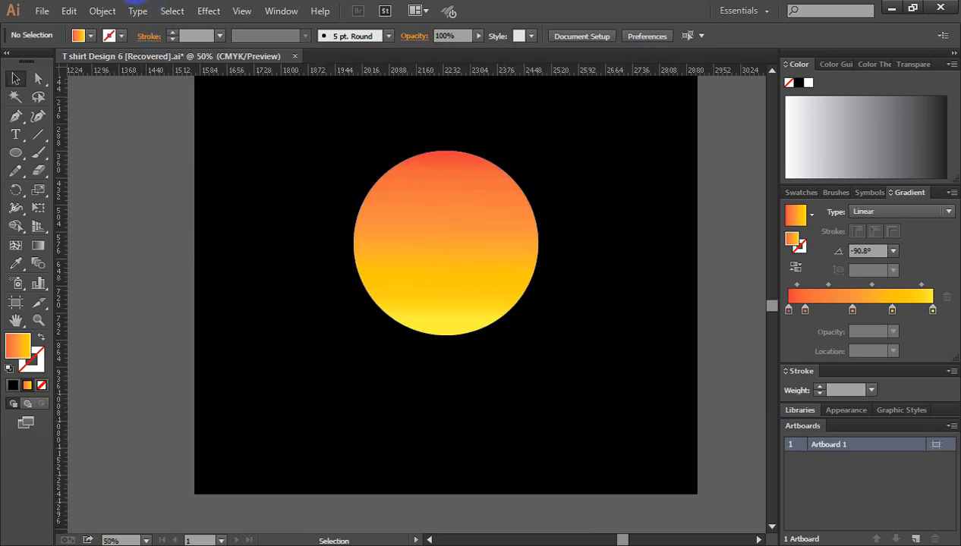
Step: Switch to Chrome, dismiss the page restore offer and search Google Images for "tree vector"
left_click(252, 101)
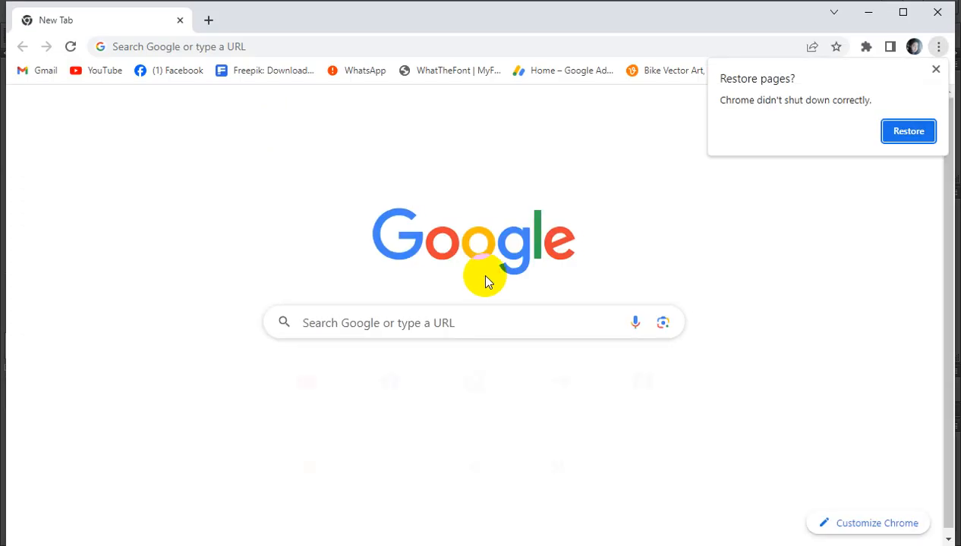
left_click(935, 69)
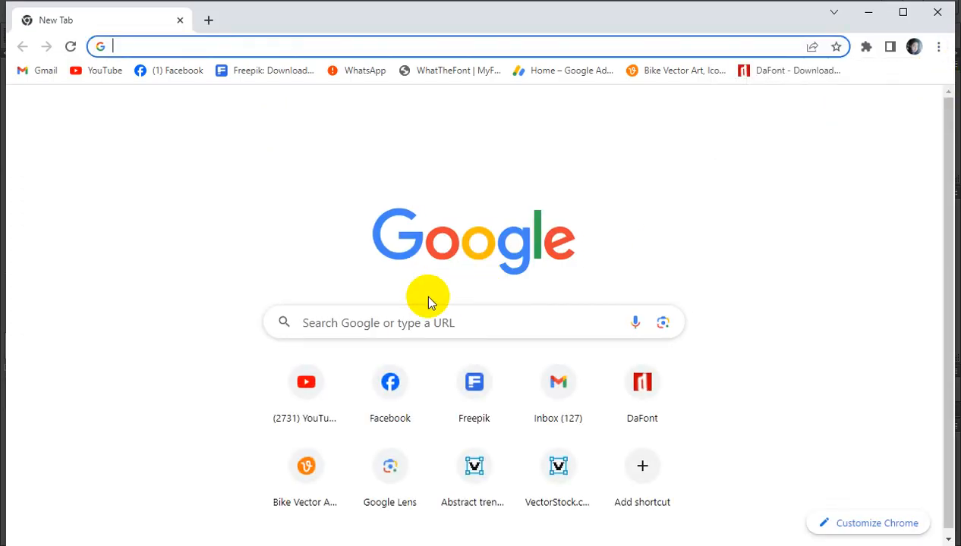
left_click(395, 321)
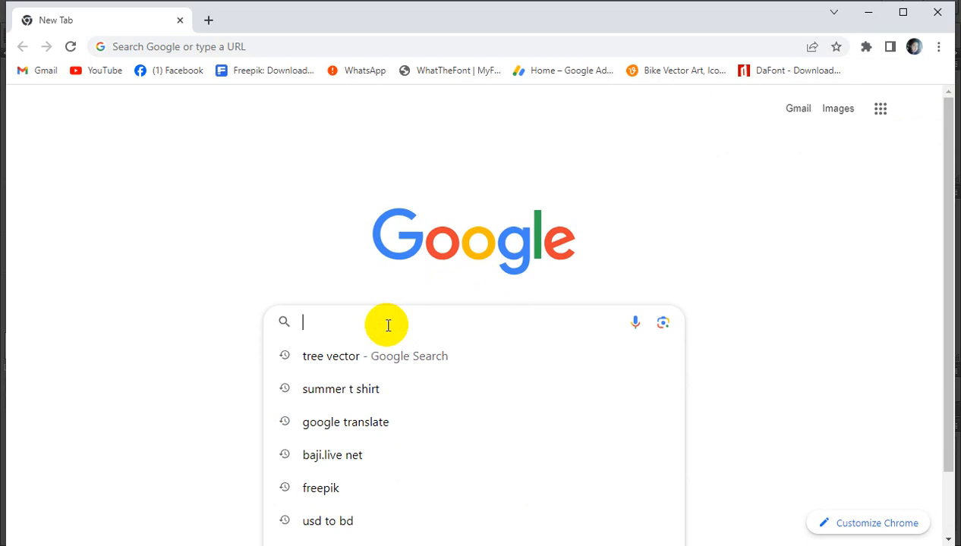
left_click(333, 361)
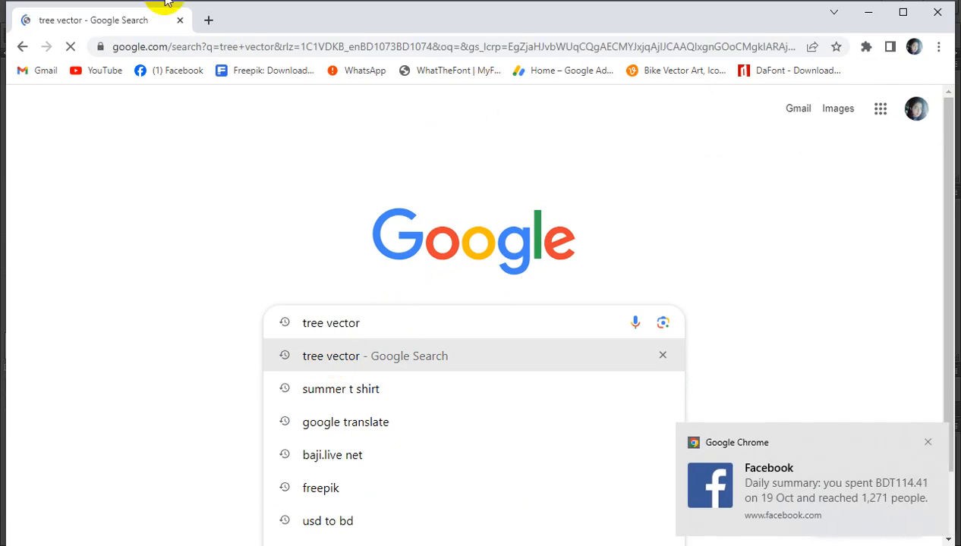
scroll(320, 228, "down", 1)
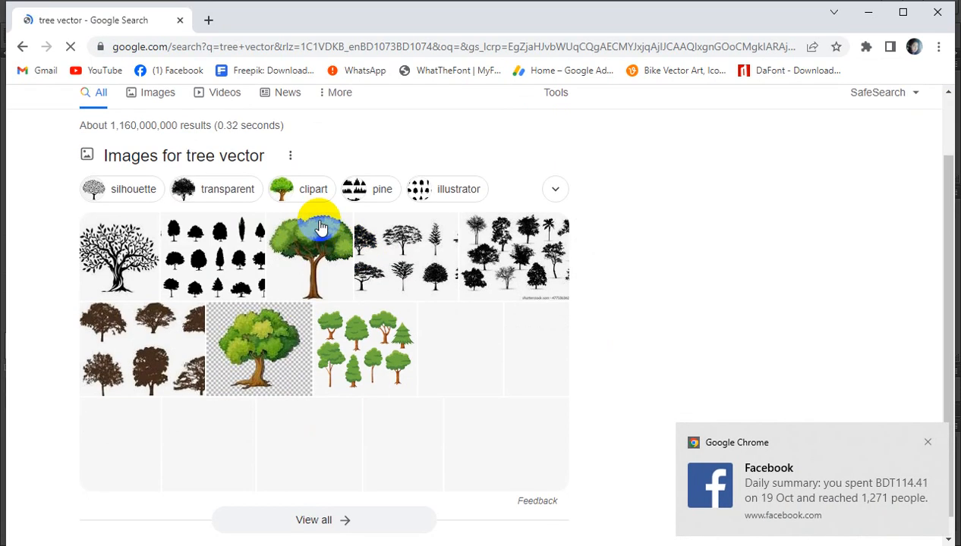
scroll(197, 142, "up", 1)
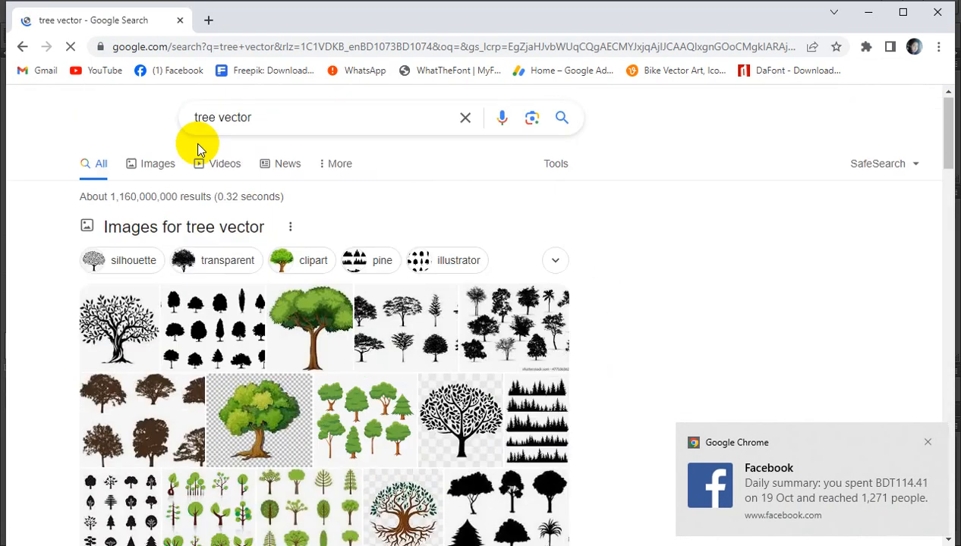
left_click(159, 170)
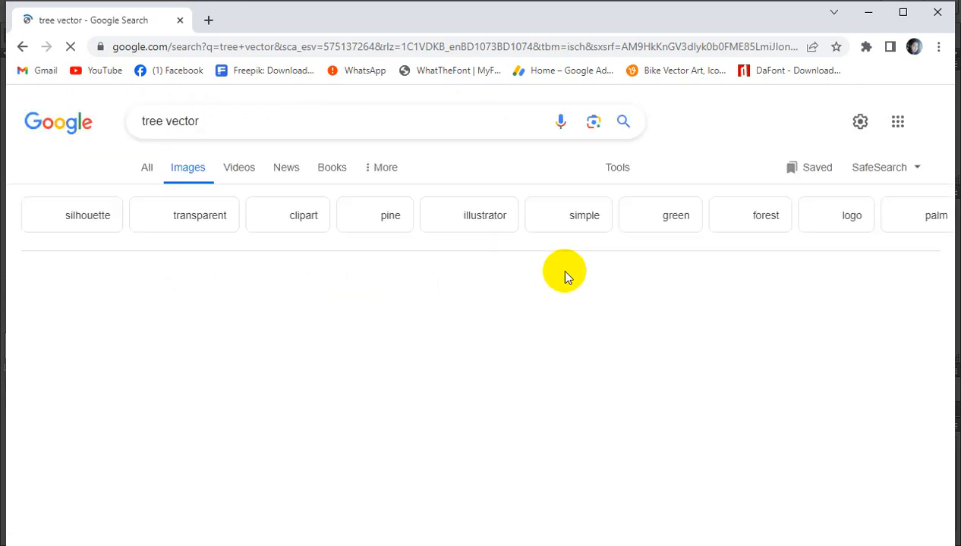
Step: Copy the Freepik image of black pine tree silhouettes from the image results
scroll(565, 274, "down", 1)
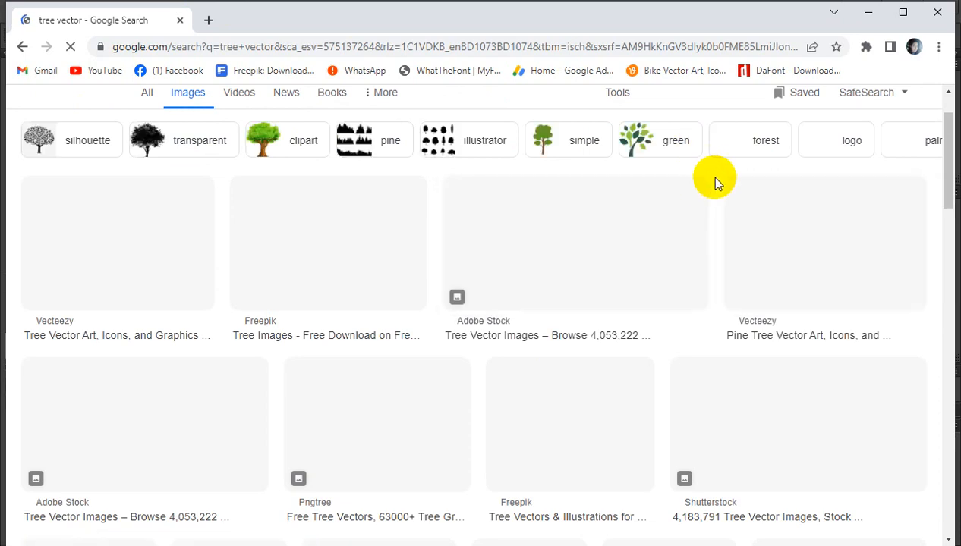
scroll(730, 277, "up", 1)
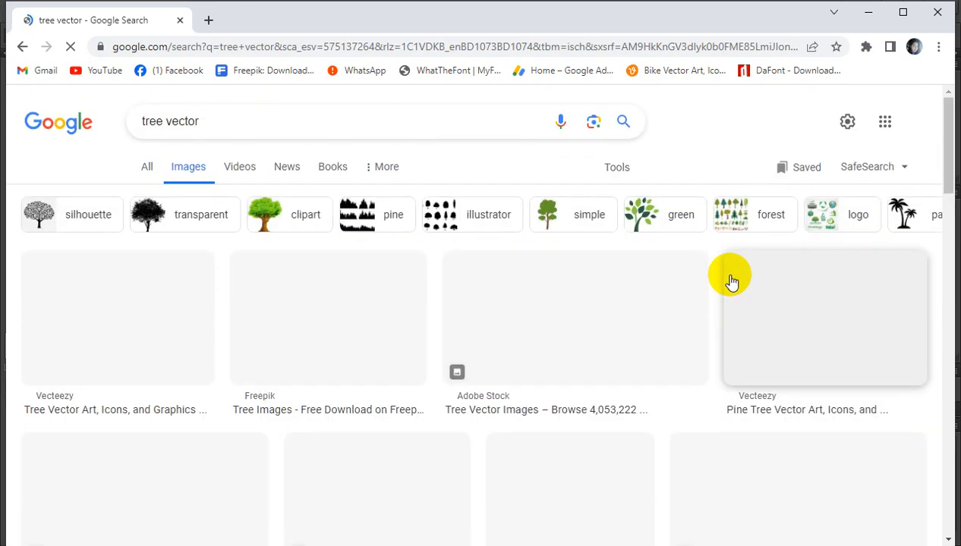
scroll(727, 279, "down", 1)
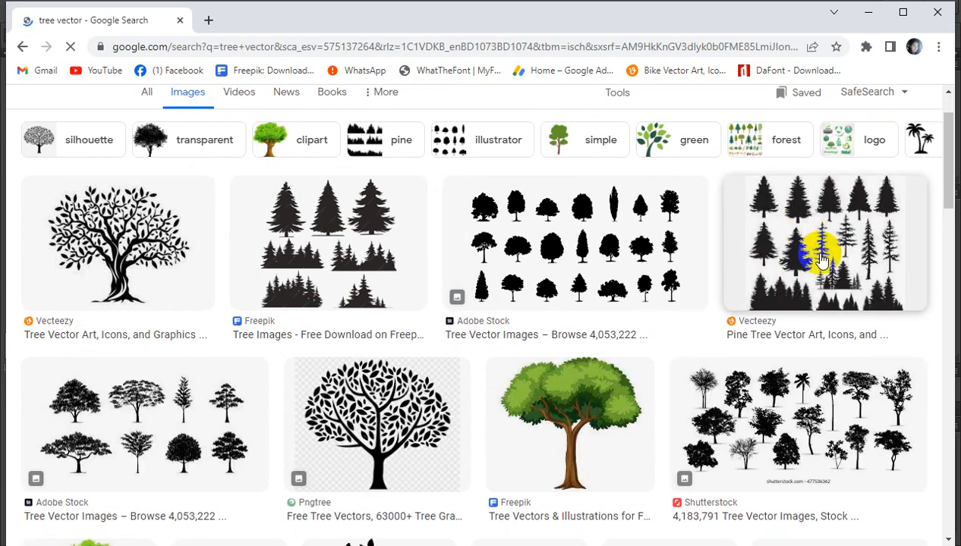
right_click(303, 206)
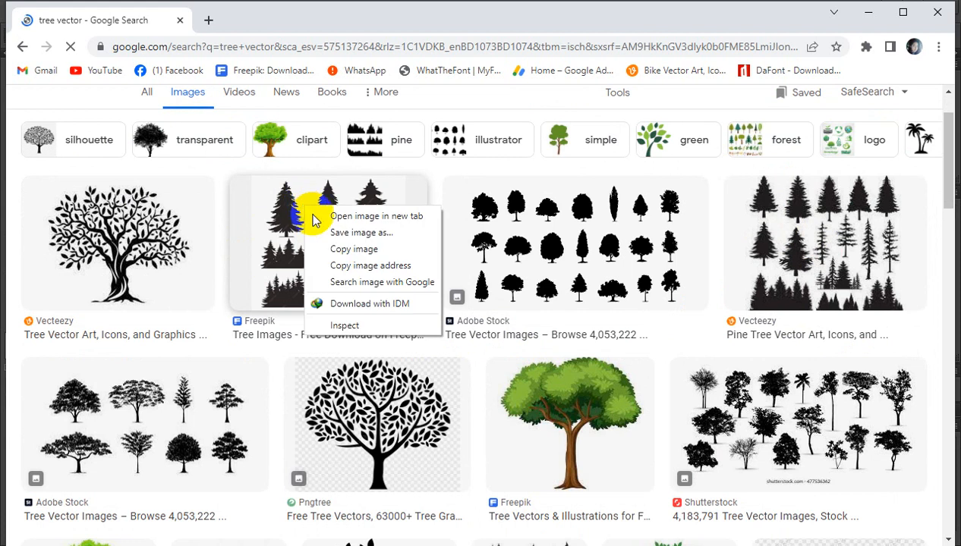
left_click(354, 250)
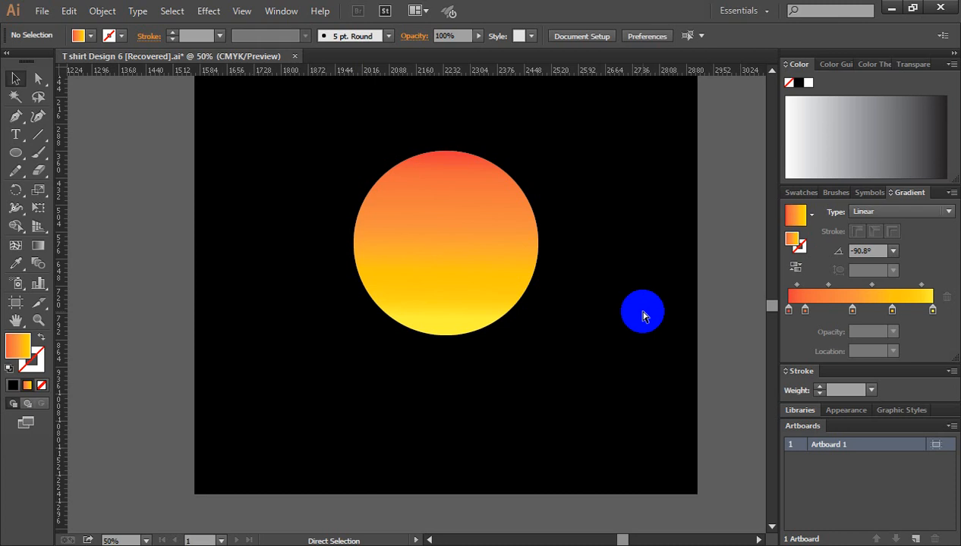
Step: Paste the pine tree image into the Illustrator document, place it outside the black square on its right side, and deselect it
key("ctrl+v")
key("ctrl+minus")
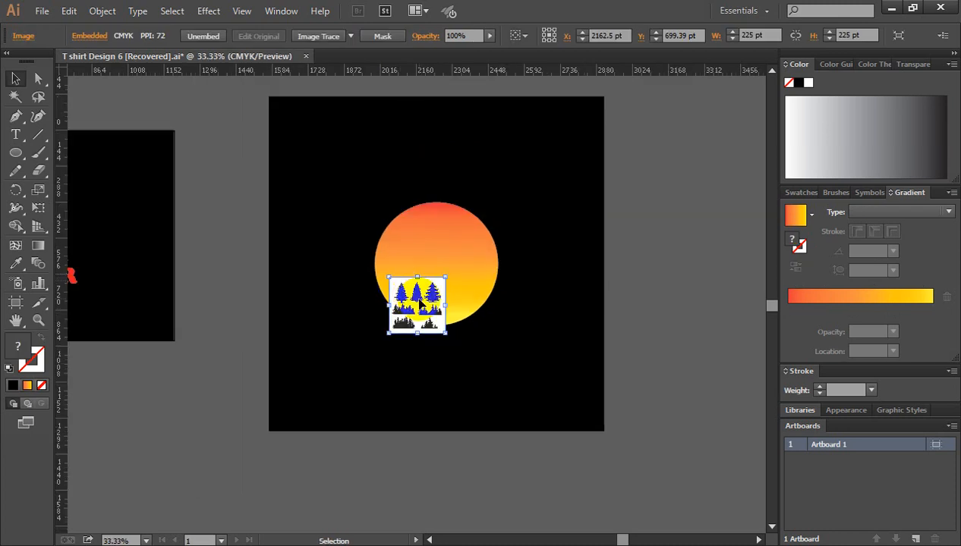
left_click_drag(415, 295, 664, 193)
left_click(665, 238)
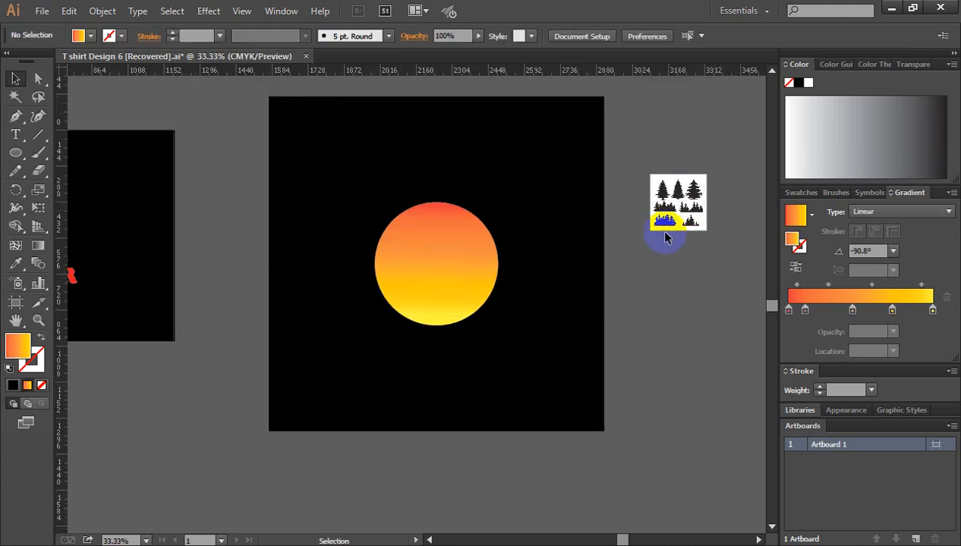
left_click(666, 203)
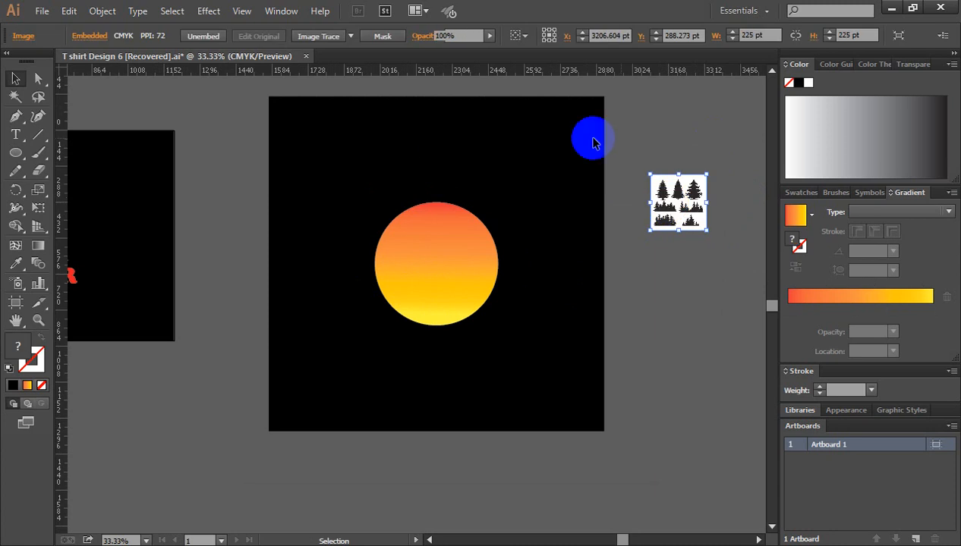
left_click(593, 143)
Step: Check the trees in the reference design, copy Dreamstime's palm tree silhouettes image from the Chrome image results, and switch back to Illustrator
left_click_drag(290, 220, 497, 232)
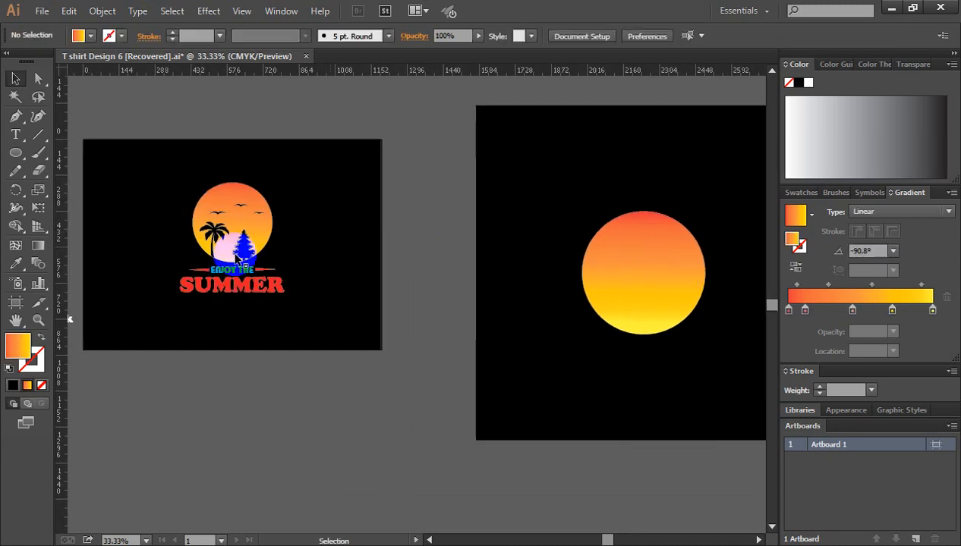
left_click_drag(354, 279, 153, 251)
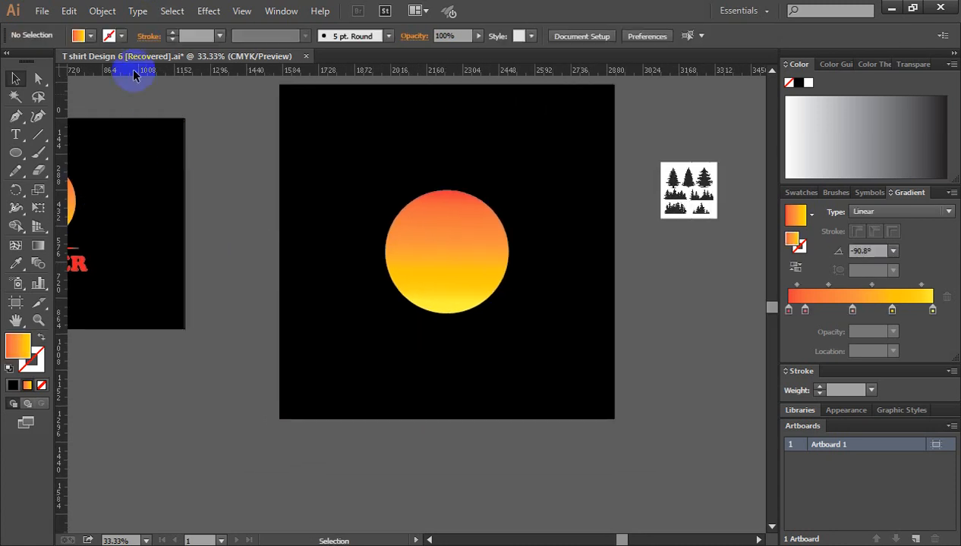
left_click(125, 0)
scroll(647, 310, "down", 2)
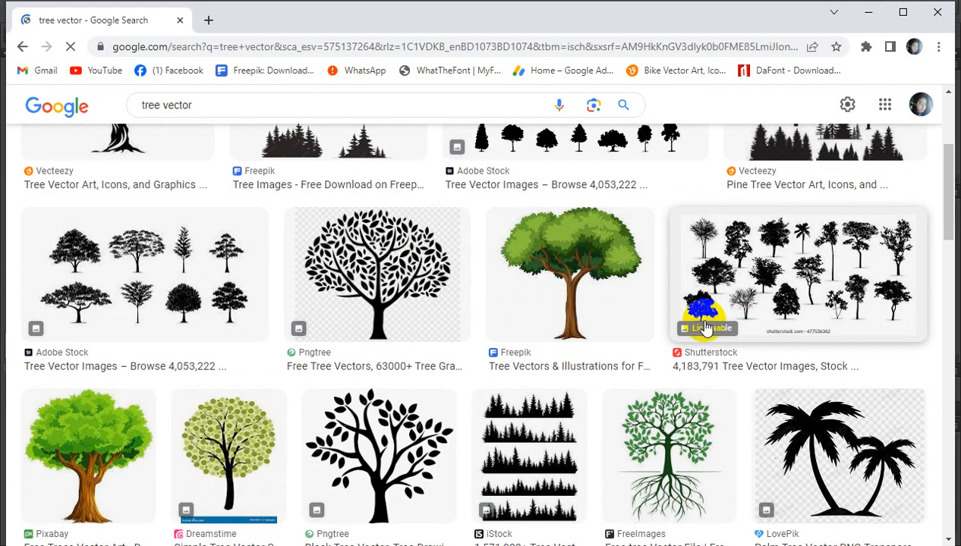
scroll(577, 296, "down", 3)
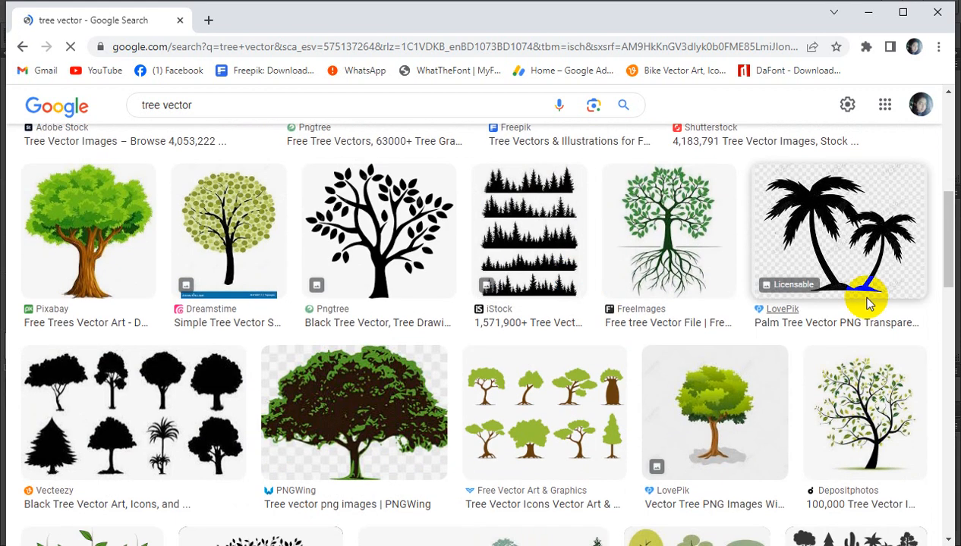
scroll(850, 212, "down", 1)
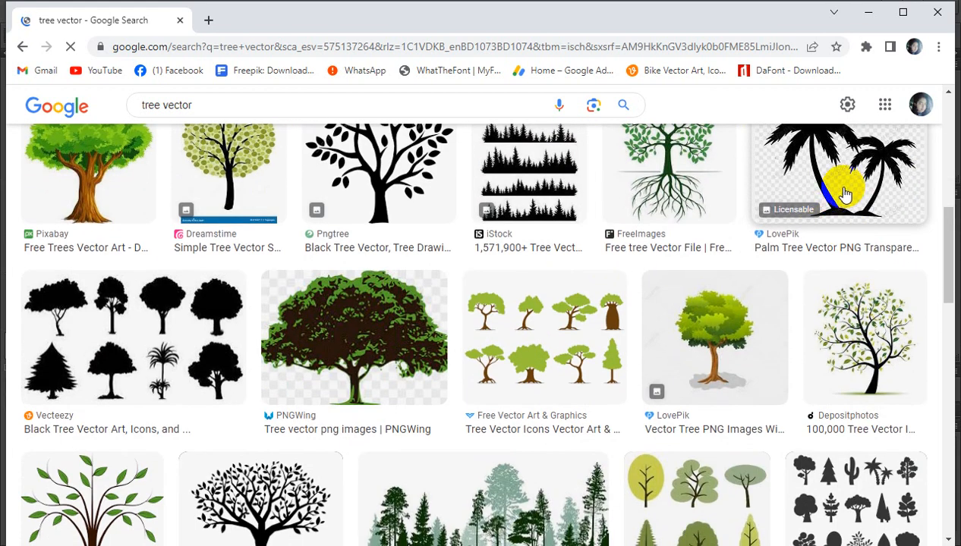
scroll(582, 328, "down", 4)
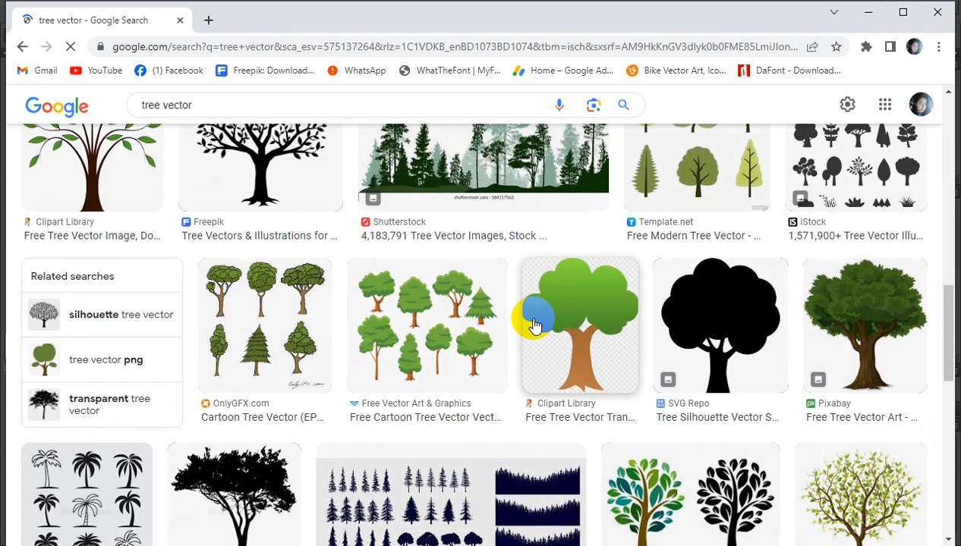
scroll(622, 304, "up", 1)
scroll(619, 304, "down", 5)
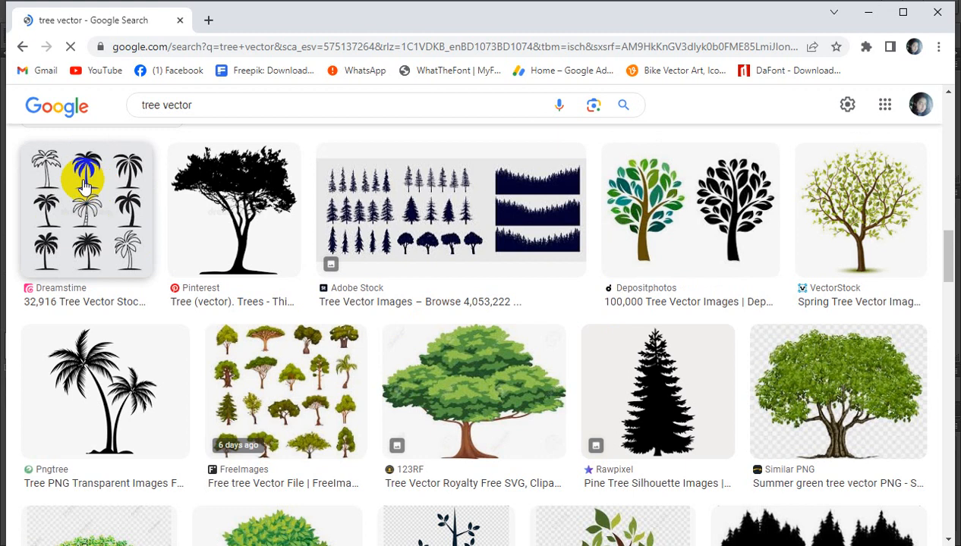
right_click(67, 176)
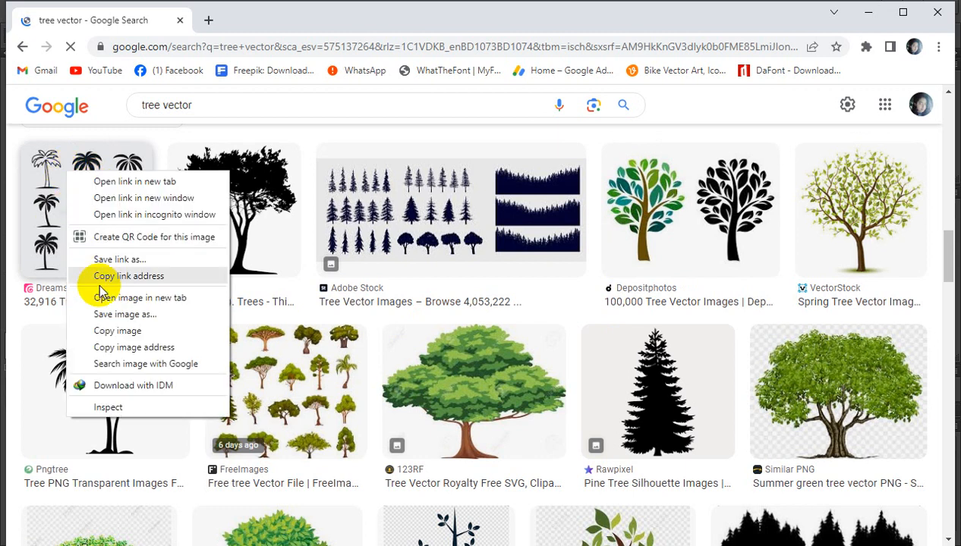
left_click(117, 332)
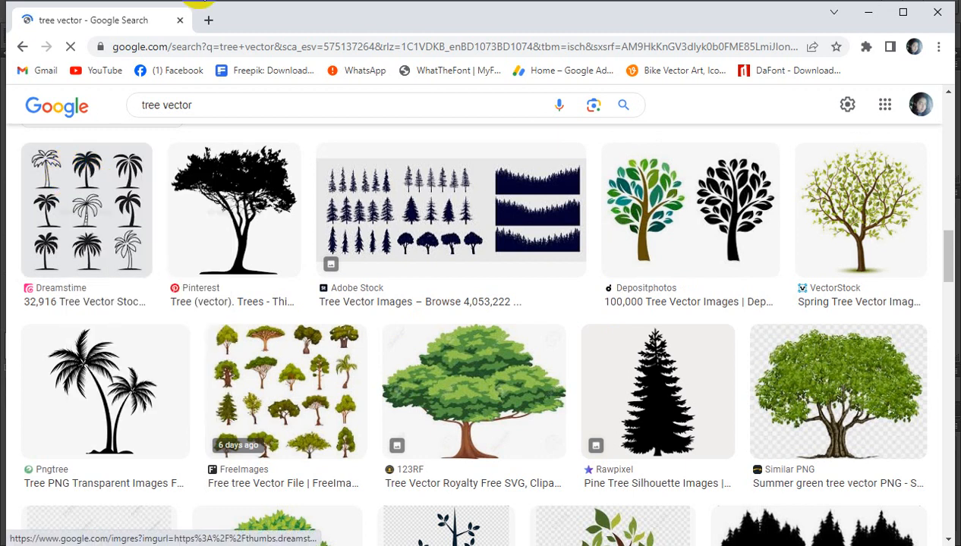
key("alt+Tab")
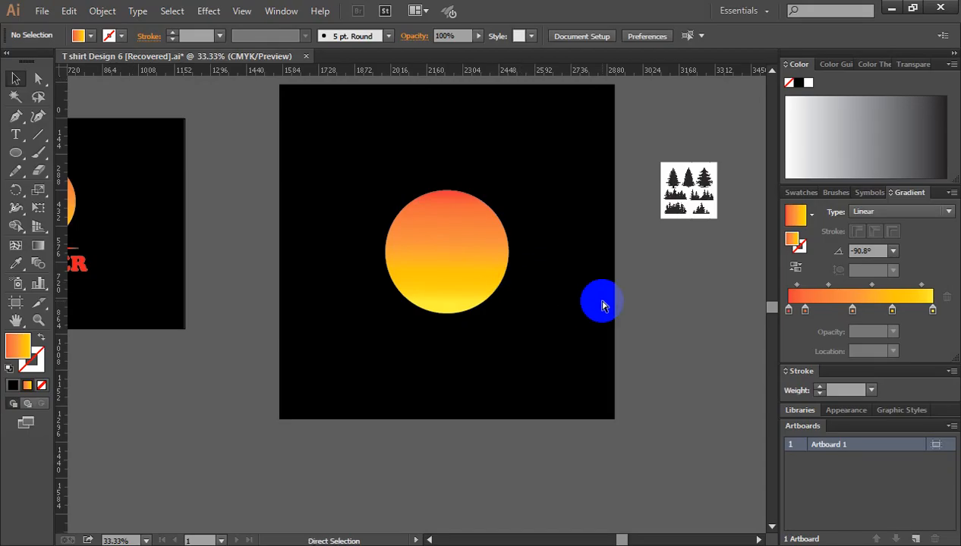
Step: Paste the palm tree image beside the pine image, enlarge it to about 885 pt square and place it farther right
key("ctrl+minus")
key("ctrl+minus")
left_click_drag(607, 324, 578, 255)
left_click(548, 226, "ctrl")
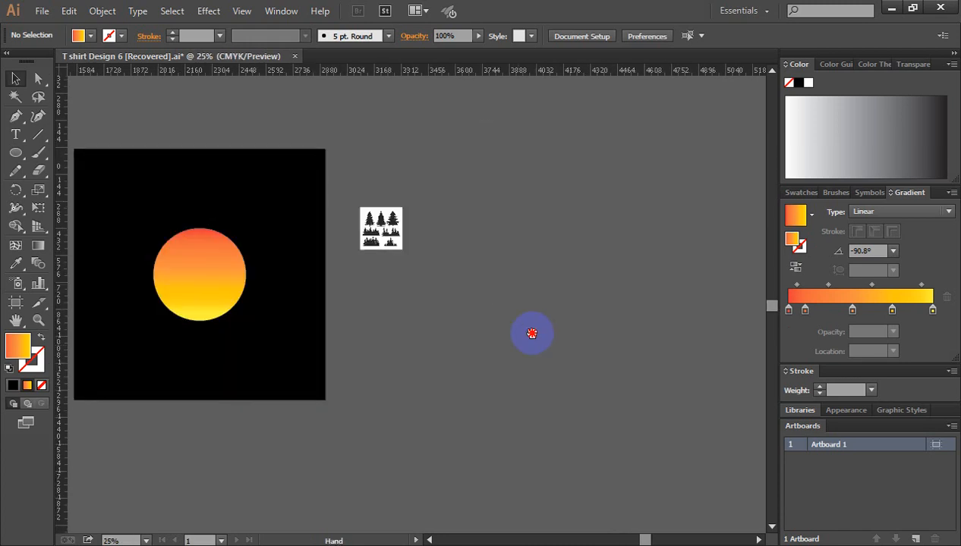
left_click_drag(531, 333, 535, 318)
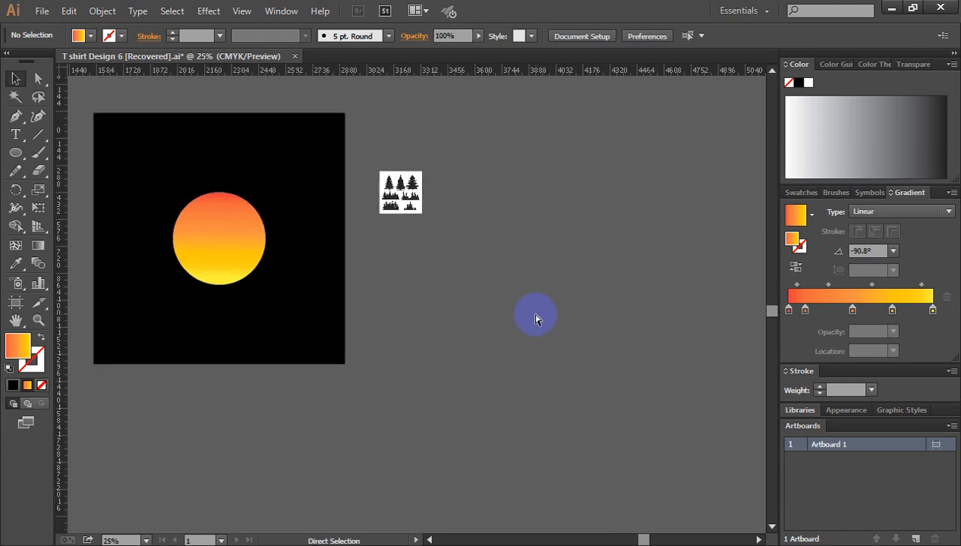
key("ctrl+v")
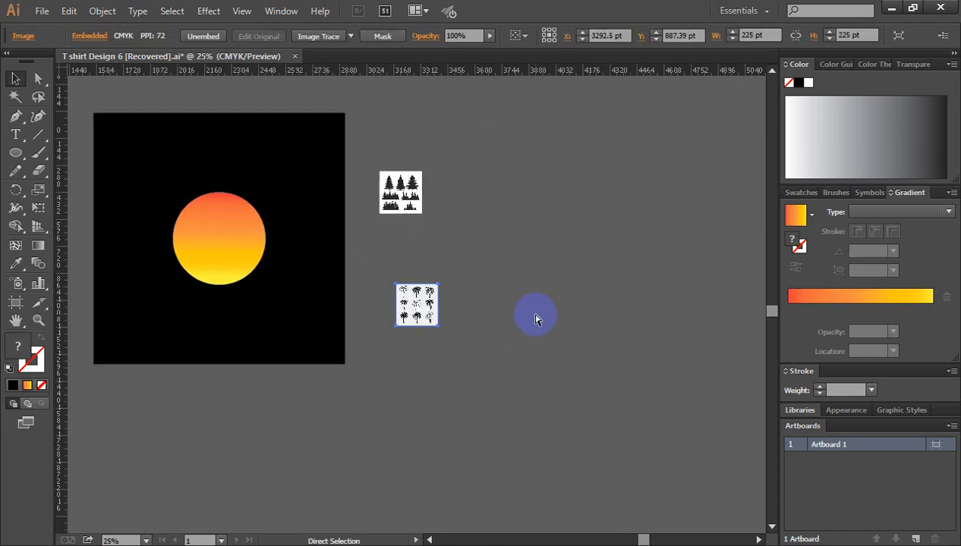
left_click_drag(440, 327, 502, 387)
left_click_drag(497, 311, 679, 265)
Step: Enlarge the pine tree image to about 683 pt square and place it between the black square and the palm image
left_click(397, 205)
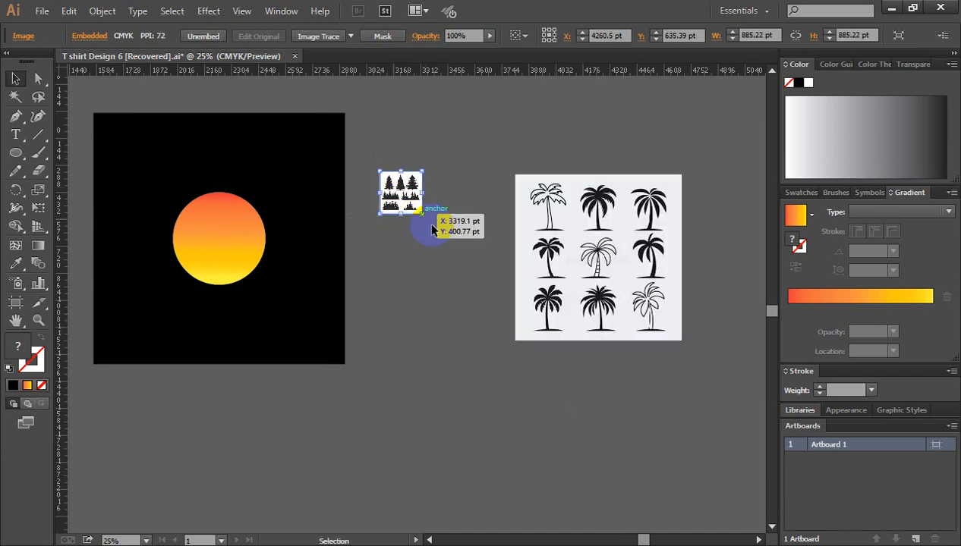
left_click_drag(422, 214, 464, 266)
left_click(436, 318)
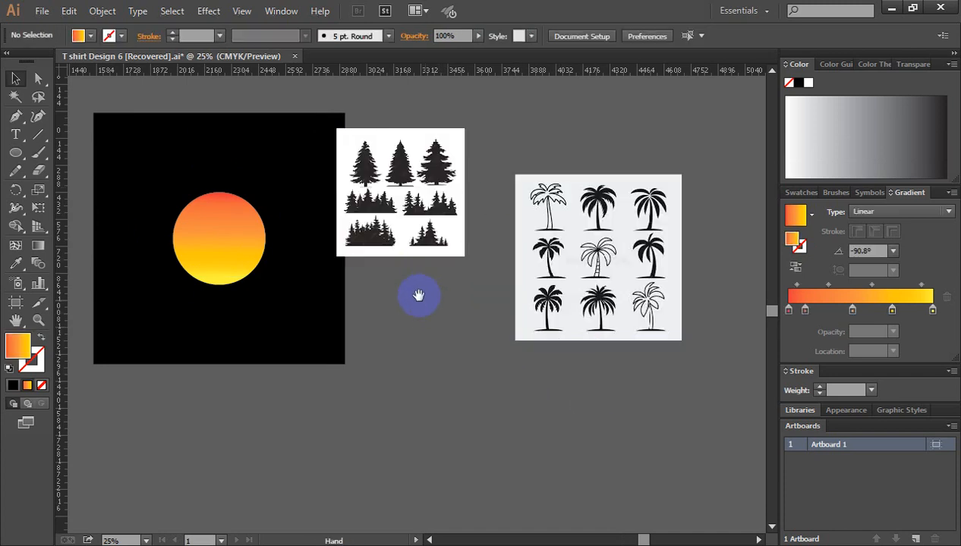
scroll(455, 273, "left", 3)
left_click_drag(475, 195, 513, 244)
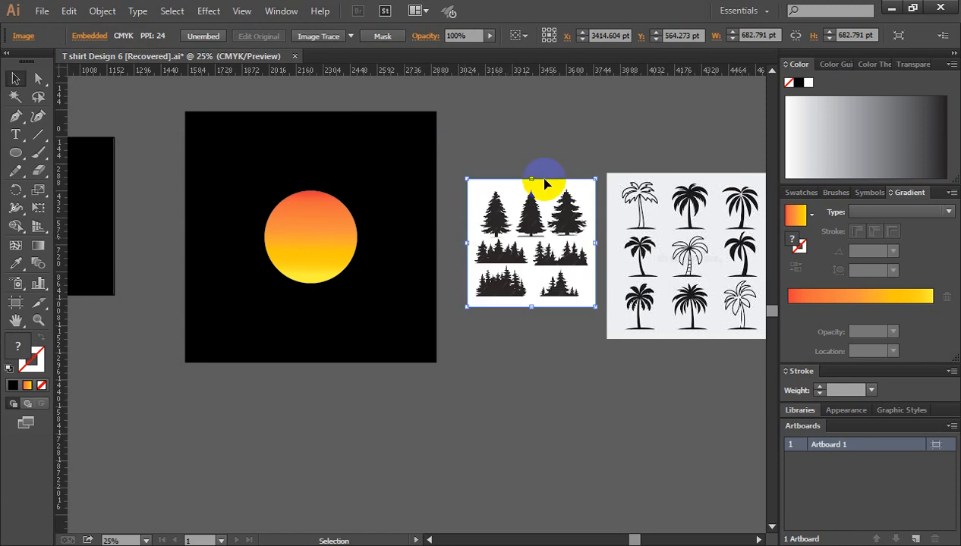
left_click(527, 139)
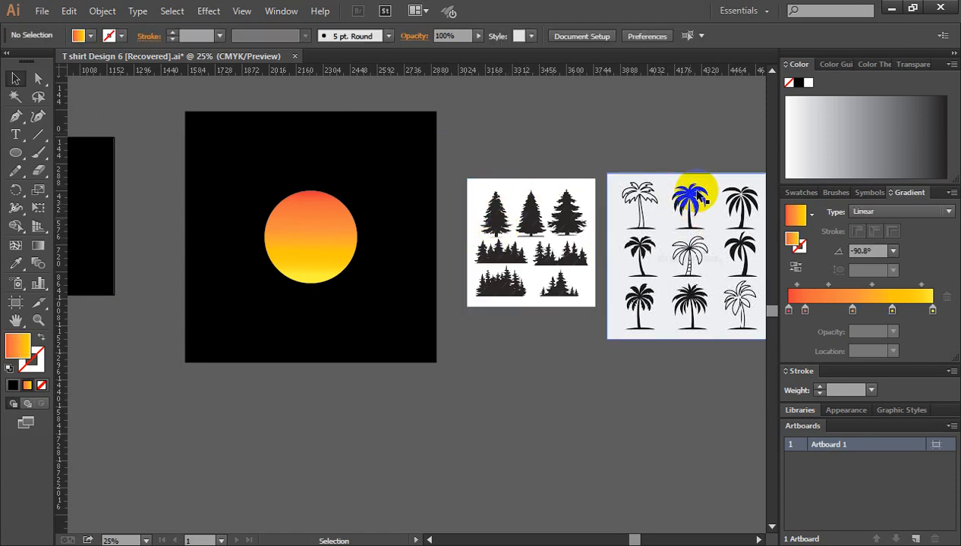
left_click(670, 125)
left_click(661, 183)
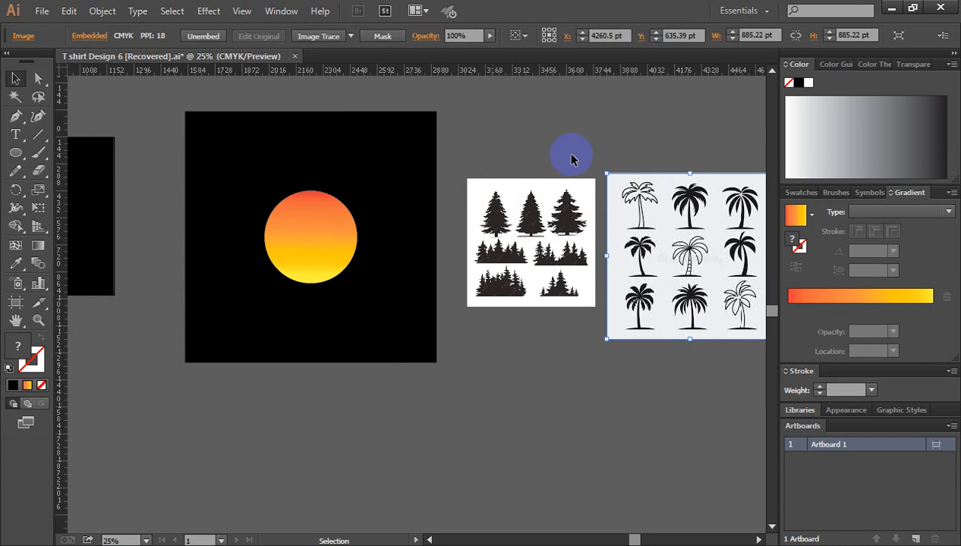
left_click(568, 183)
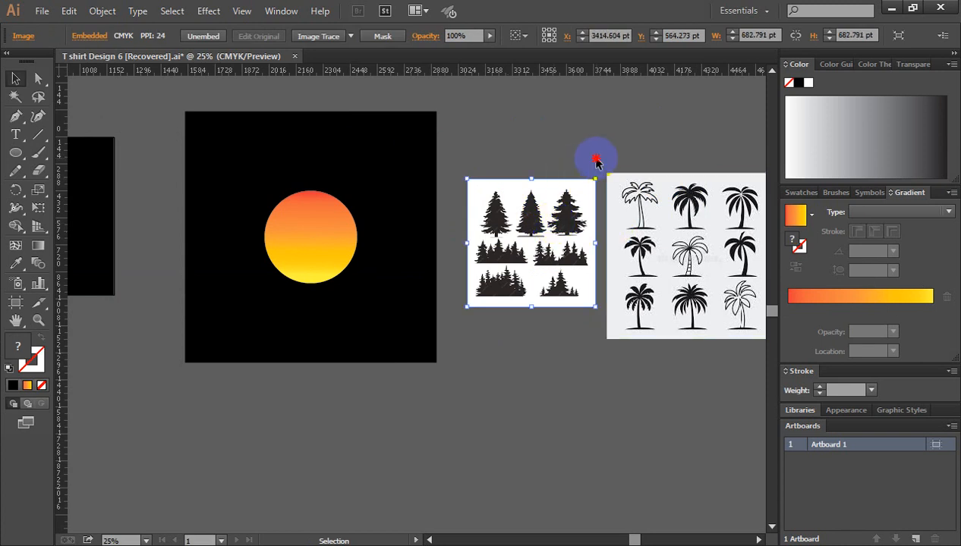
left_click(596, 162)
left_click(485, 190)
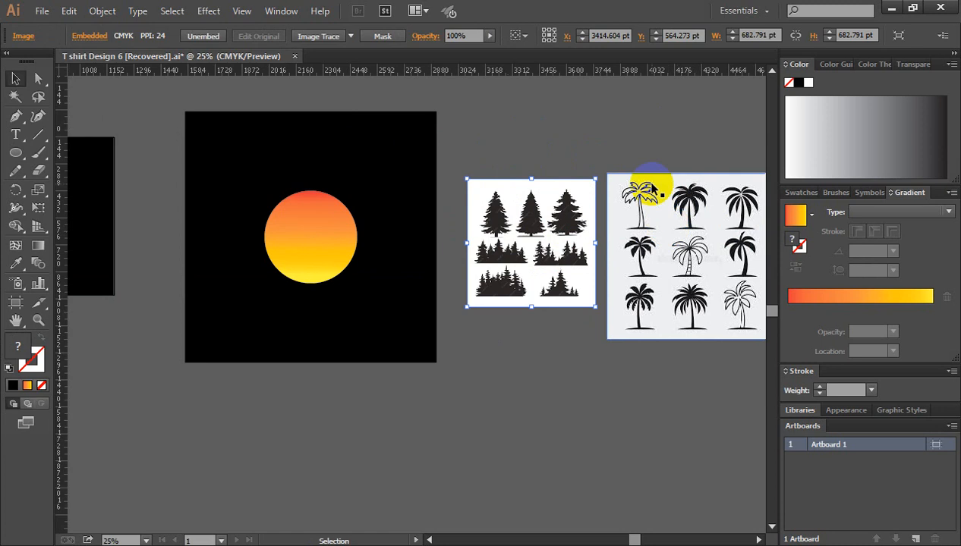
left_click(627, 150)
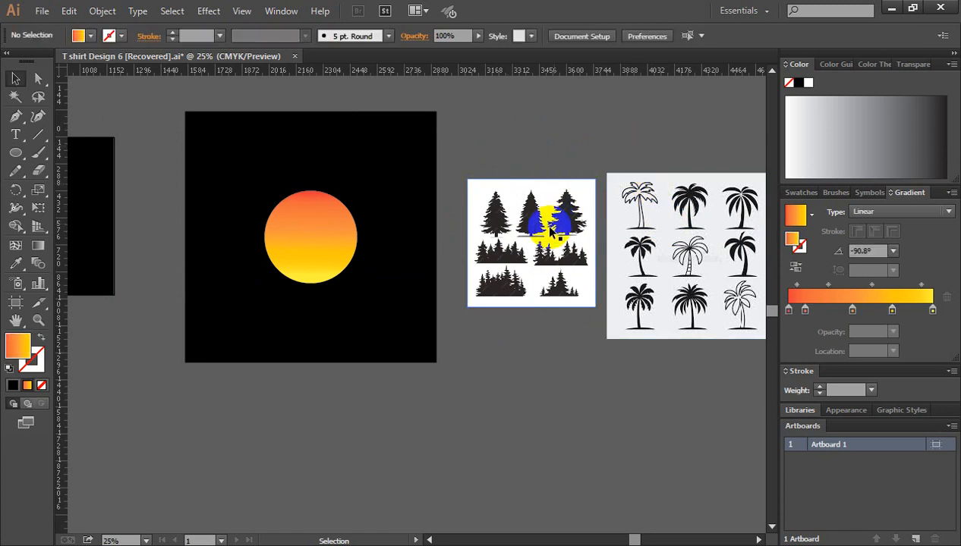
left_click(546, 231)
left_click(566, 141)
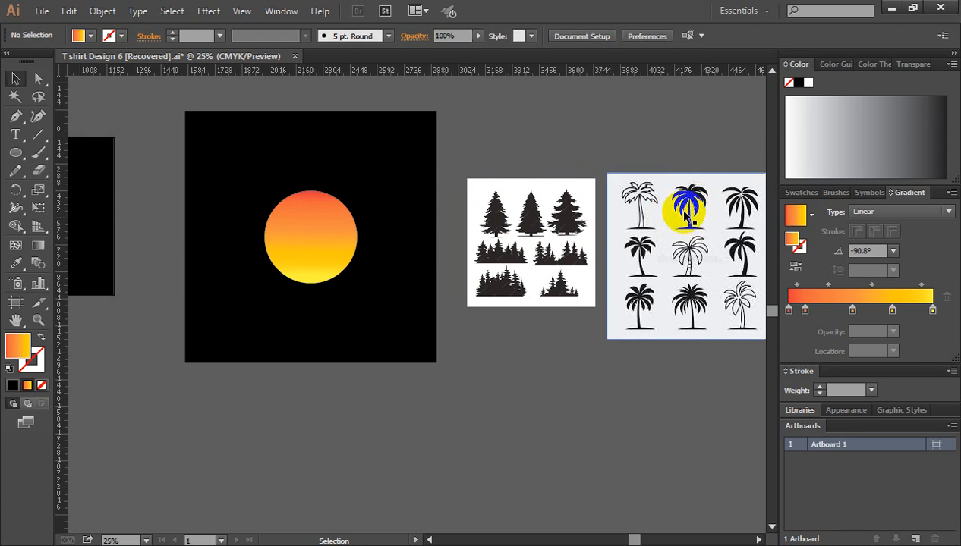
Step: Shift the pine tree image slightly toward the black square, apply Image Trace with the default preset and expand the tracing
left_click(493, 315, "ctrl")
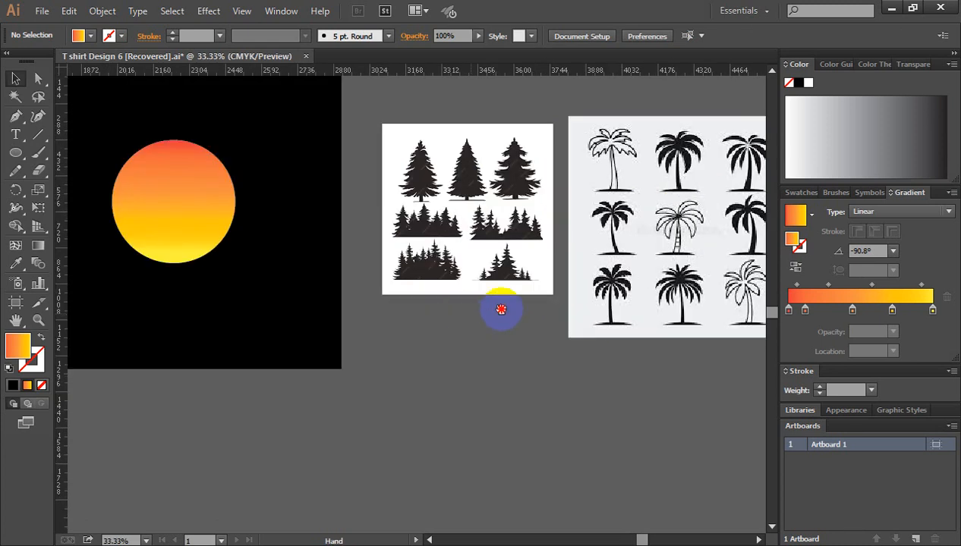
left_click_drag(481, 307, 728, 338)
left_click_drag(377, 233, 278, 252)
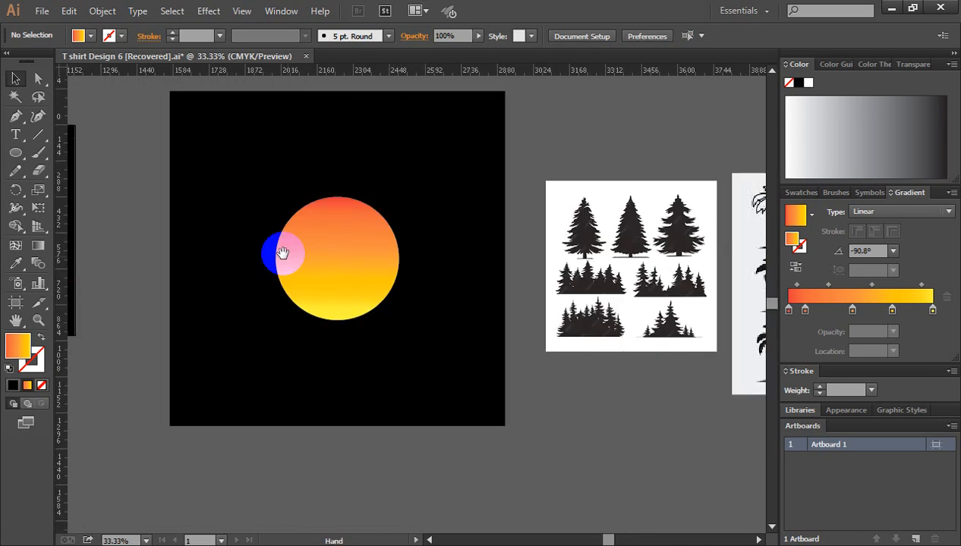
mouse_move(589, 268)
left_mouse_down()
mouse_move(642, 203)
mouse_move(600, 185)
mouse_move(626, 199)
left_mouse_up()
left_click(640, 225)
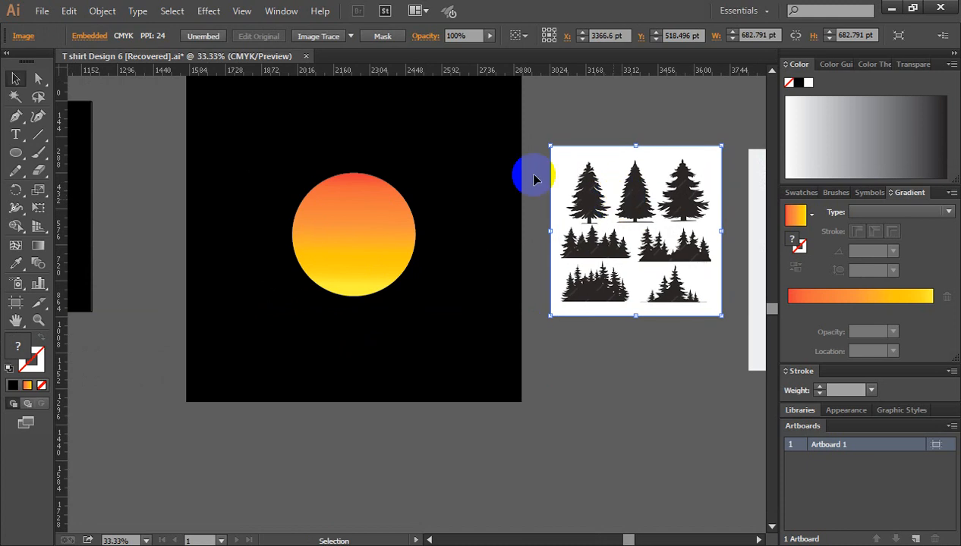
left_click(319, 36)
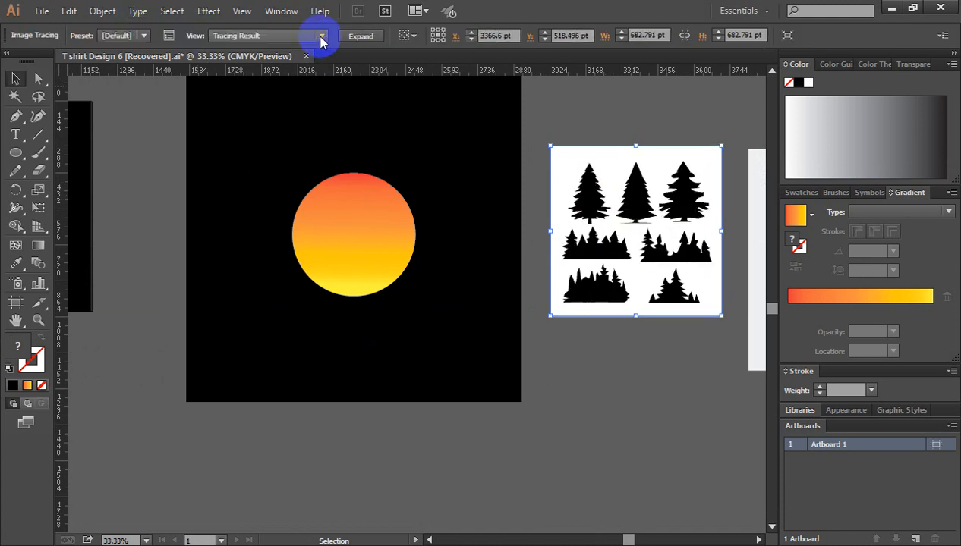
left_click(361, 37)
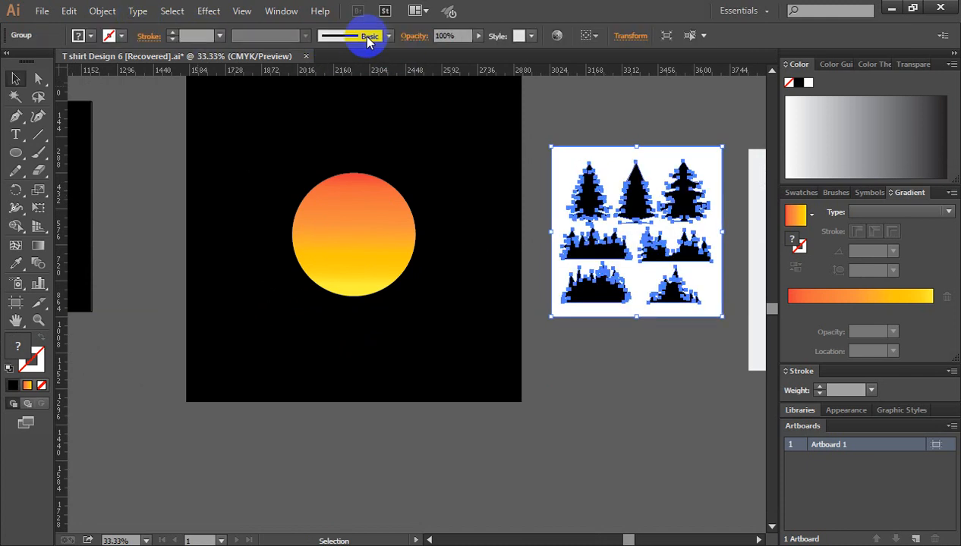
Step: Ungroup the traced pine artwork and delete its white background shape
right_click(564, 165)
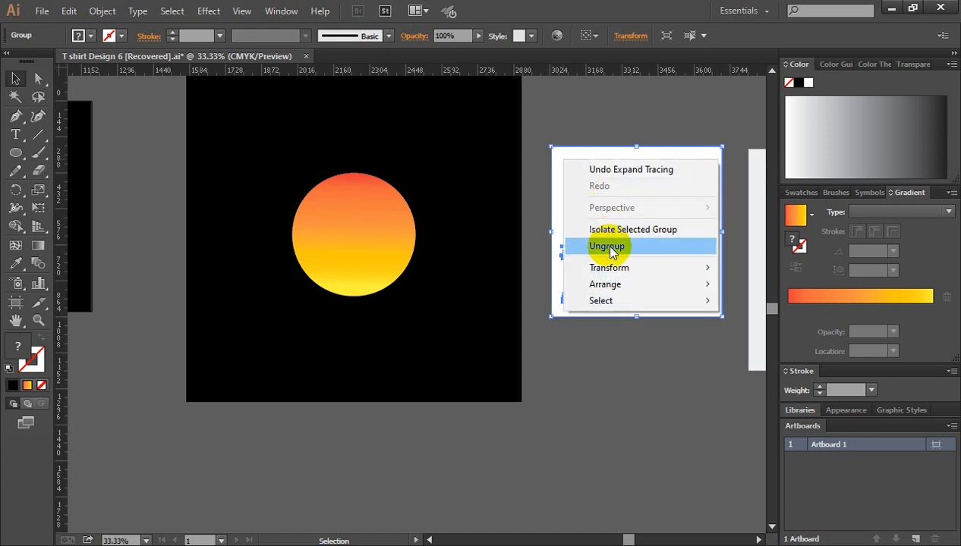
left_click(604, 245)
left_click(585, 154)
left_click(571, 161)
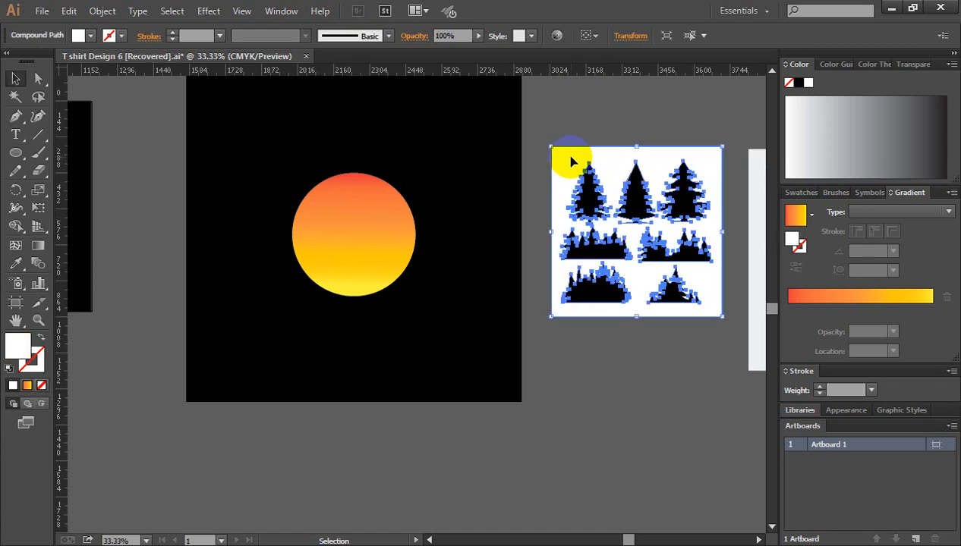
key("Delete")
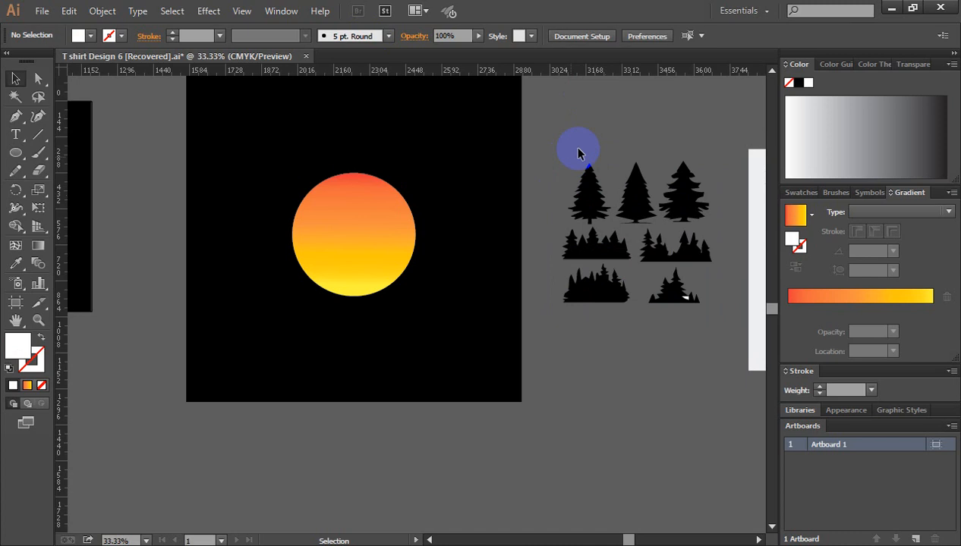
Step: Group the paths of the first pine tree in the upper row and place it on the lower right part of the sun
left_click(578, 308, "ctrl")
left_click_drag(457, 281, 647, 363)
left_click_drag(575, 157, 665, 260)
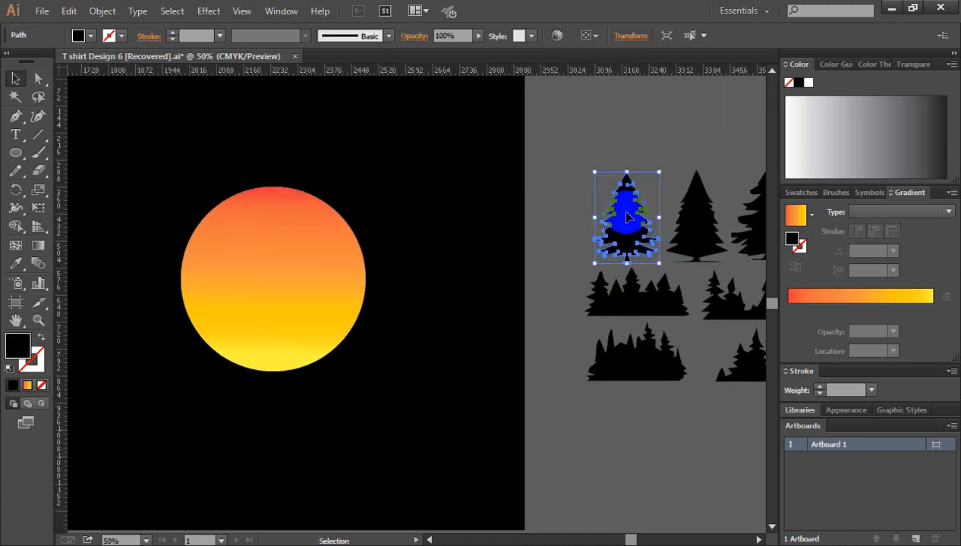
right_click(627, 218)
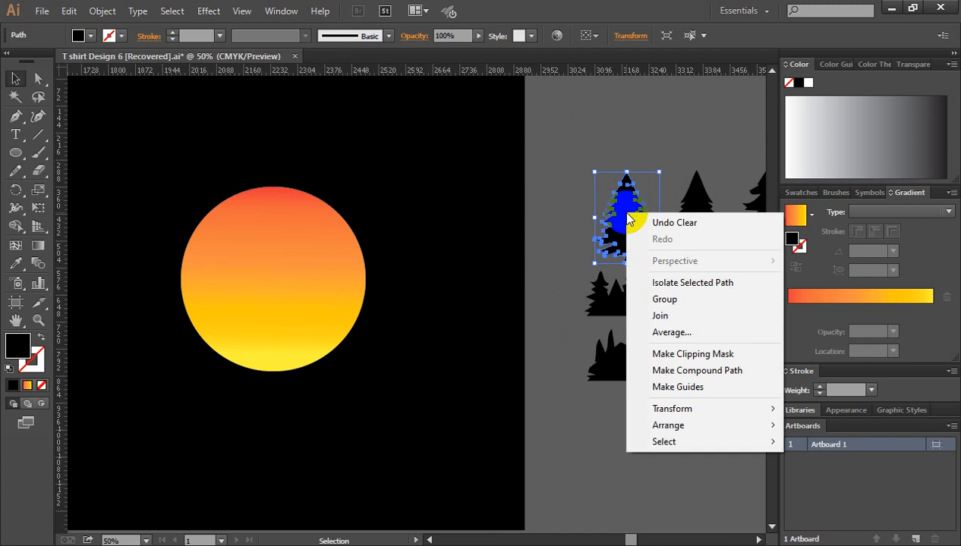
left_click(665, 301)
left_click(656, 125)
key("ctrl+minus")
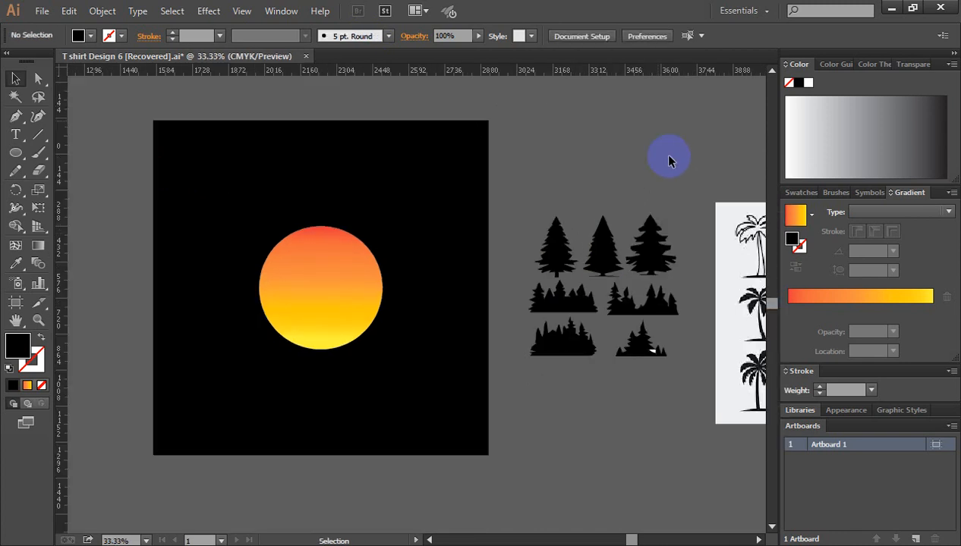
left_click_drag(554, 252, 341, 313)
Step: Shift the palm tree image slightly away from the pines, apply Image Trace to it and expand the tracing
left_click_drag(546, 297, 399, 210)
left_click_drag(601, 258, 464, 297)
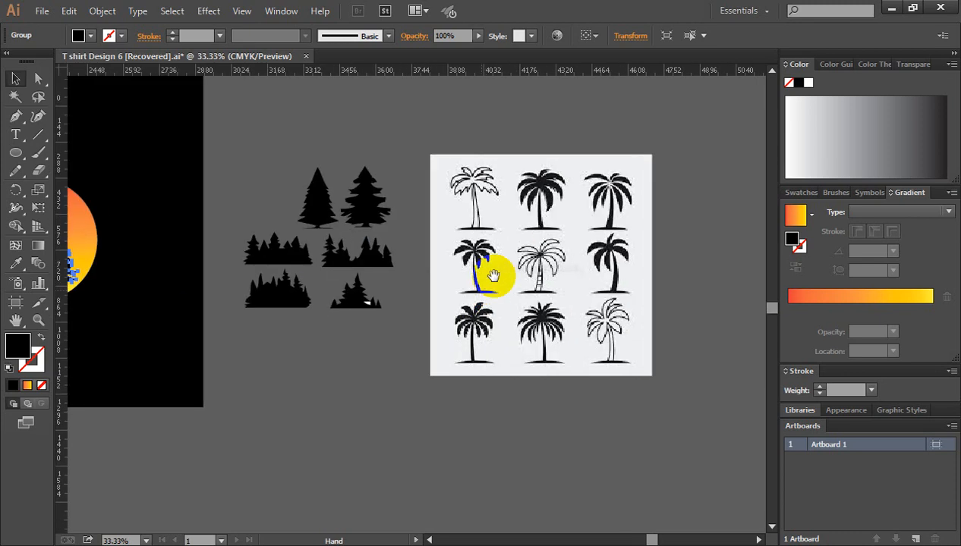
left_click_drag(540, 256, 585, 236)
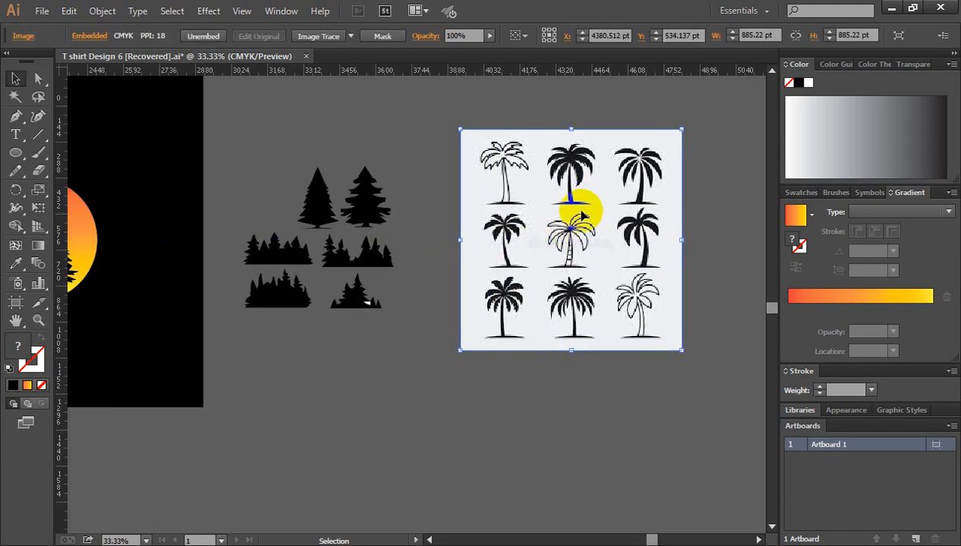
left_click(316, 37)
left_click(364, 38)
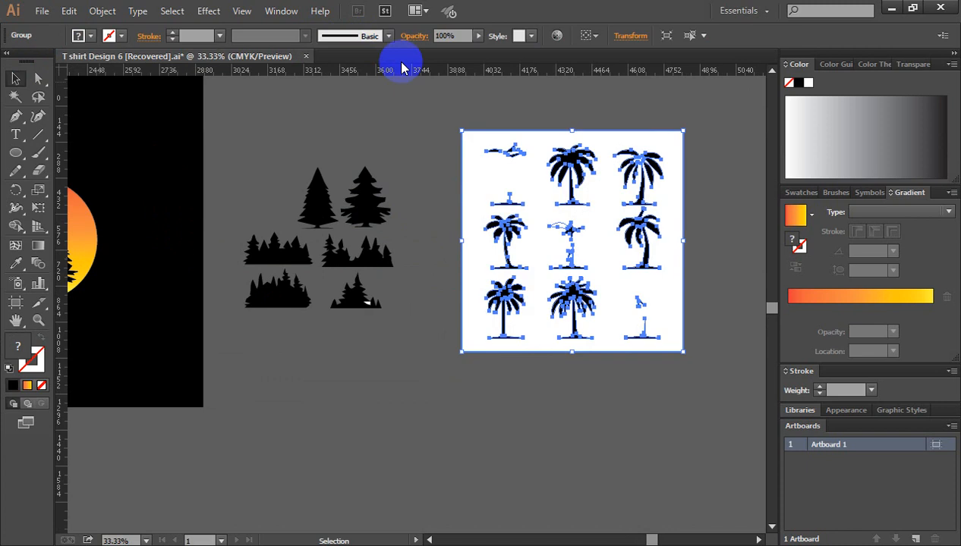
Step: Ungroup the traced palm artwork and delete its white background shape
right_click(513, 149)
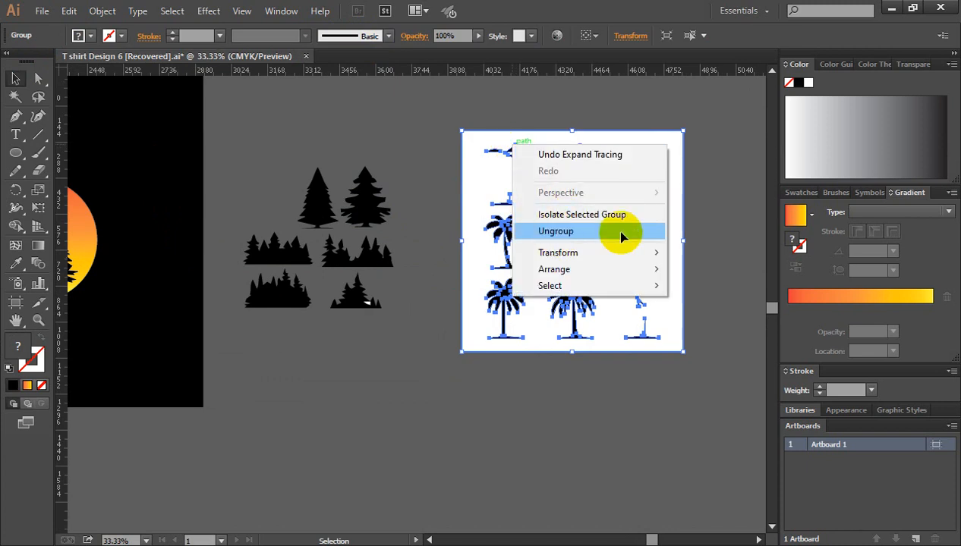
left_click(621, 232)
left_click(703, 228)
left_click(504, 182)
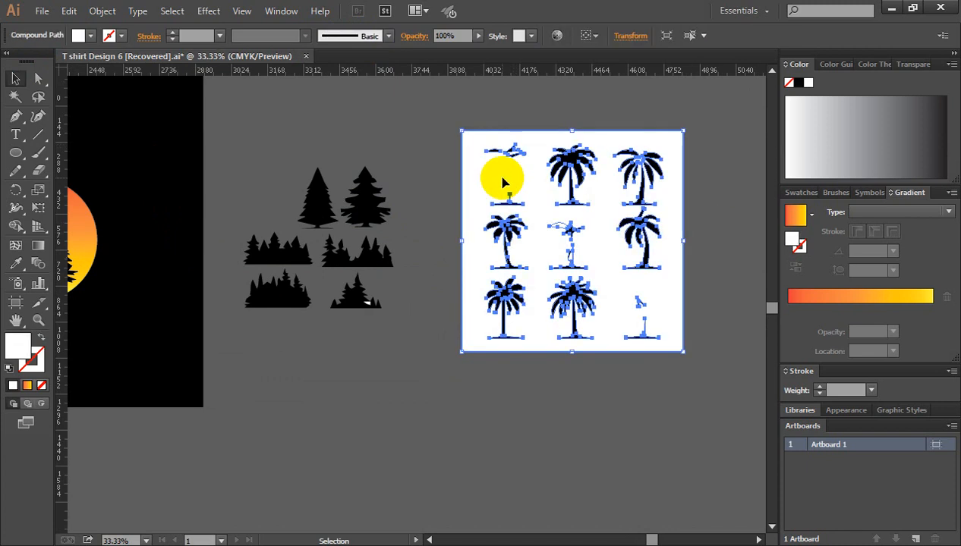
key("Delete")
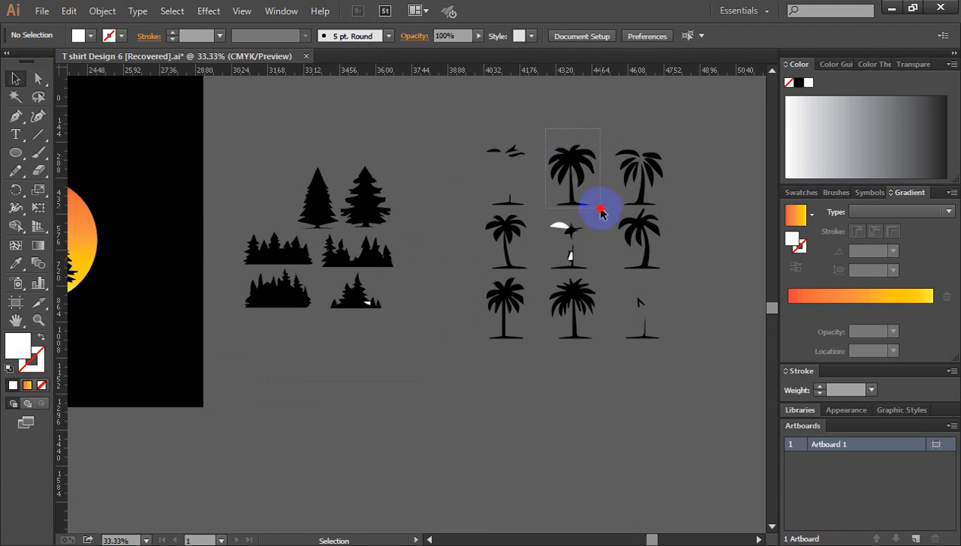
Step: Group the paths of the middle palm in the upper row, place it over the sun's right edge and deselect it
left_click_drag(600, 210, 600, 208)
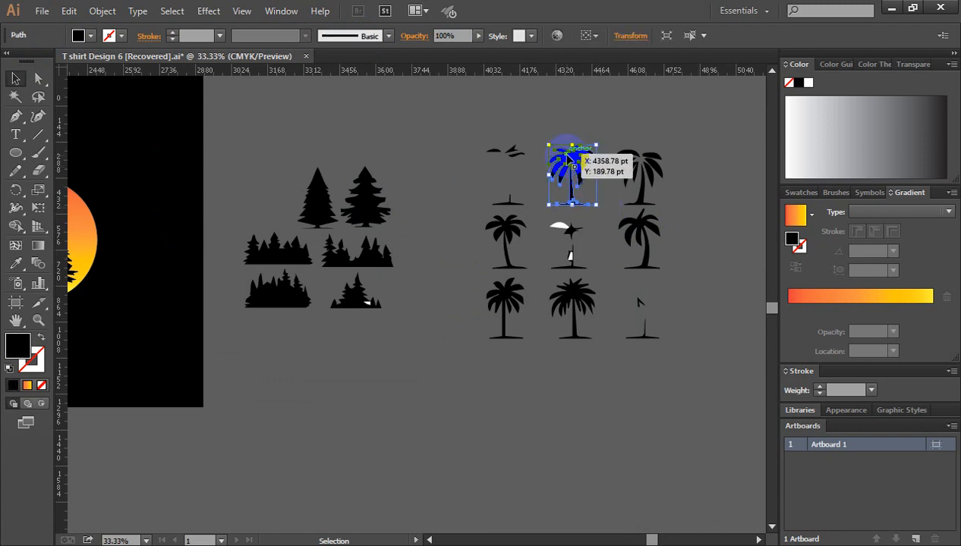
right_click(568, 157)
left_click(605, 242)
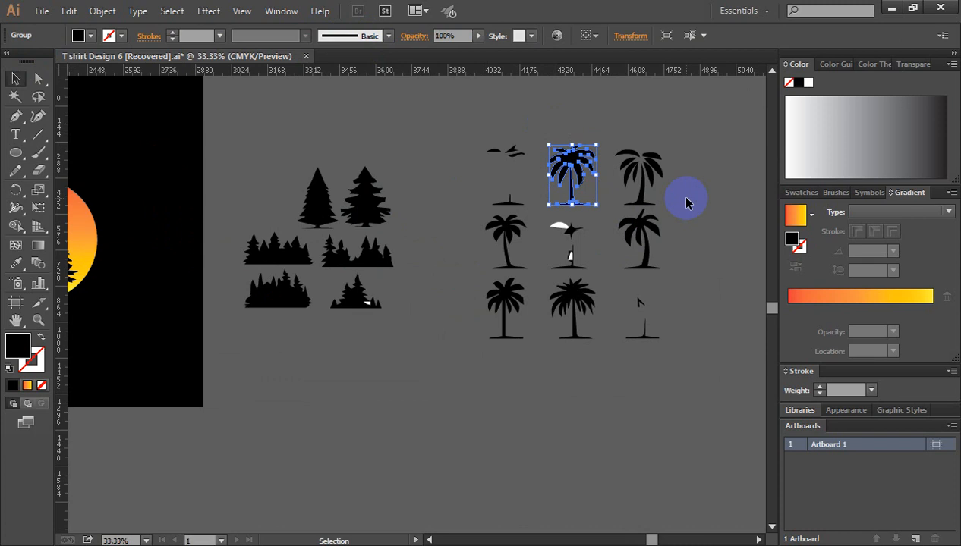
left_click_drag(565, 179, 84, 239)
left_click(286, 142)
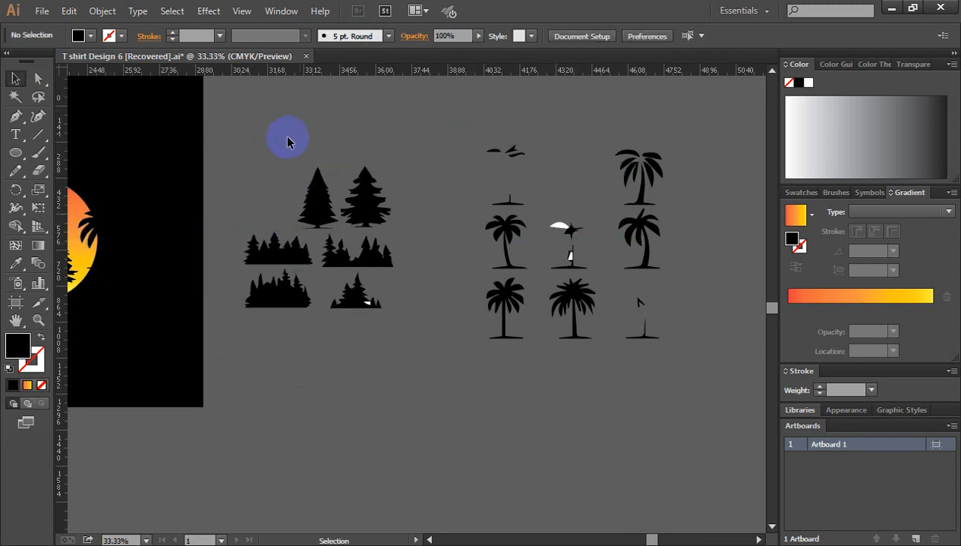
Step: Delete all the leftover pine and palm silhouettes outside the black square
left_click_drag(705, 369, 705, 370)
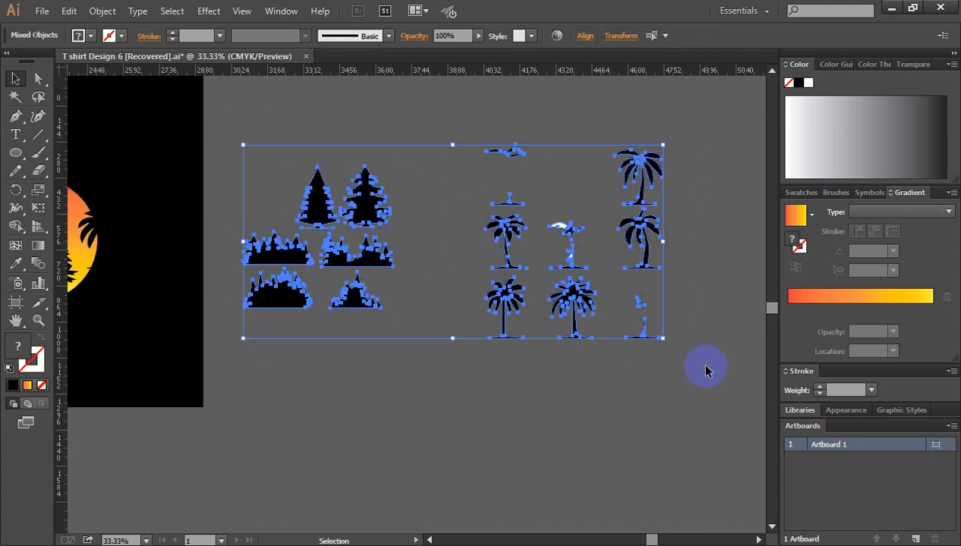
key("Delete")
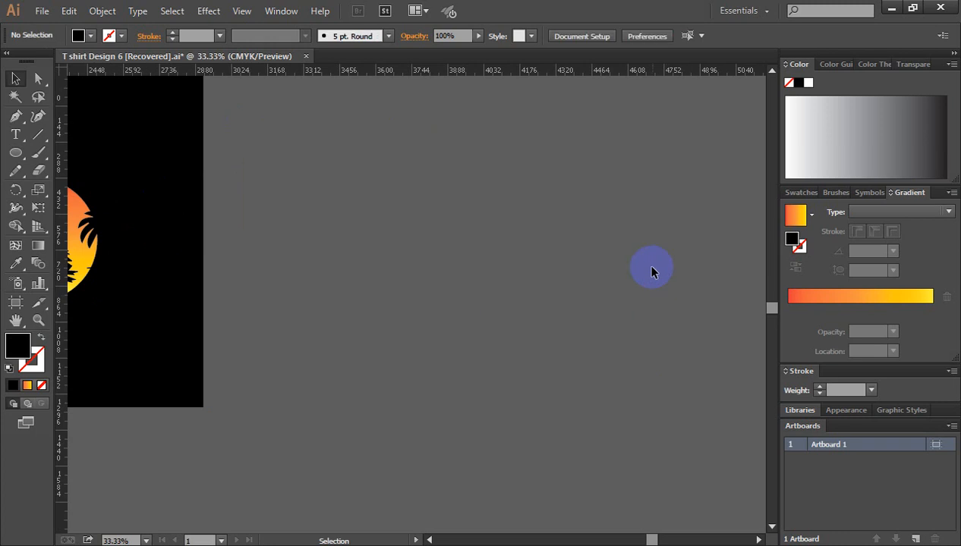
key("ctrl+minus")
left_click_drag(467, 291, 659, 292)
left_click(446, 295, "ctrl")
left_click(402, 307, "ctrl")
left_click(401, 304, "ctrl")
left_click_drag(372, 326, 461, 310)
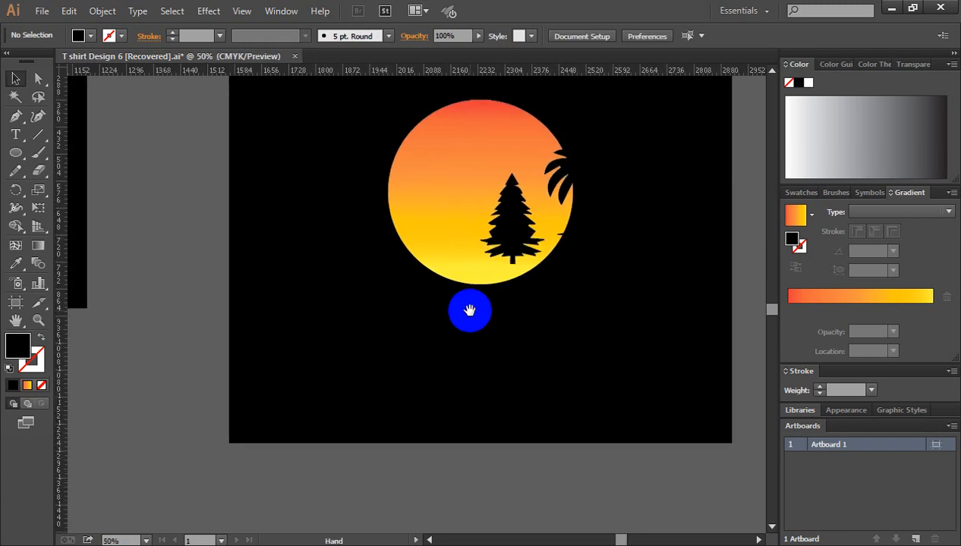
Step: Move the palm tree onto the sun's lower-left area and shift the pine down to the sun's bottom edge
left_click(580, 170)
left_click_drag(583, 171, 440, 216)
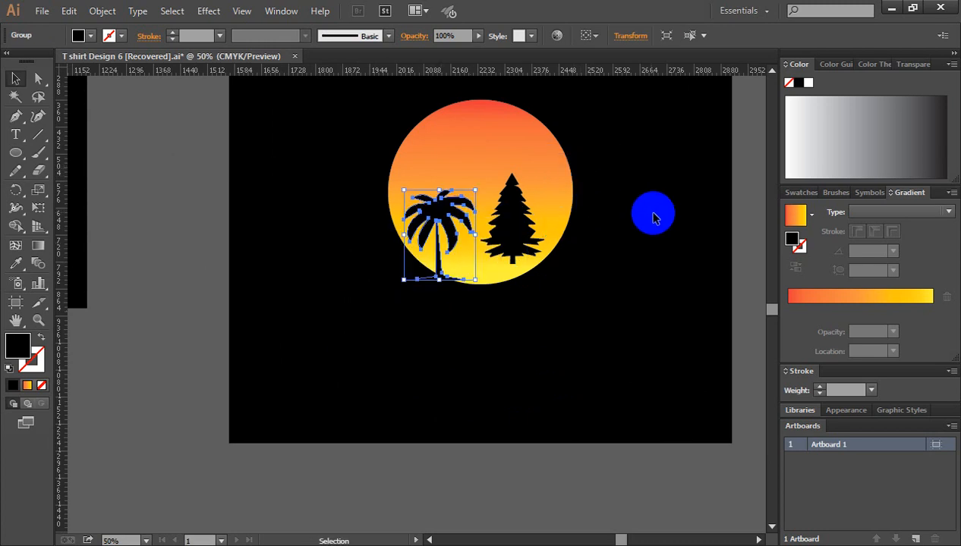
left_click(507, 221)
left_click_drag(507, 222, 514, 238)
left_click(572, 311)
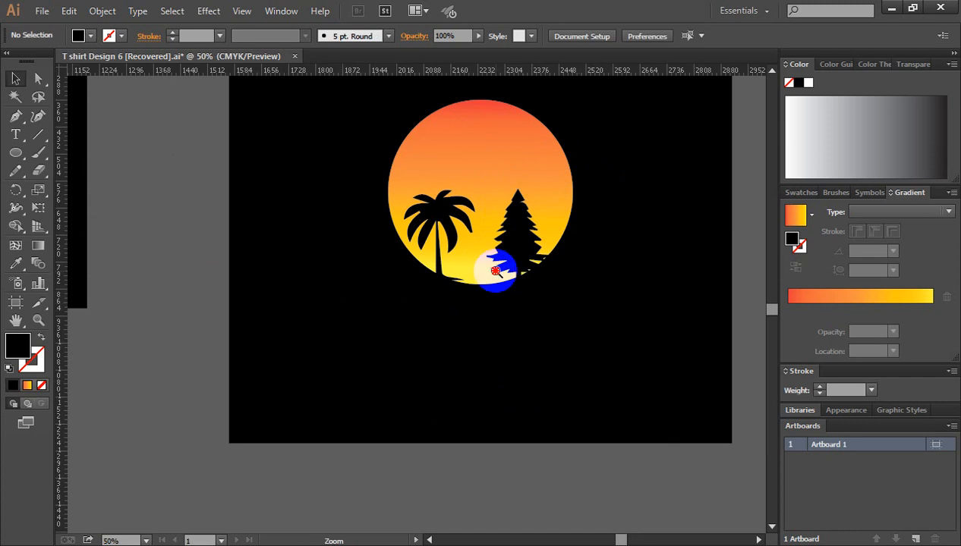
Step: Scale the pine tree down proportionally and reposition it so its base meets the sun's lower-right edge
left_click(495, 271, "ctrl")
left_click(435, 264, "ctrl")
left_click(441, 276)
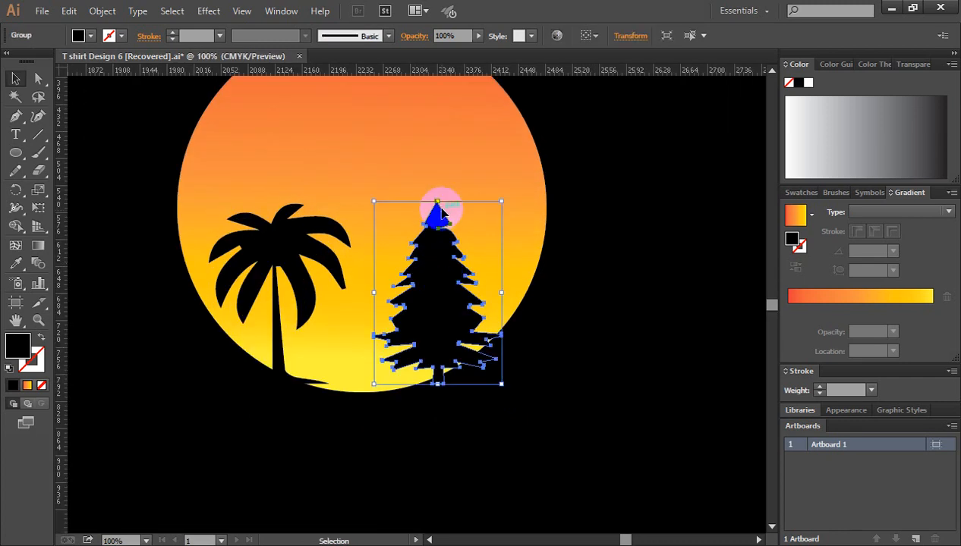
left_click_drag(437, 206, 438, 258)
mouse_move(440, 319)
left_mouse_down()
mouse_move(429, 323)
mouse_move(446, 336)
left_mouse_up()
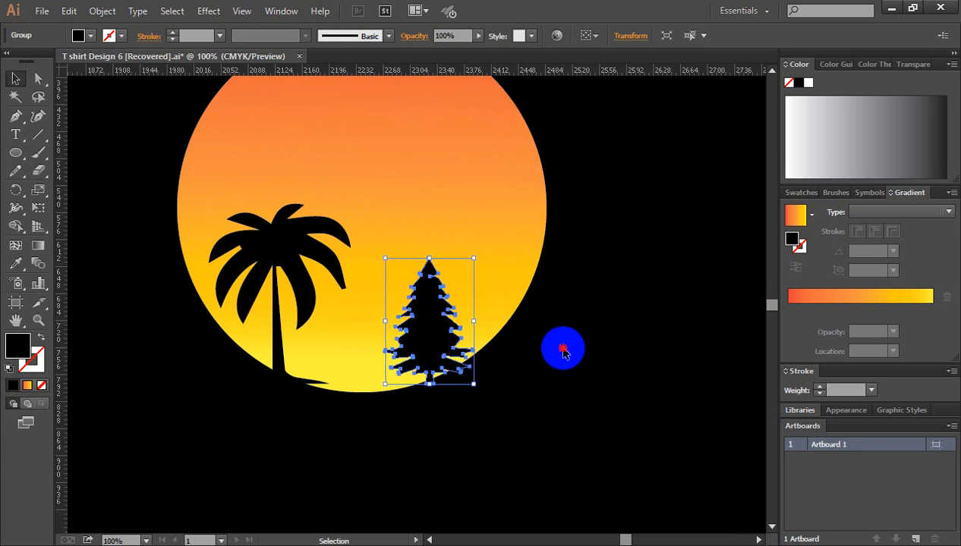
left_click(543, 367)
left_click_drag(543, 368, 683, 311)
key("ctrl+minus")
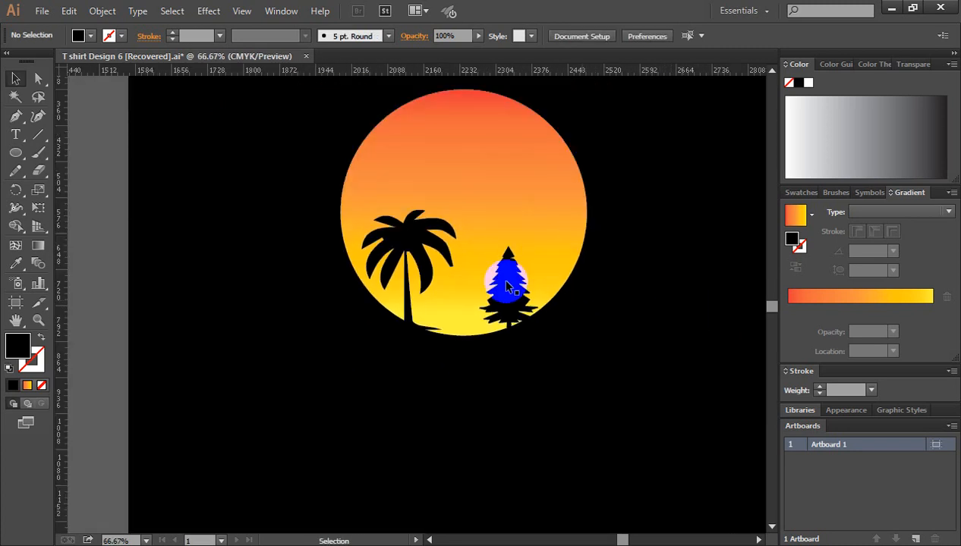
Step: Nudge the palm tree outward to the sun's left edge, enlarge it slightly and tilt it a little clockwise
left_click(412, 243)
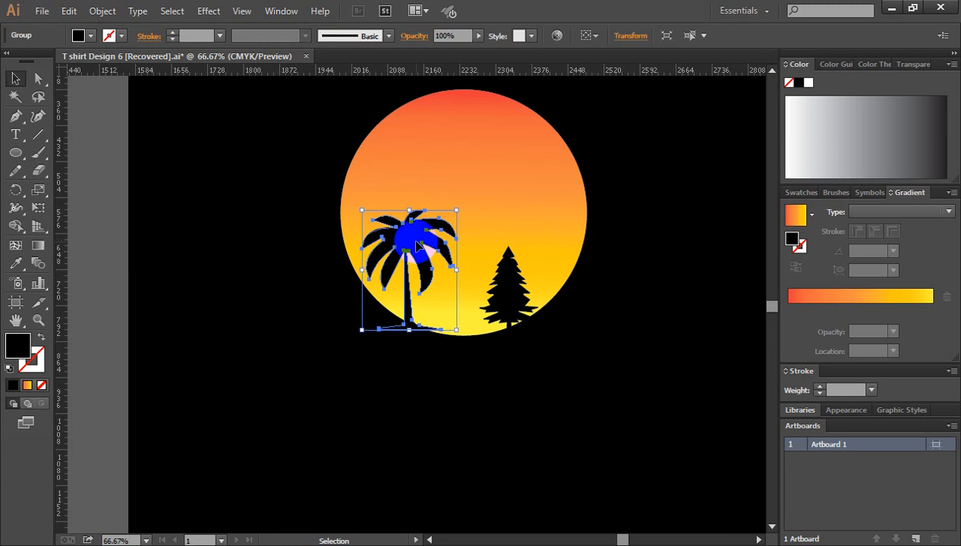
left_click_drag(421, 250, 415, 250)
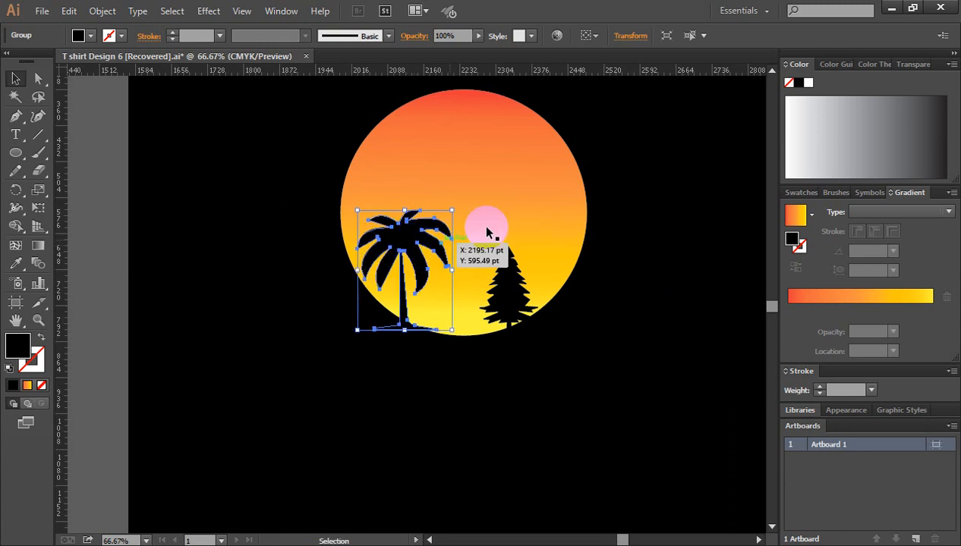
left_click_drag(459, 208, 408, 208)
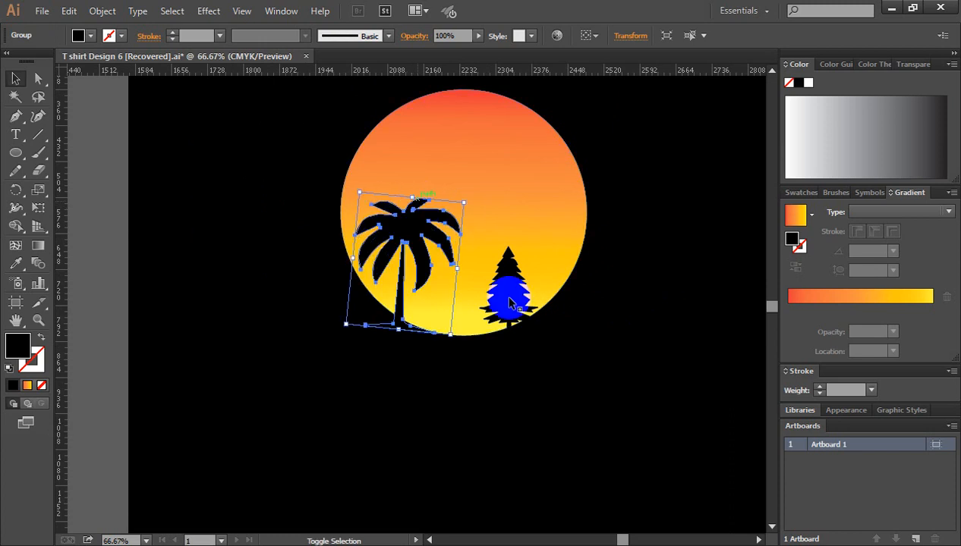
left_click(594, 354)
key("ctrl+minus")
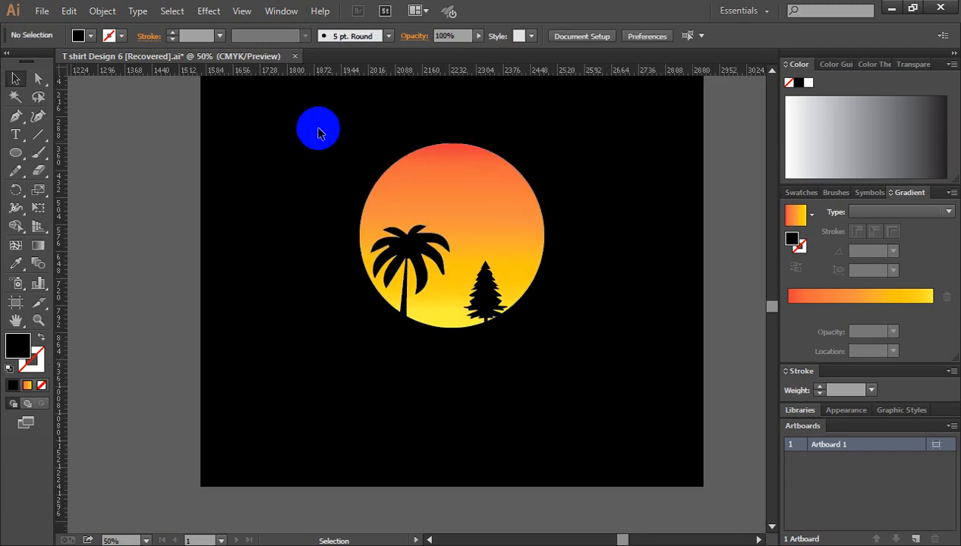
Step: Remove the parts of the palm base and pine that extend outside the sun circle with the Shape Builder tool
left_click_drag(318, 131, 582, 393)
left_click(407, 301)
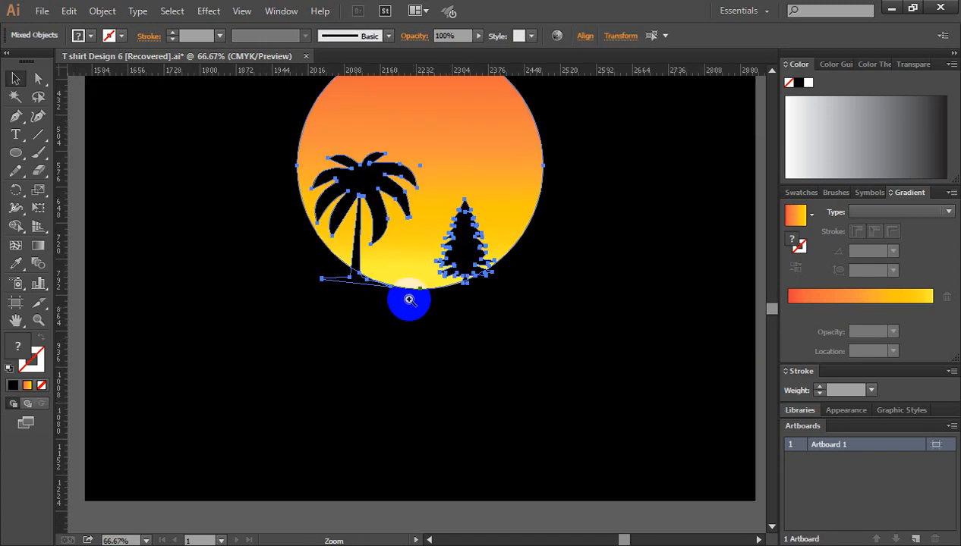
left_click(410, 301)
left_click(414, 299)
left_click(415, 299)
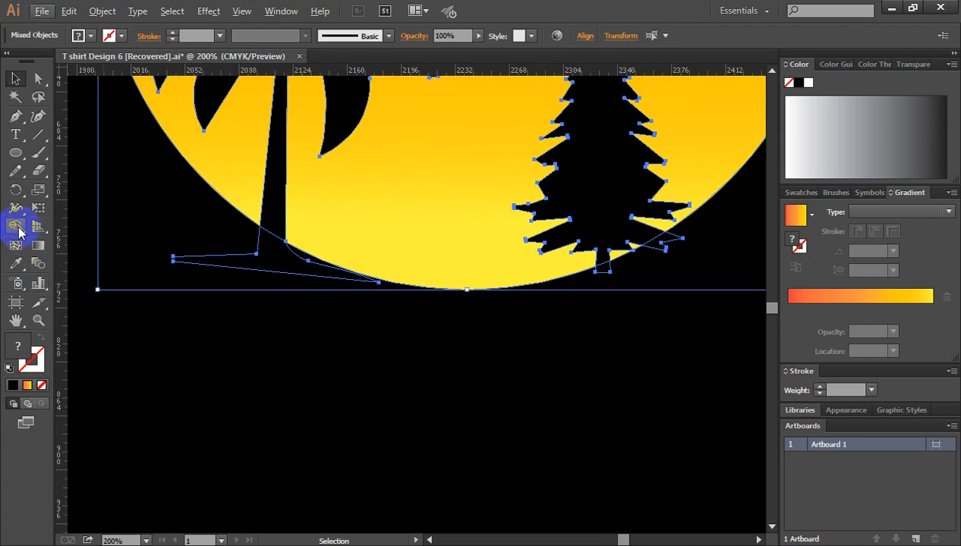
left_click(19, 227)
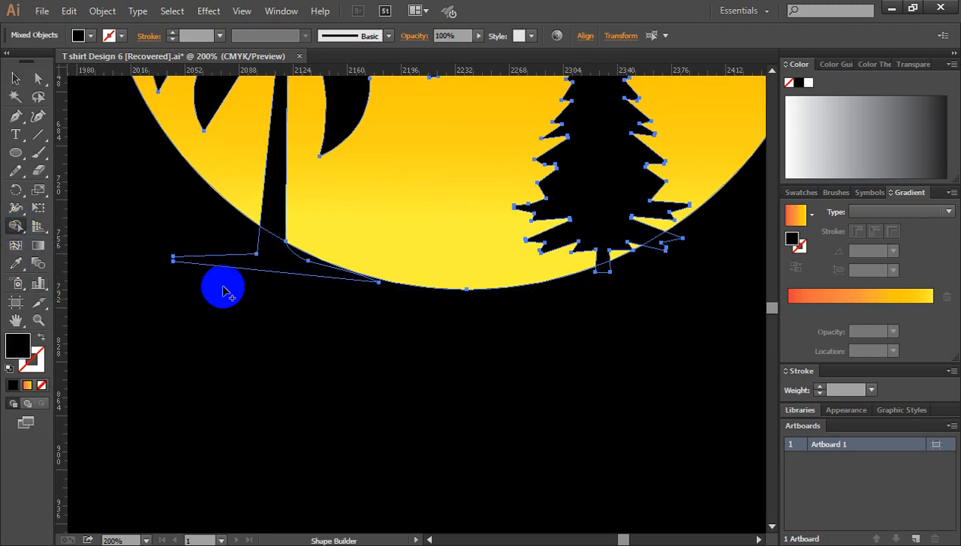
left_click(258, 261)
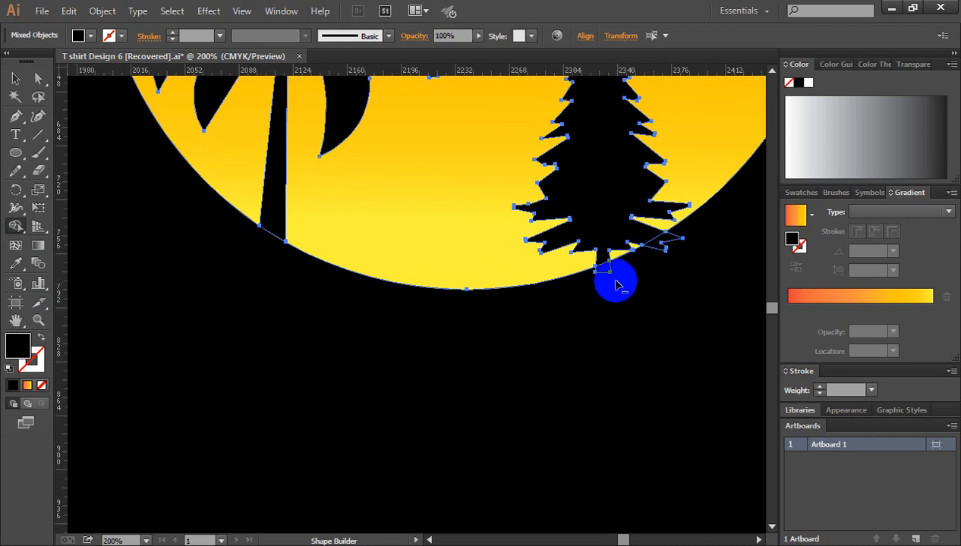
left_click(604, 272)
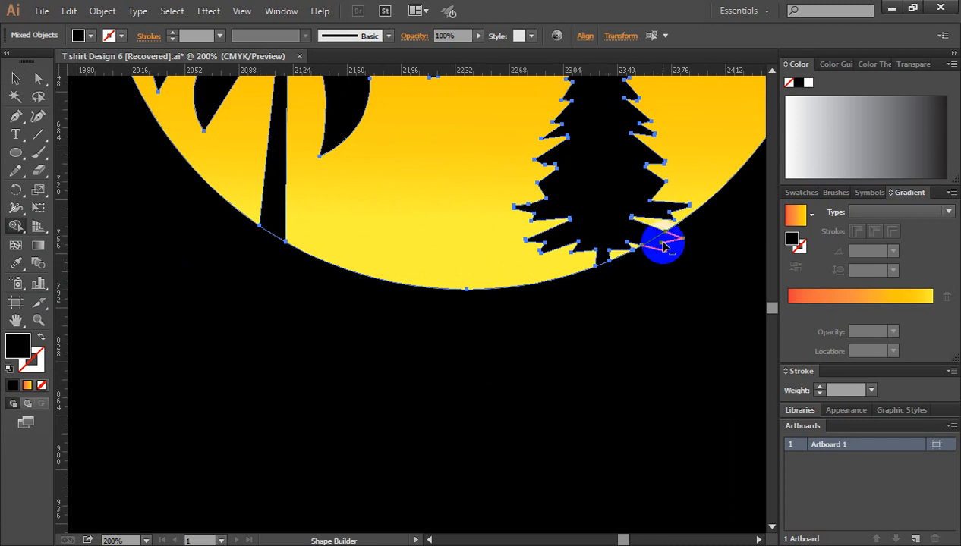
left_click(663, 247)
left_click(16, 79)
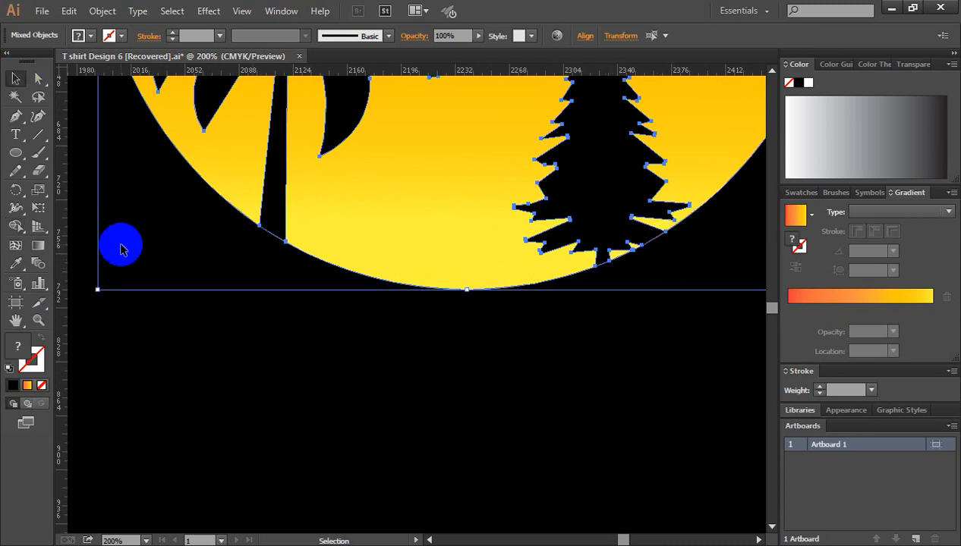
left_click(117, 246)
Step: Examine the bird silhouettes on the sun in the finished ENJOY THE SUMMER reference design
key("ctrl+minus")
key("ctrl+minus")
key("ctrl+minus")
key("ctrl+minus")
key("ctrl+minus")
left_click_drag(122, 250, 544, 329)
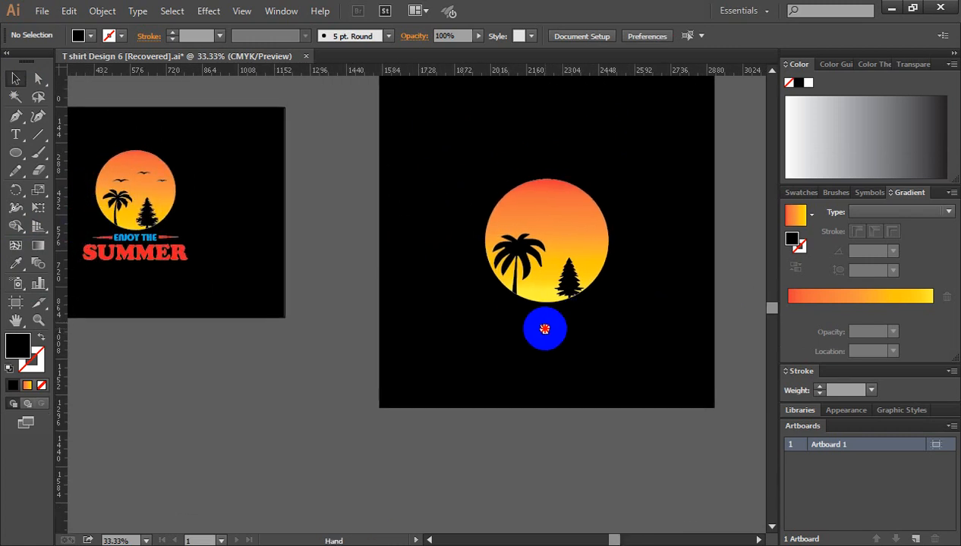
left_click(165, 204, "ctrl")
left_click(375, 307, "ctrl")
left_click(408, 308, "ctrl")
left_click_drag(523, 259, 361, 231)
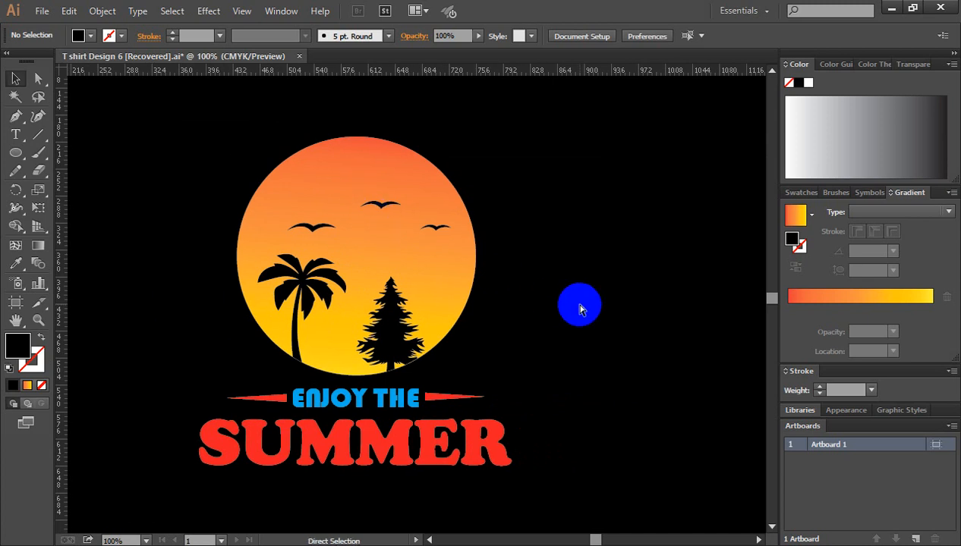
key("ctrl+minus")
key("ctrl+minus")
left_click_drag(700, 308, 530, 311)
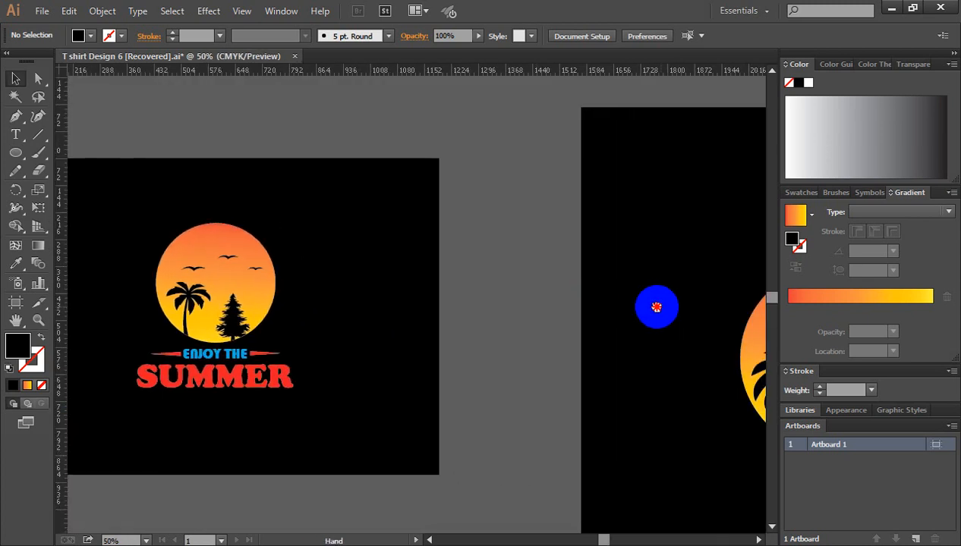
left_click_drag(656, 308, 465, 308)
left_click_drag(631, 257, 468, 325)
left_click_drag(497, 229, 506, 323)
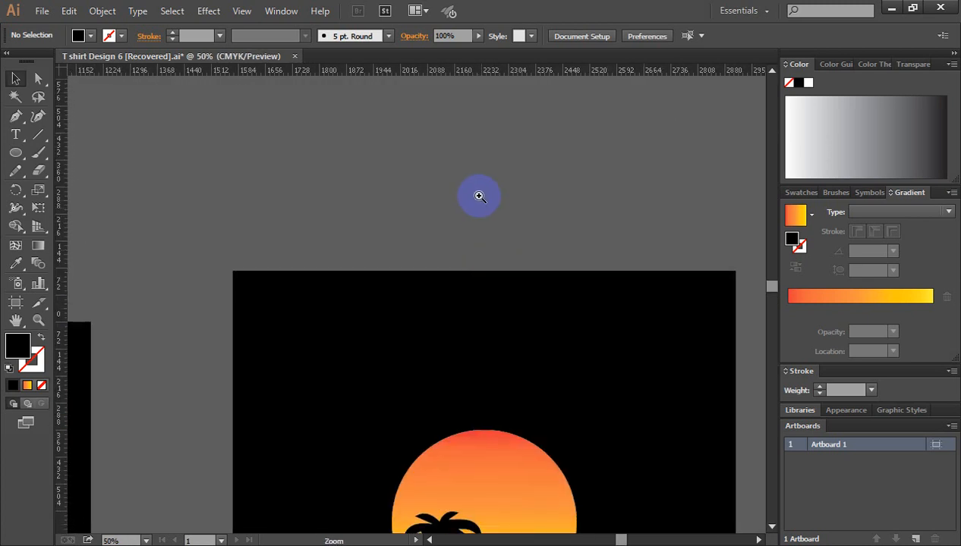
Step: Draw a closed black bird silhouette with two arched wings above the black square using the Pen tool
left_click(480, 197)
left_click_drag(15, 116, 85, 121)
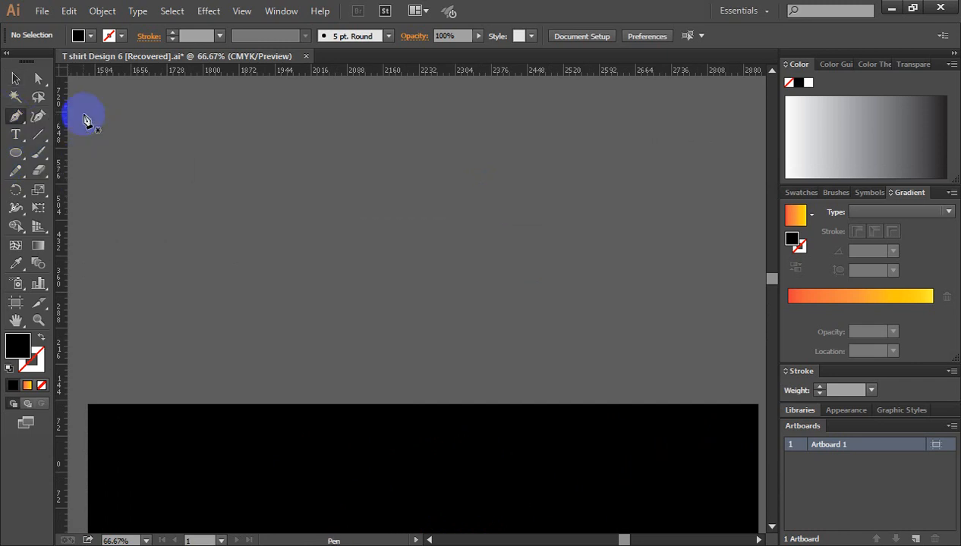
left_click(384, 222)
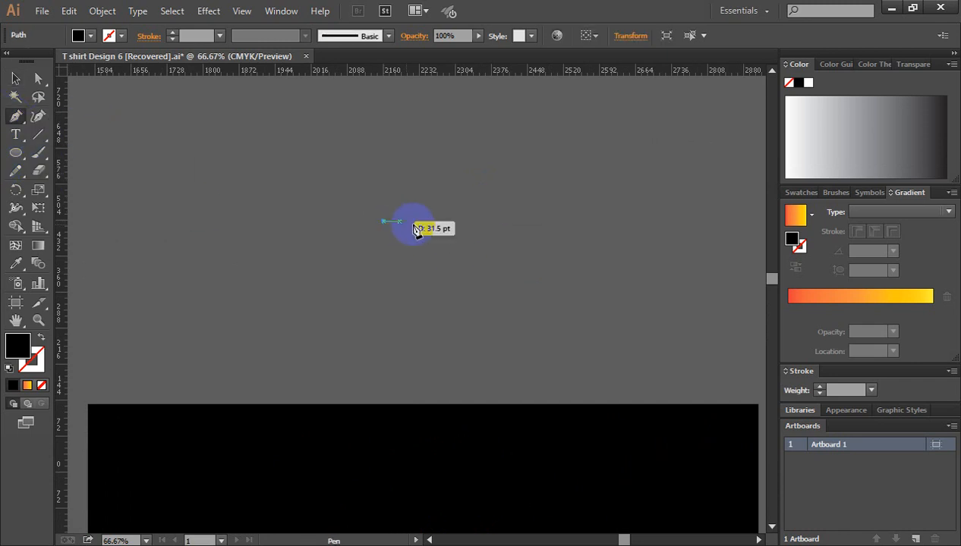
left_click_drag(446, 222, 476, 246)
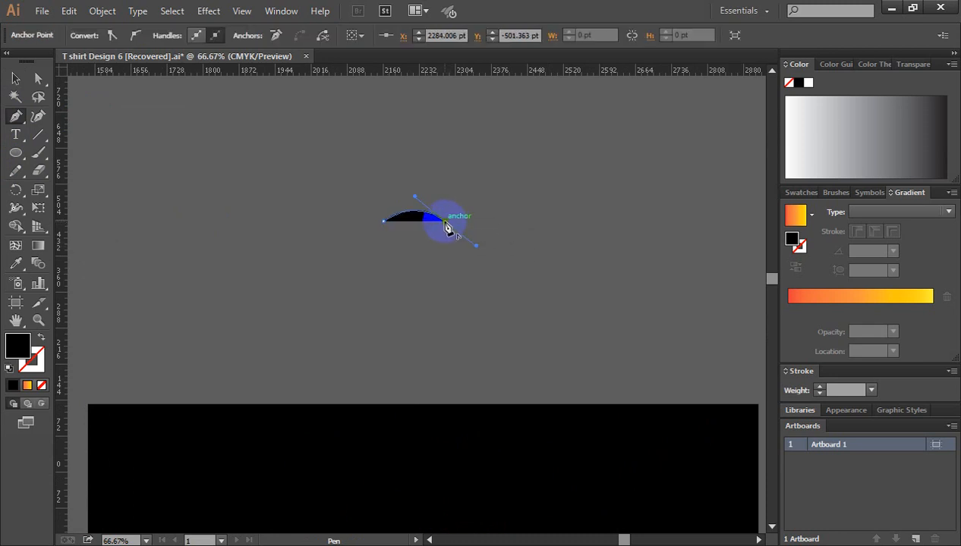
left_click(445, 222)
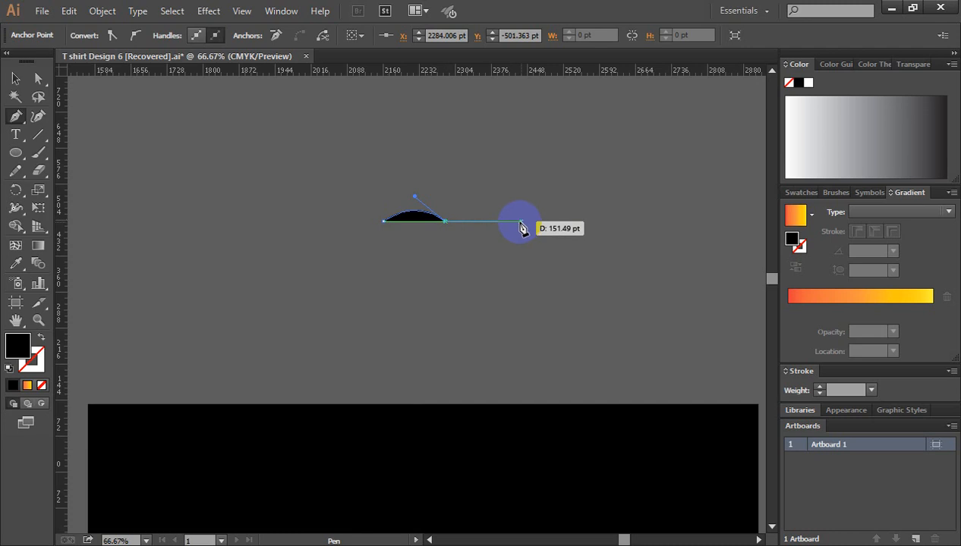
left_click(515, 223)
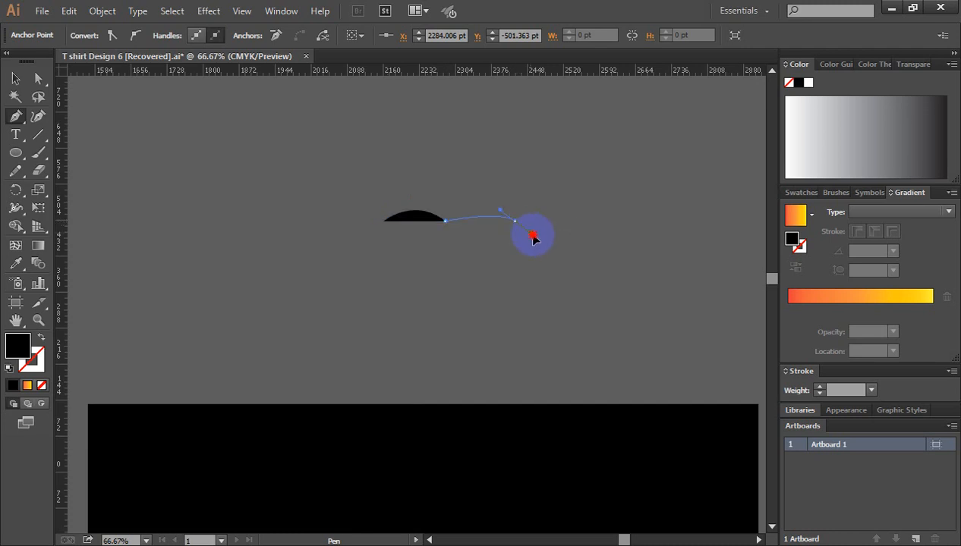
left_click_drag(552, 247, 399, 235)
left_click(516, 226)
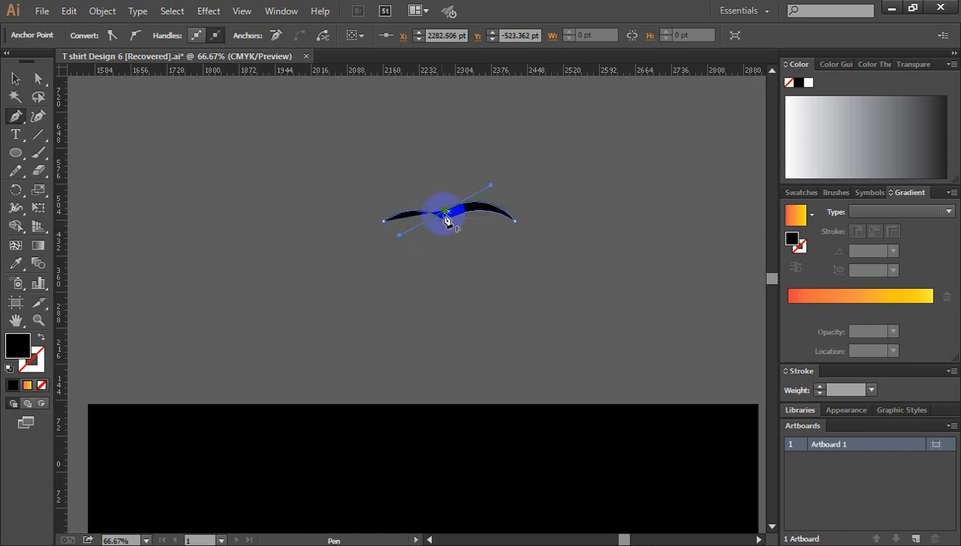
left_click(445, 211)
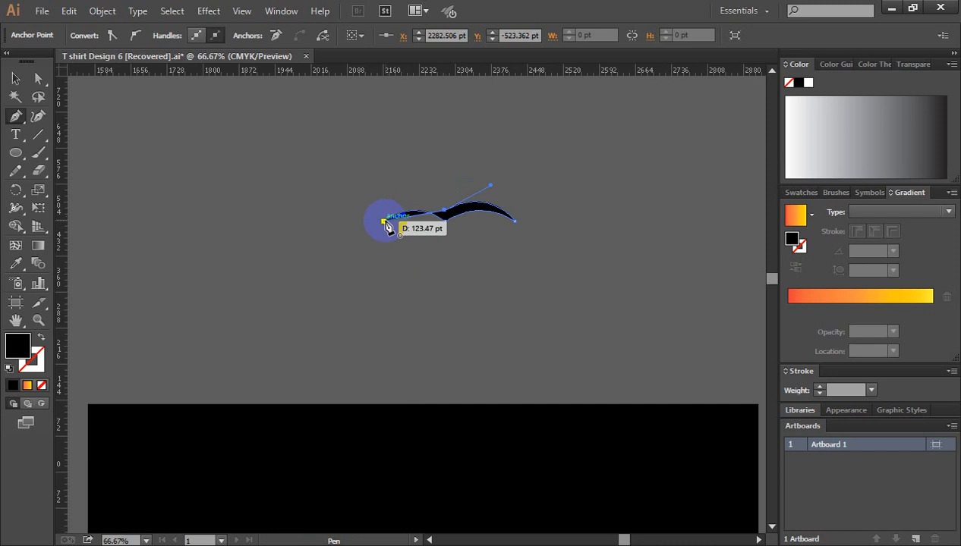
left_click_drag(384, 221, 364, 261)
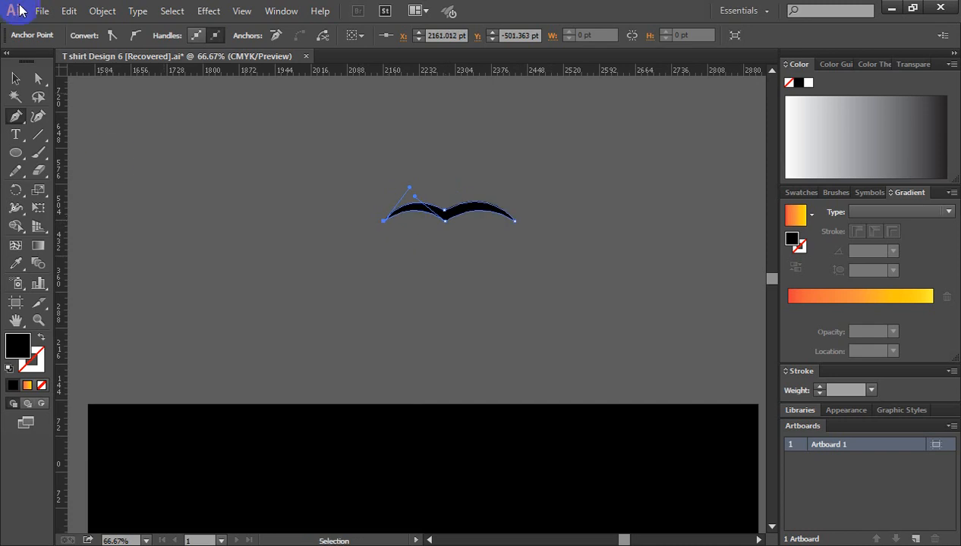
left_click(15, 78)
left_click(274, 209)
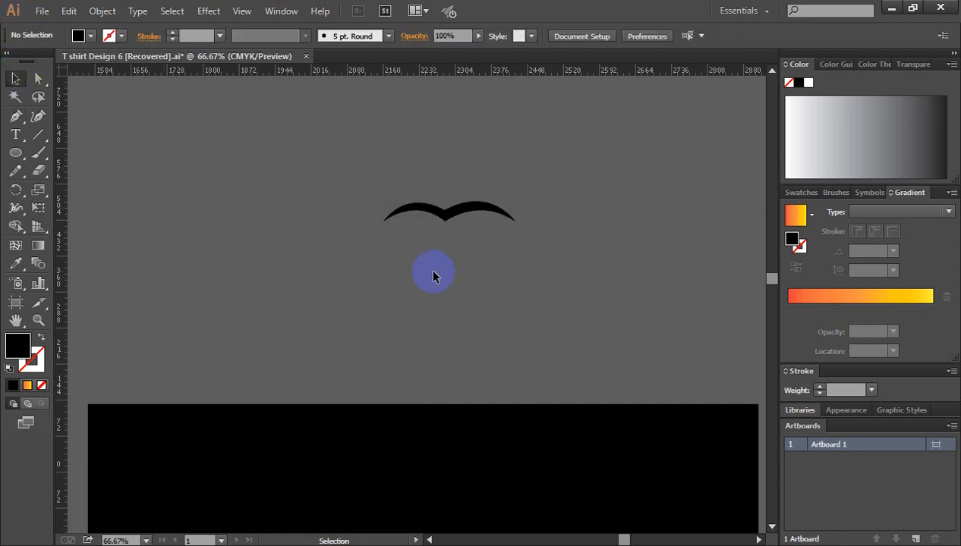
Step: Move the bird silhouette onto the upper part of the gradient sun
key("ctrl+minus")
key("ctrl+minus")
left_click_drag(438, 259, 475, 227)
key("space")
left_click_drag(415, 305, 528, 330)
key("a")
key("ctrl+minus")
key("space")
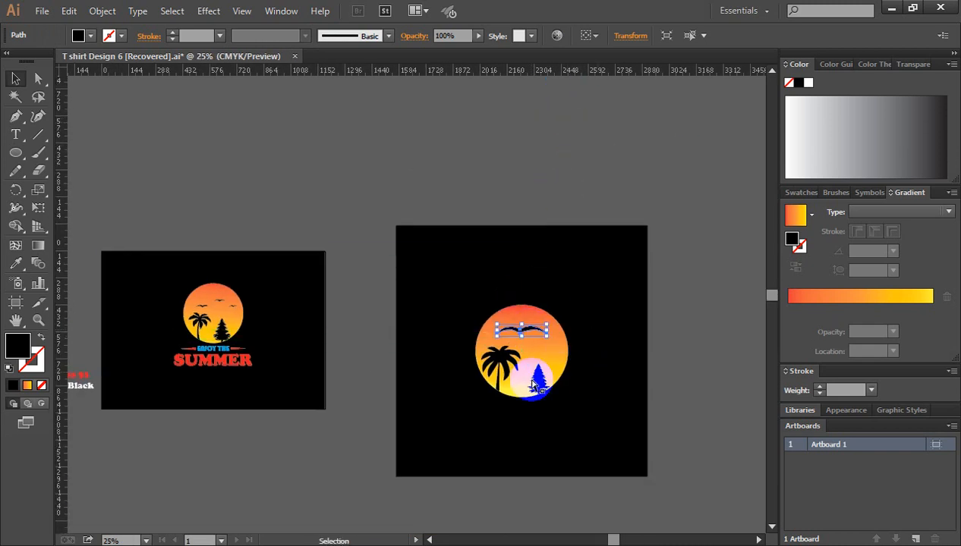
Step: Scale the bird down, place it above the palm tree and duplicate it toward the sun's upper right
key("ctrl+space")
left_click(518, 359)
left_click(436, 327)
left_click(434, 326)
left_click(436, 327)
key("space")
left_click_drag(365, 200, 519, 327)
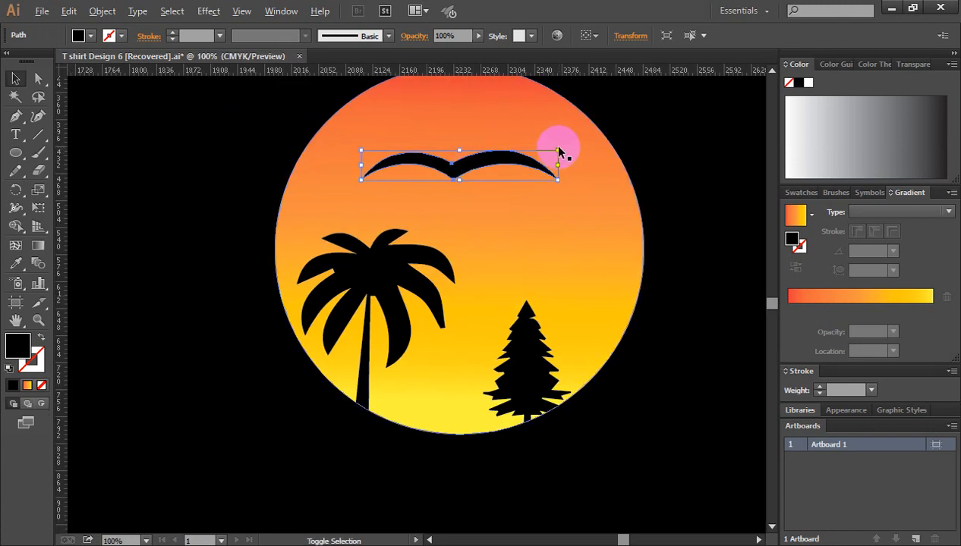
mouse_move(559, 149)
left_mouse_down()
mouse_move(414, 195)
mouse_move(526, 182)
mouse_move(521, 150)
mouse_move(558, 133)
mouse_move(548, 152)
mouse_move(559, 135)
mouse_move(550, 140)
left_mouse_up()
key("ctrl+z")
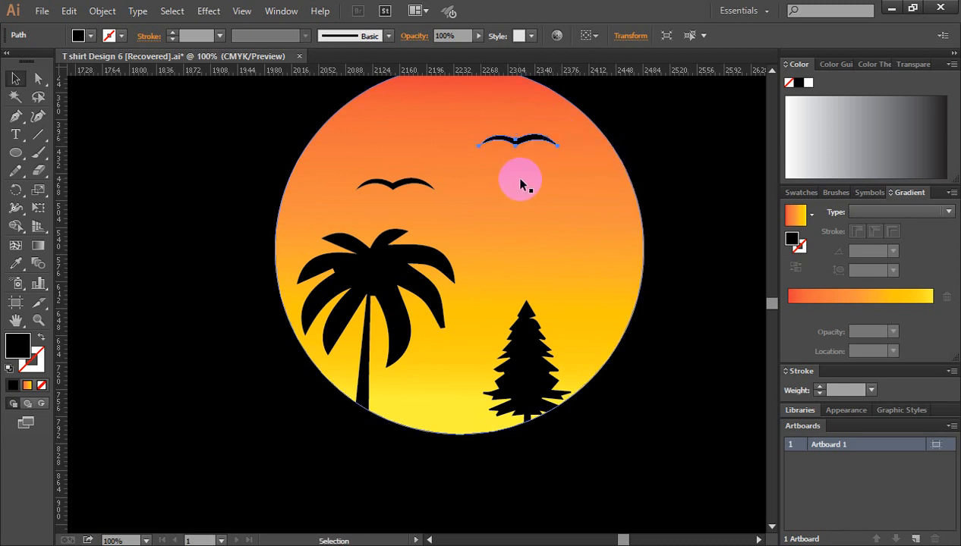
Step: Shrink the upper-right bird, add an even smaller copy below it and clear the selection
key("ctrl+plus")
key("ctrl+plus")
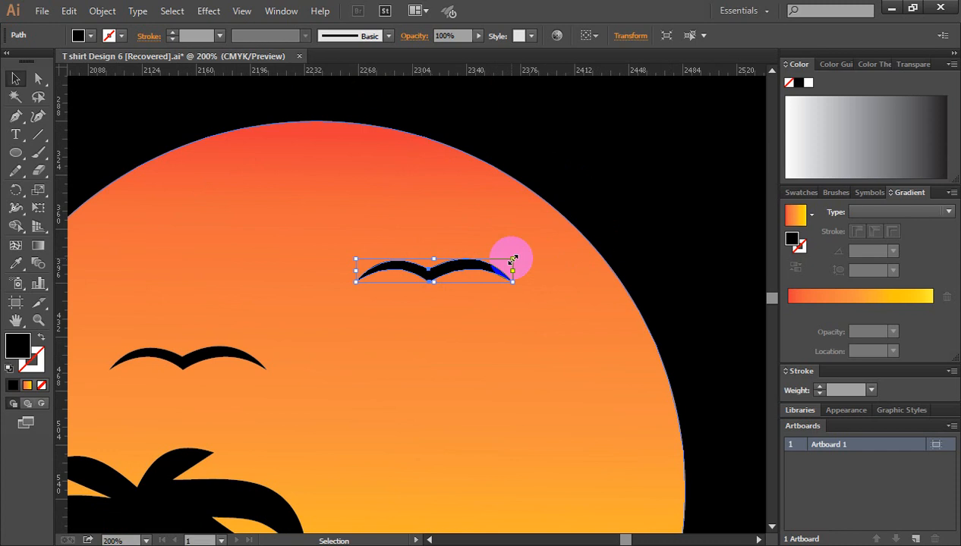
left_click_drag(513, 259, 486, 261)
left_click_drag(525, 320, 532, 215)
left_click(626, 220)
key("ctrl+minus")
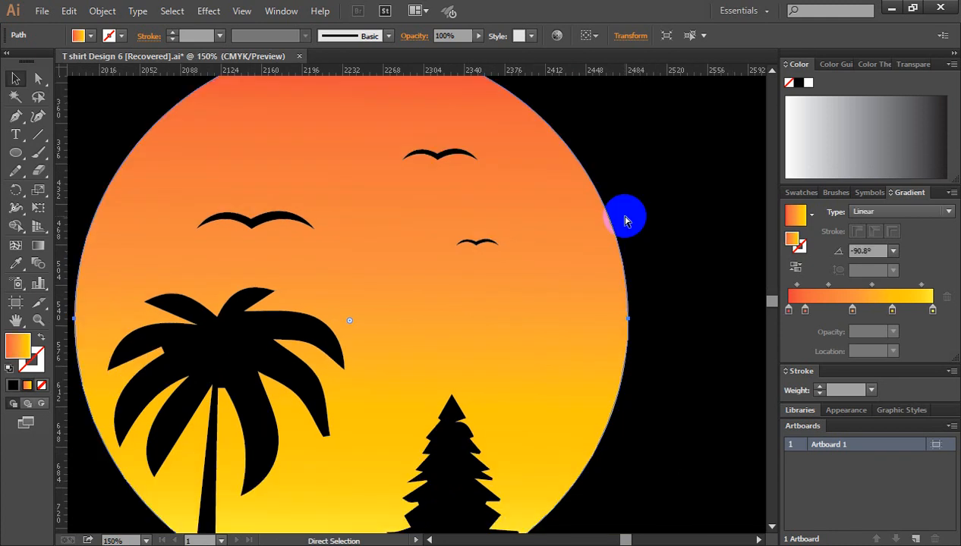
key("ctrl+minus")
key("ctrl+minus")
key("ctrl+minus")
left_click(701, 319)
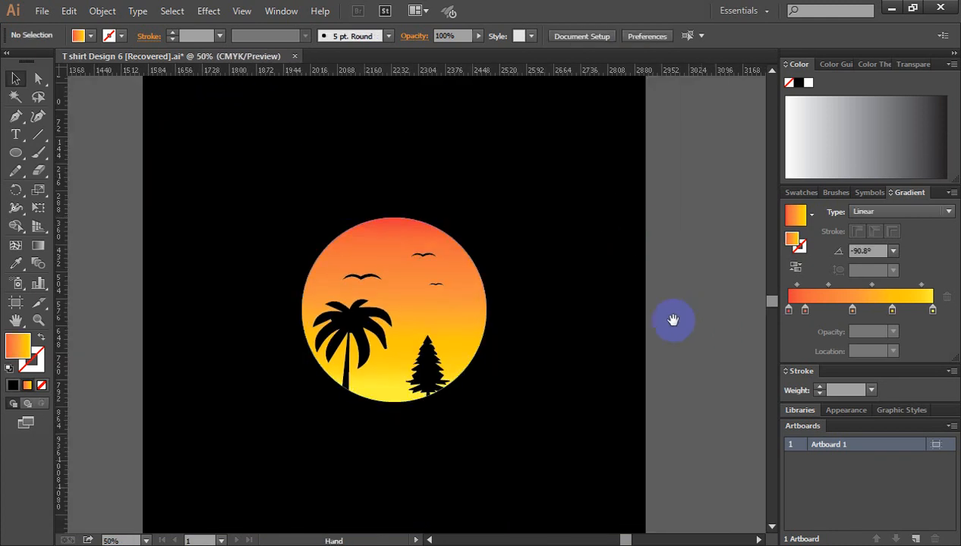
scroll(647, 298, "left", 5)
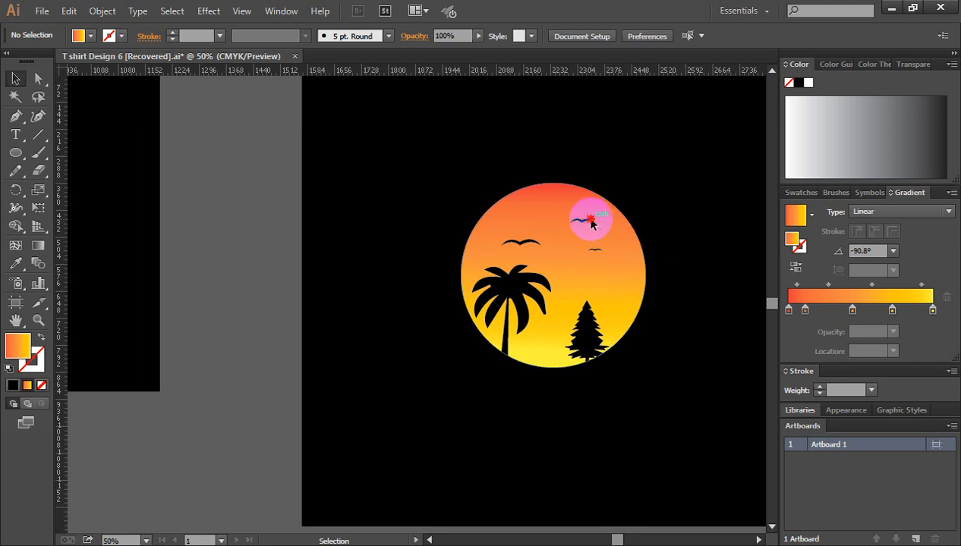
Step: Shift the upper-right bird and the smallest bird slightly left on the sun and clear the selection
left_click_drag(590, 221, 578, 225)
left_click_drag(600, 255, 592, 252)
left_click(740, 274)
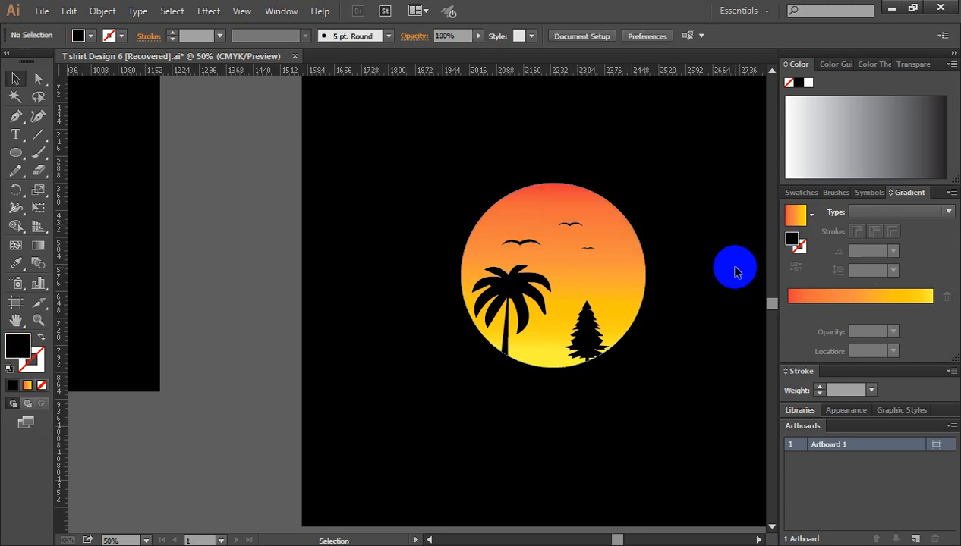
Step: Examine the reference design's ENJOY THE SUMMER lettering and the font-name labels beside its artboard
key("ctrl+minus")
key("ctrl+minus")
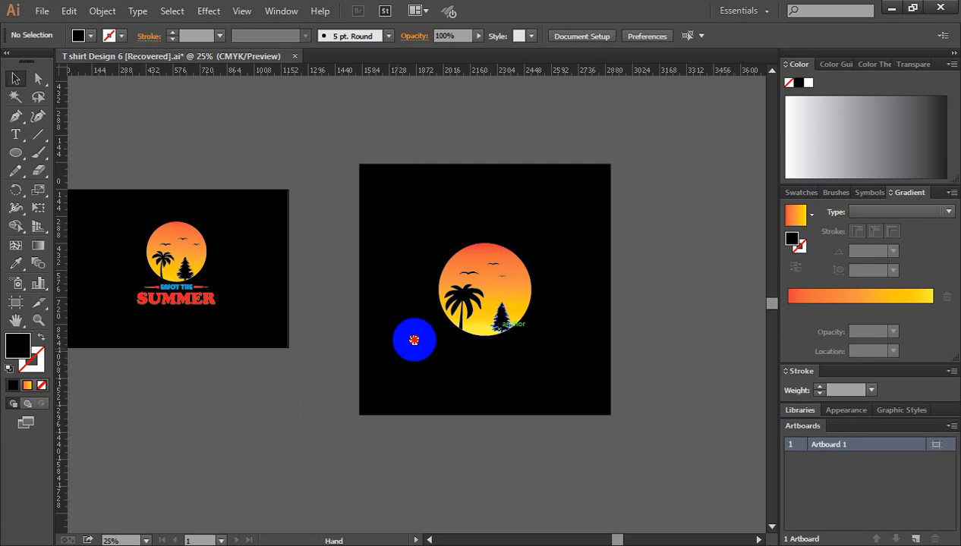
left_click_drag(546, 286, 607, 250)
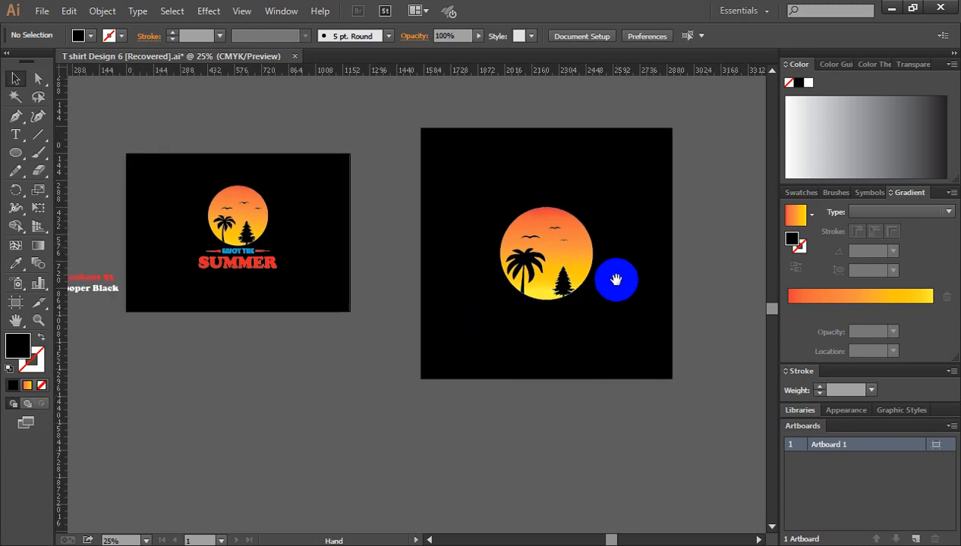
left_click(517, 284, "ctrl")
left_click_drag(387, 338, 558, 256)
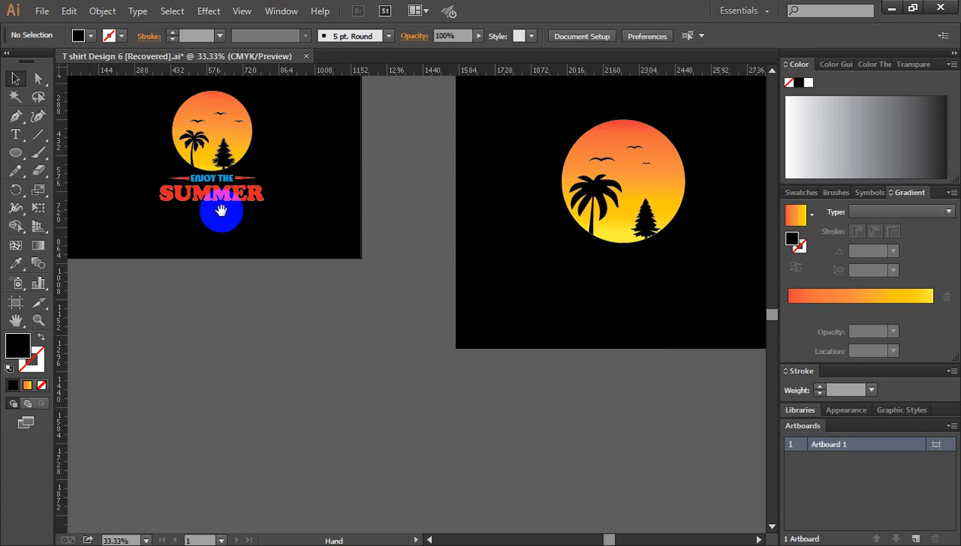
left_click_drag(216, 214, 369, 314)
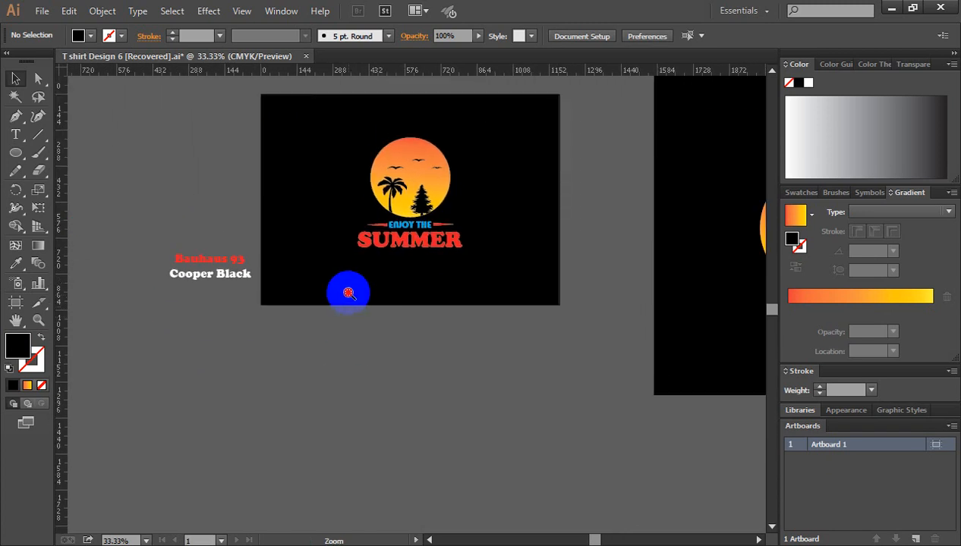
left_click(347, 292, "ctrl")
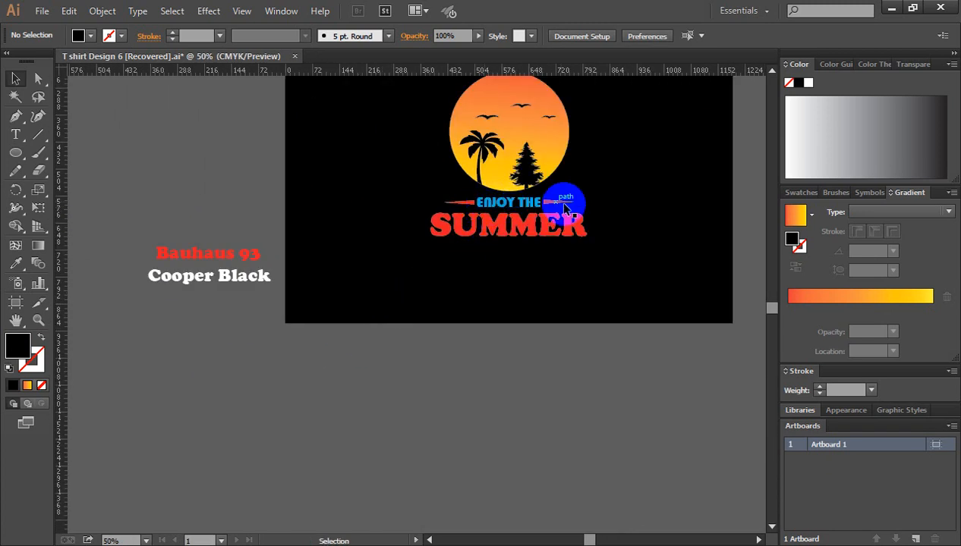
left_click(215, 262, "ctrl")
left_click_drag(377, 315, 238, 206)
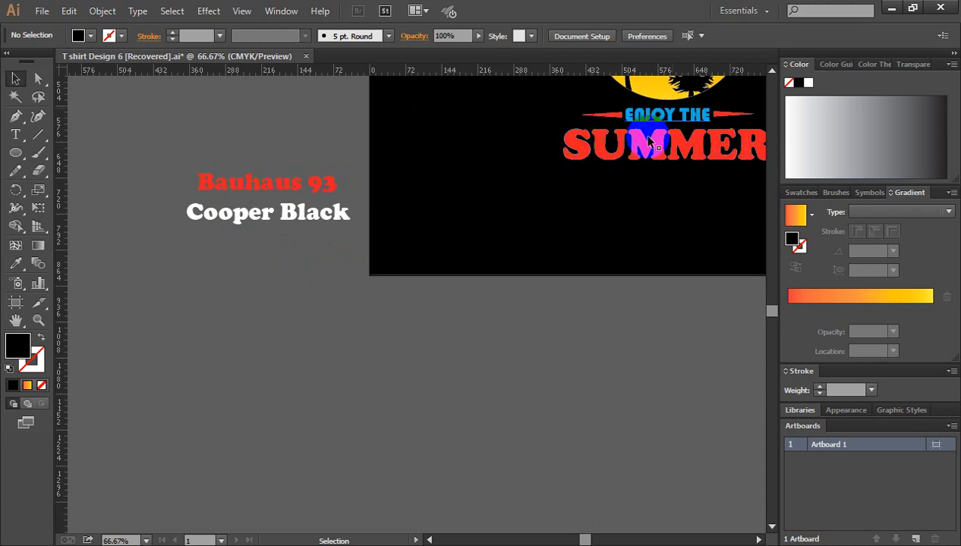
Step: Add the two-line text ENJOY THE / SUMMER below the reference artboard, enlarge it to about 92 pt and move it toward the black square
left_click(16, 136)
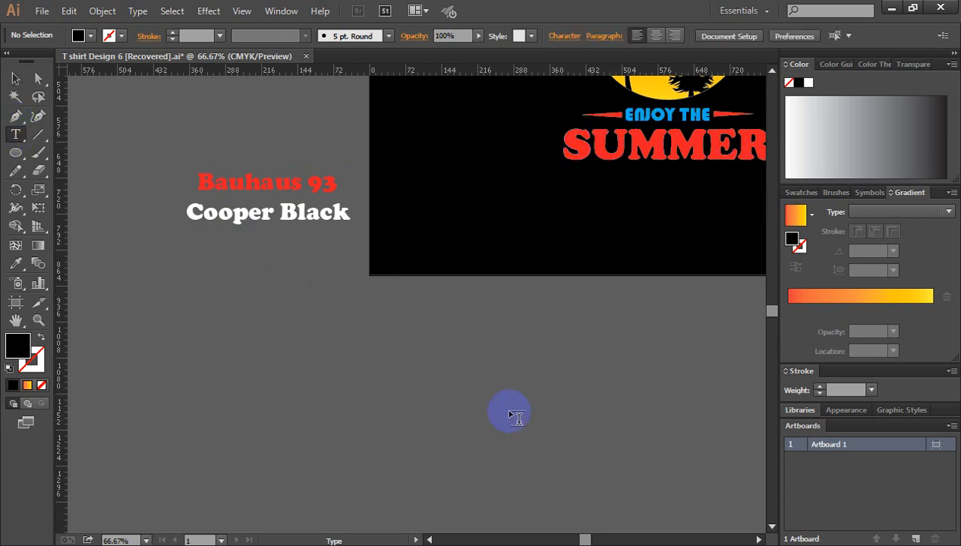
left_click(441, 349)
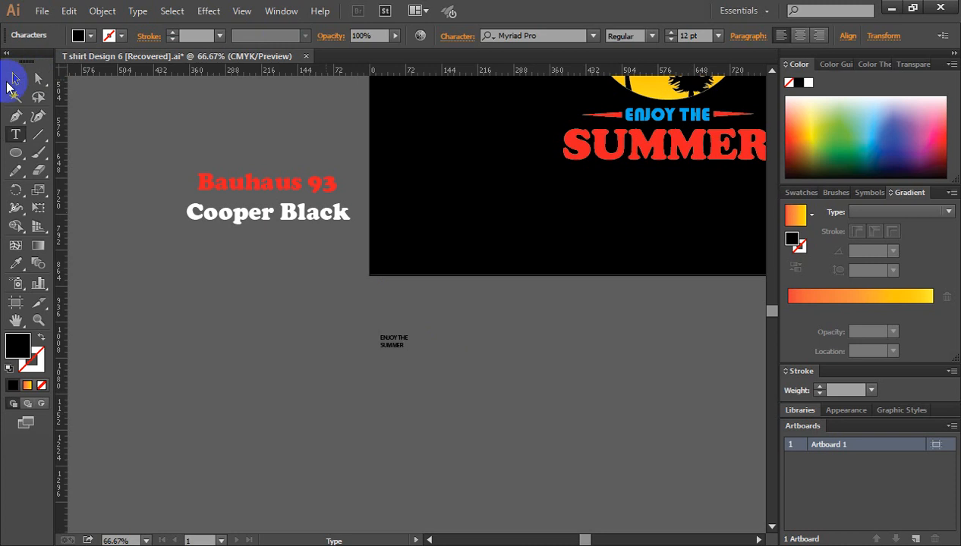
left_click(9, 82)
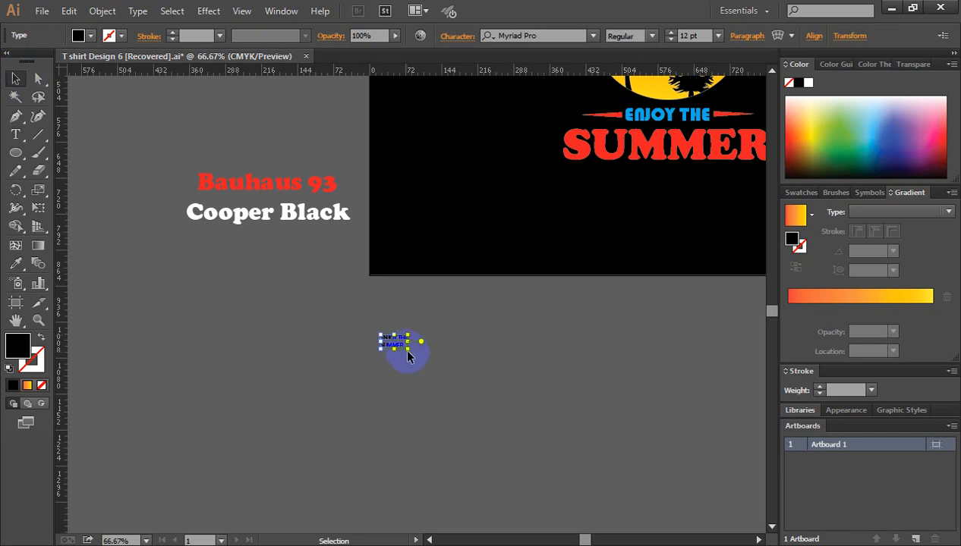
left_click_drag(408, 349, 493, 401)
key("ctrl+minus")
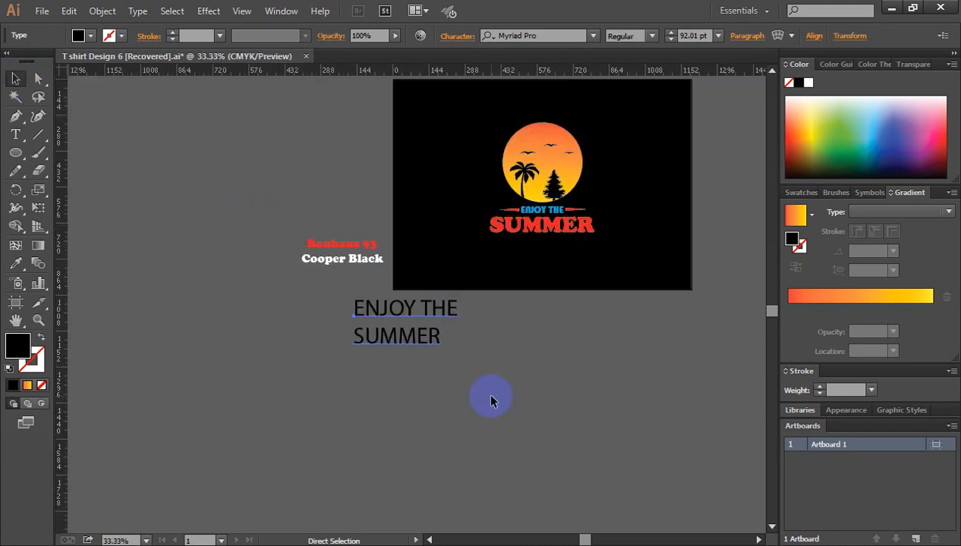
left_click_drag(561, 351, 310, 283)
left_click_drag(146, 244, 391, 285)
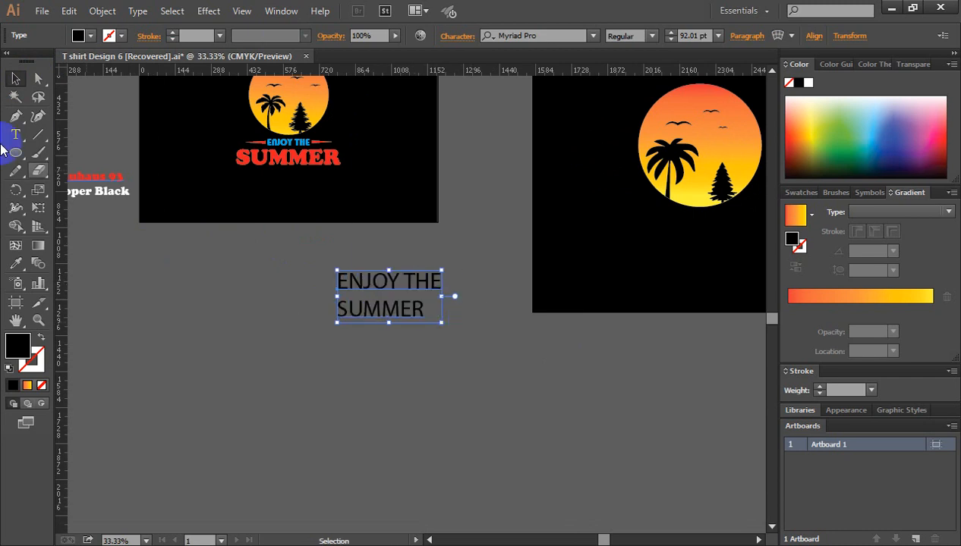
left_click(17, 135)
left_click(451, 295)
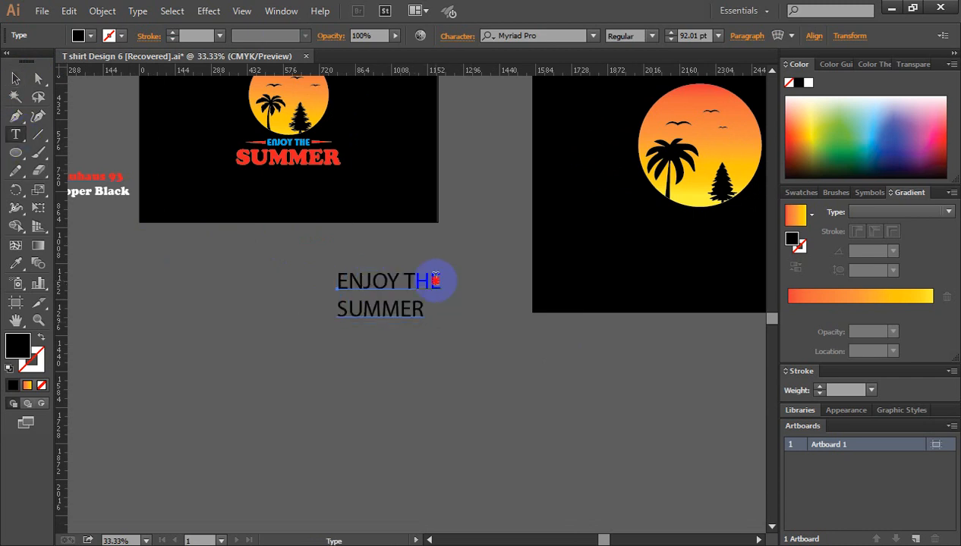
left_click_drag(436, 280, 338, 281)
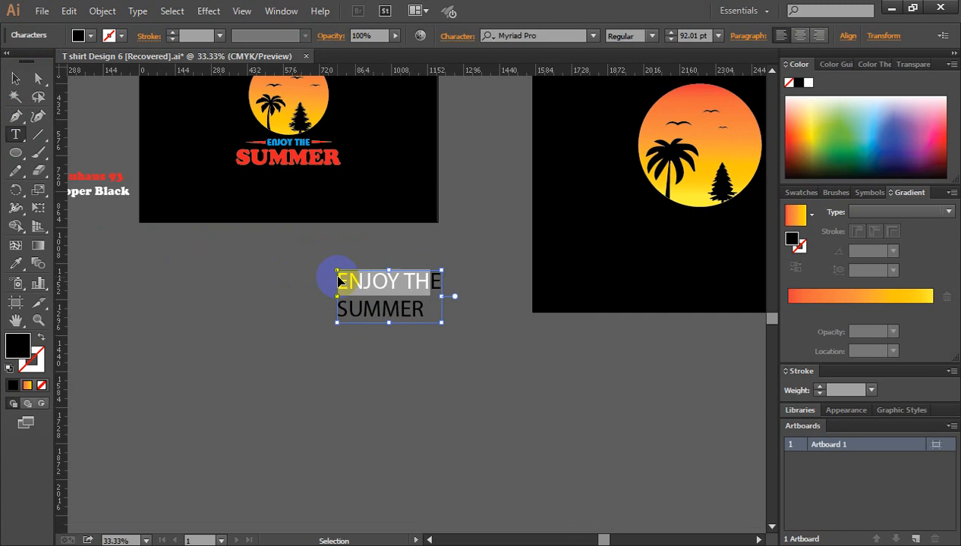
key("BackSpace")
left_click(496, 247)
key("ctrl+z")
key("ctrl+z")
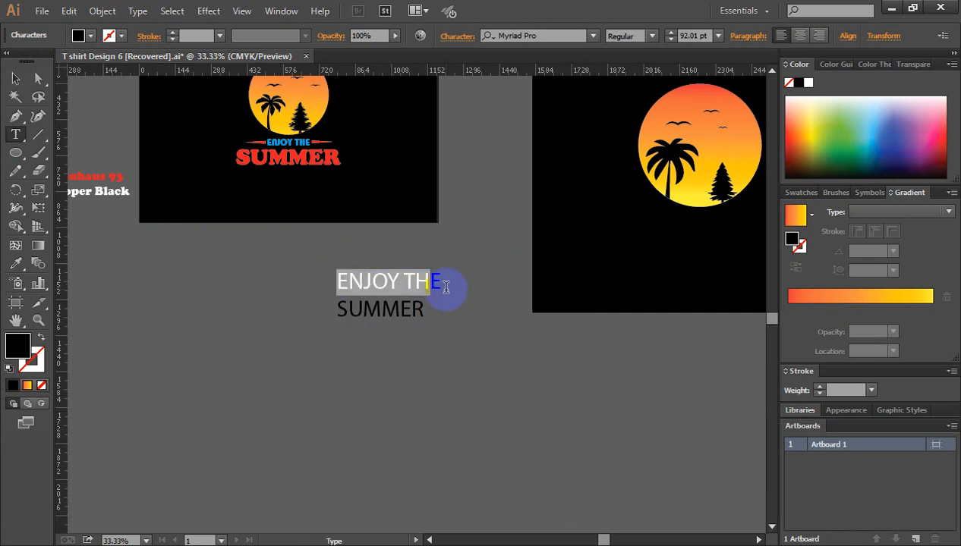
Step: Cut the full ENJOY THE line out of the text and paste it as a separate text object
left_click_drag(449, 279, 322, 275)
key("ctrl+c")
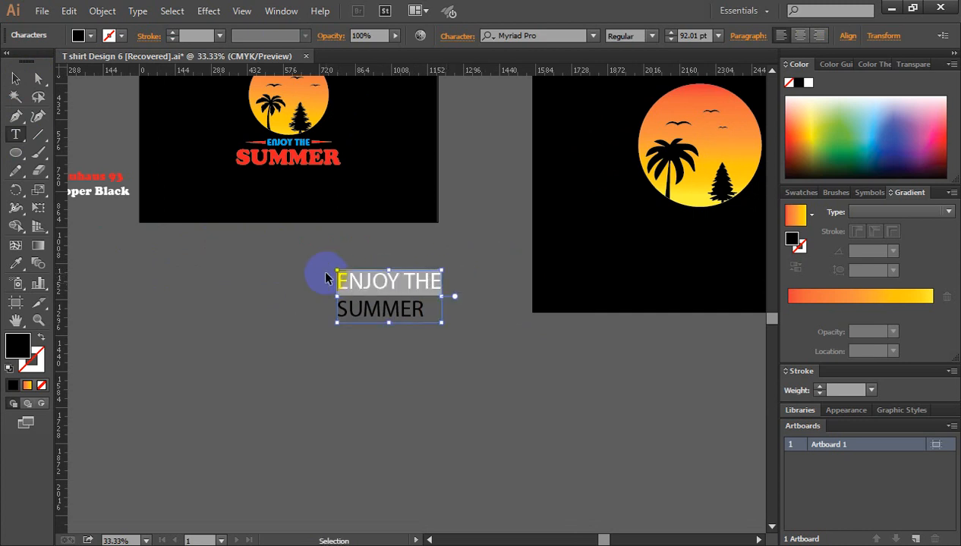
key("BackSpace")
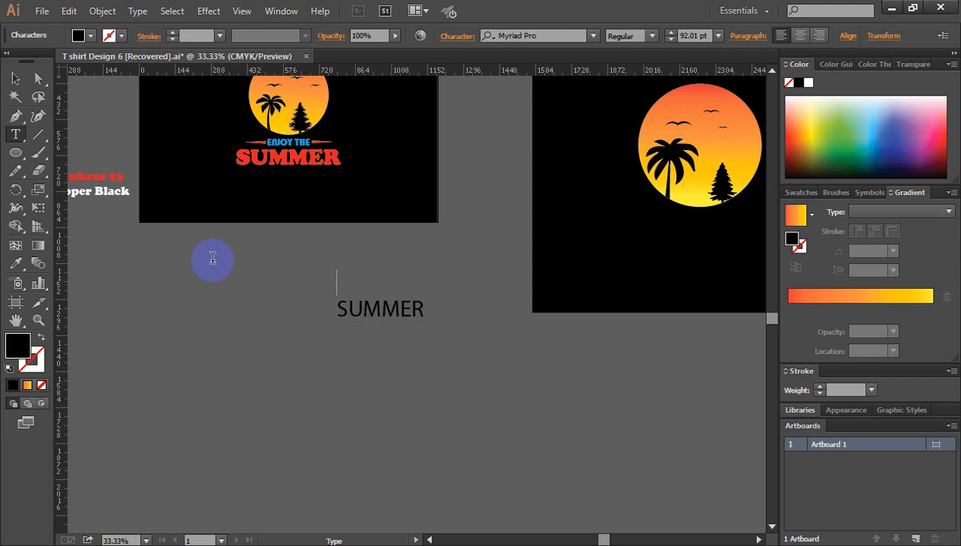
left_click(16, 79)
left_click(190, 310)
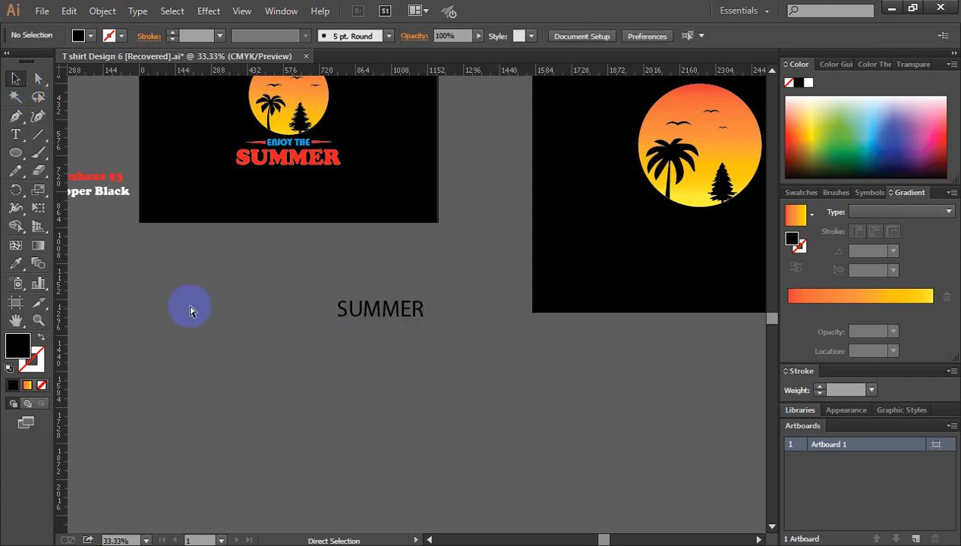
key("ctrl+v")
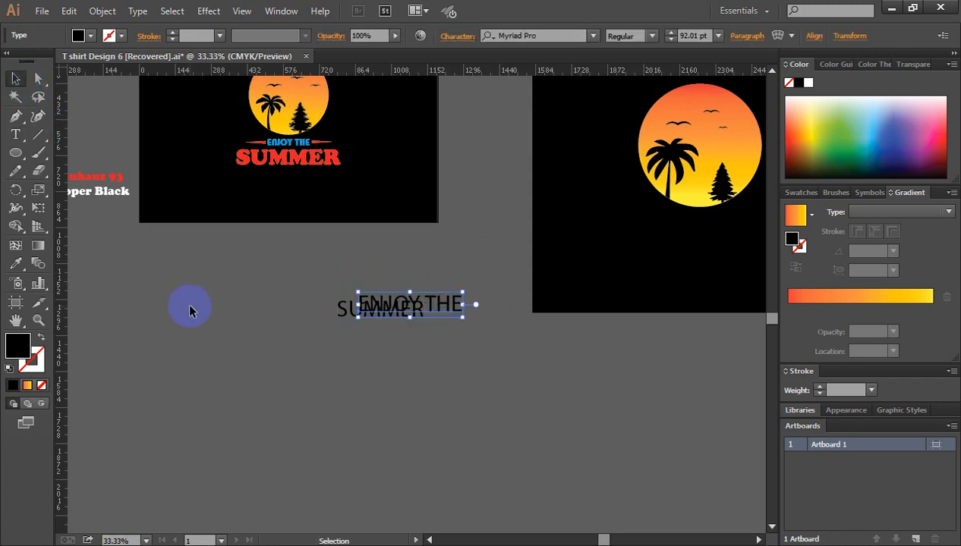
Step: Move ENJOY THE above SUMMER and center SUMMER beneath it with a gap between the two words' lines
left_click(16, 79)
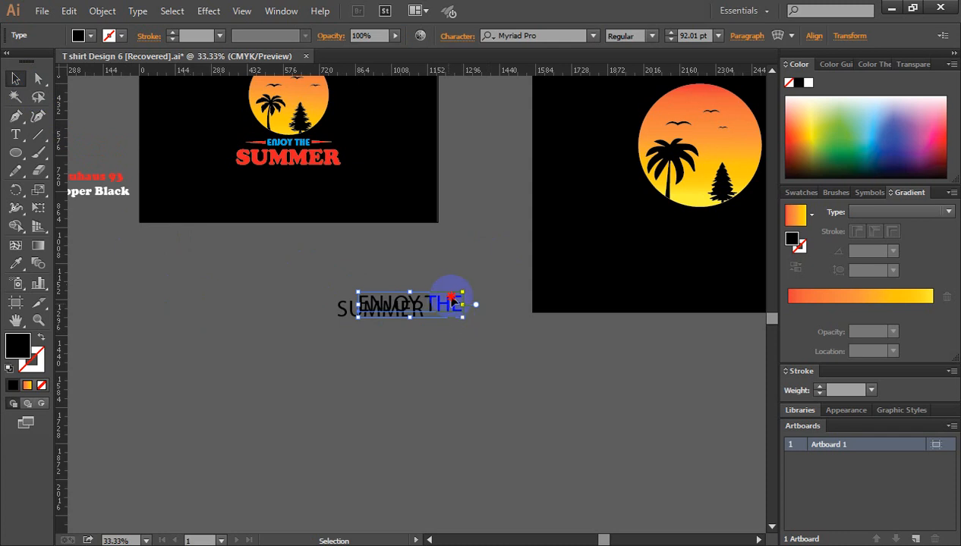
left_click_drag(446, 298, 439, 260)
left_click(496, 337)
left_click_drag(380, 313, 402, 281)
left_click_drag(444, 354, 526, 388)
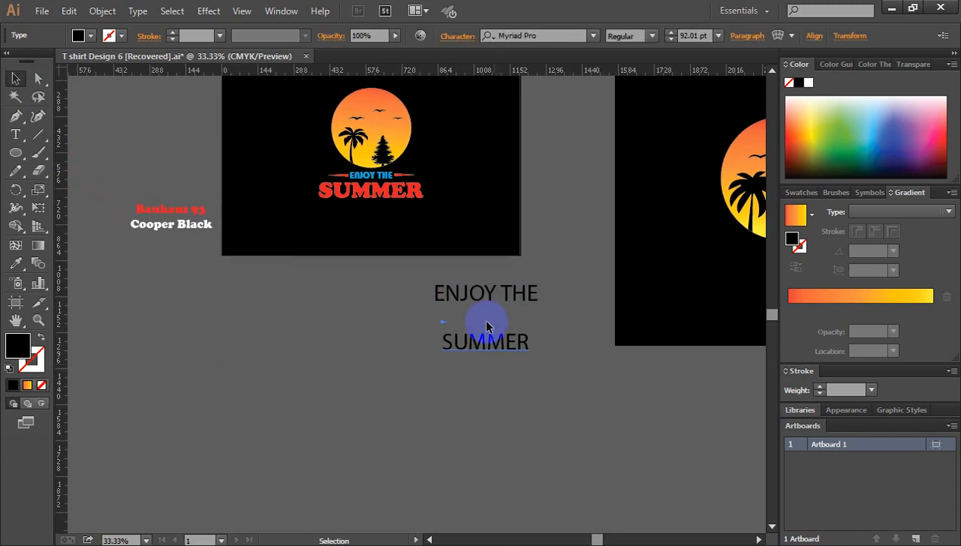
left_click(485, 326)
Step: Set the font of the ENJOY THE text to Bauhaus 93
left_click(513, 300)
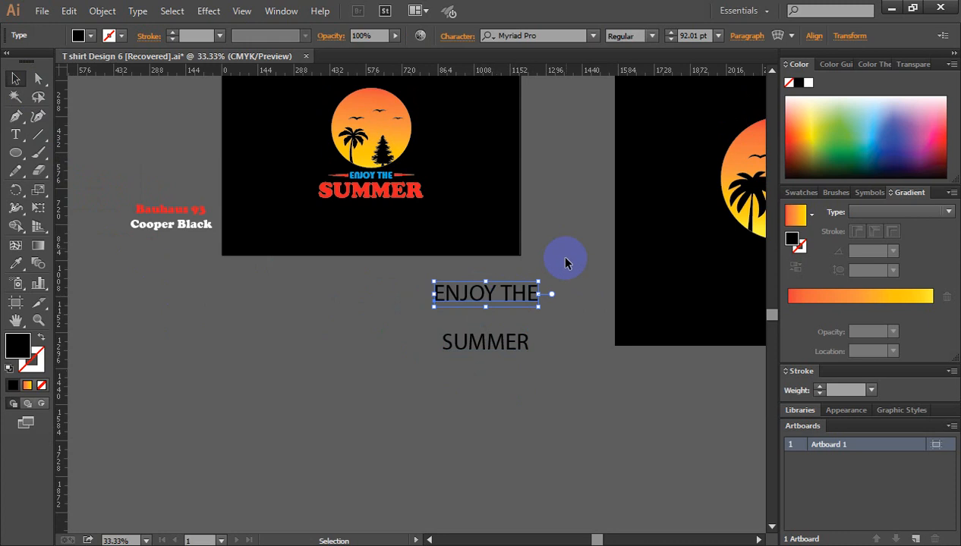
left_click(553, 33)
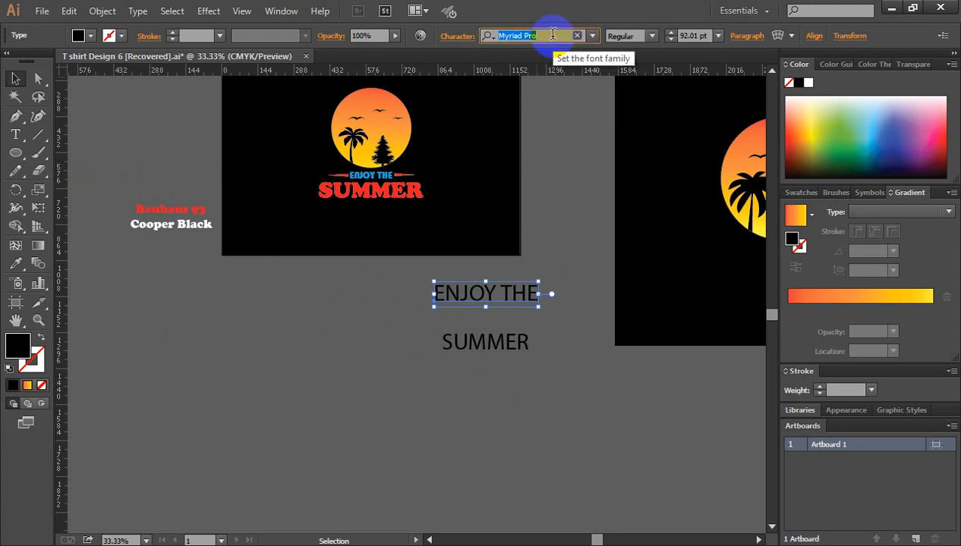
type("Ba")
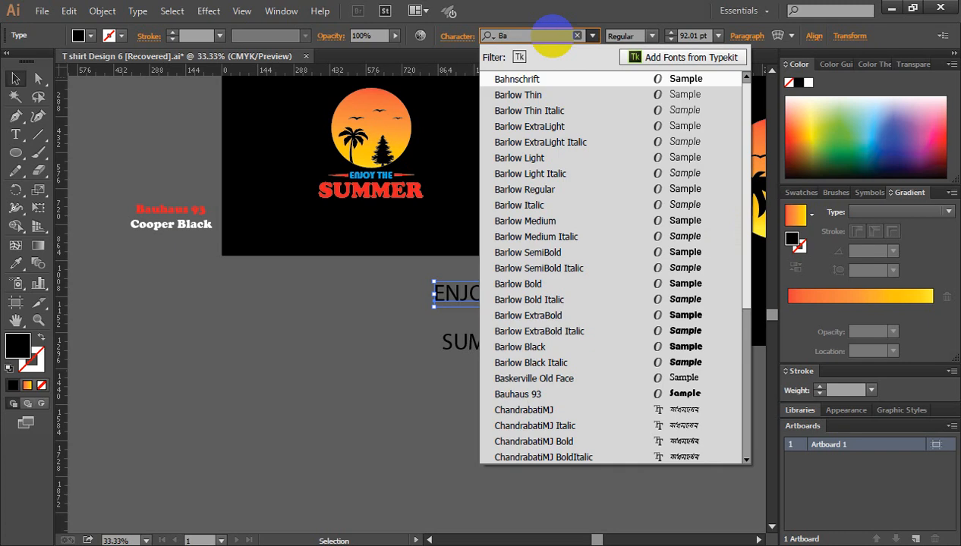
type("u")
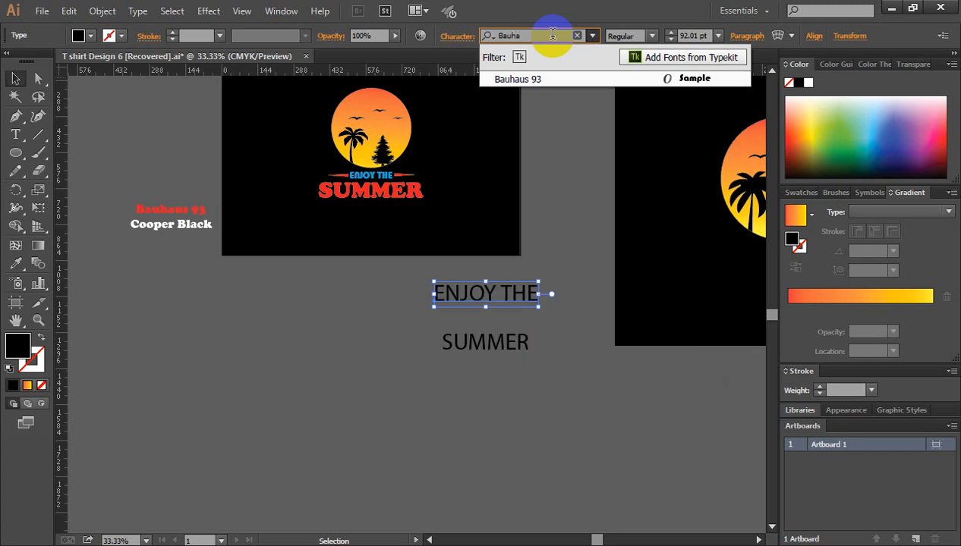
type("ha")
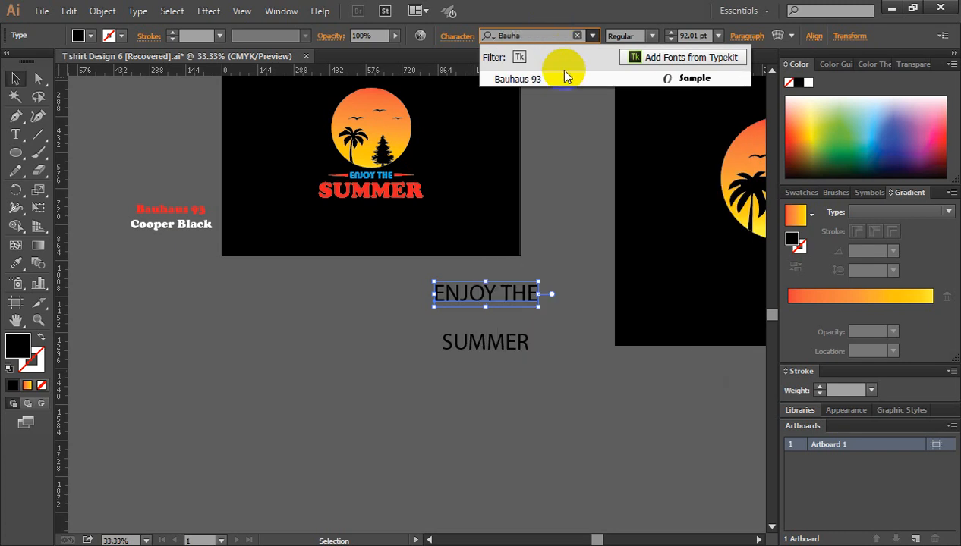
left_click(523, 79)
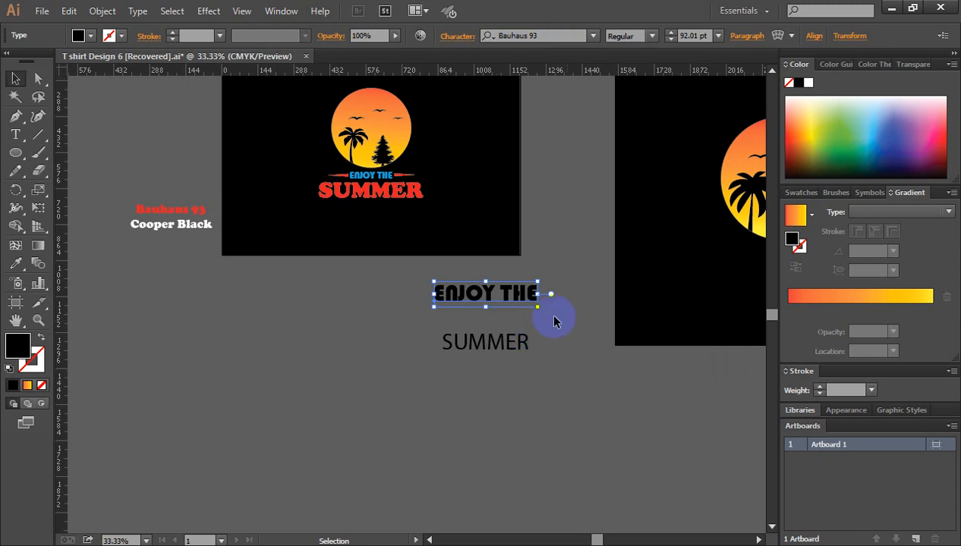
Step: Fill the ENJOY THE text with the light blue swatch
left_click(553, 321)
left_click(519, 296)
left_click(800, 193)
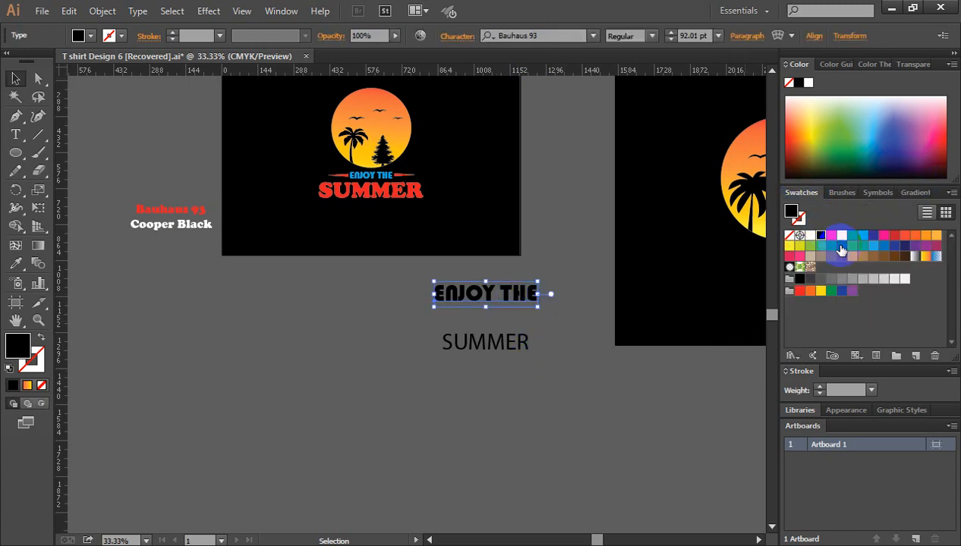
left_click(862, 237)
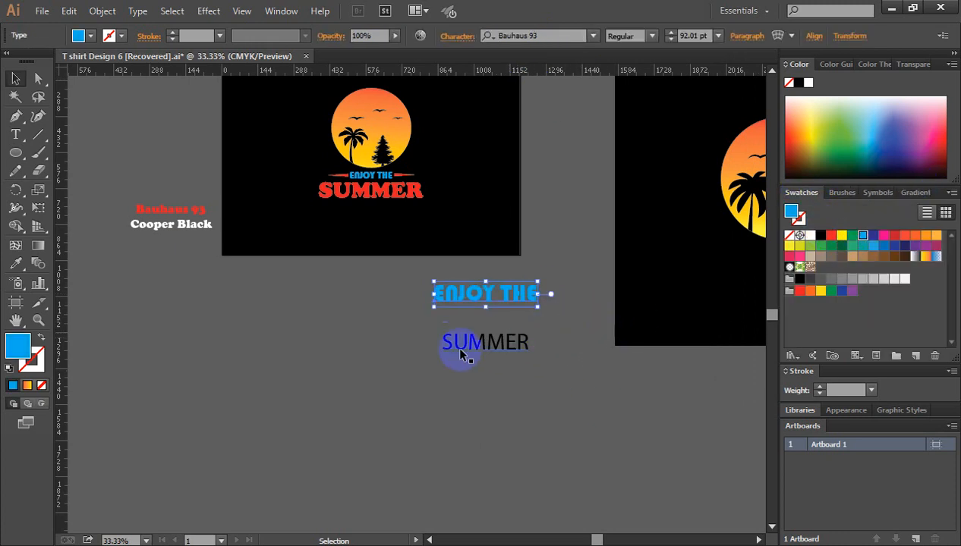
Step: Set the font of the SUMMER text to Cooper Black and clear the selection
left_click(483, 350)
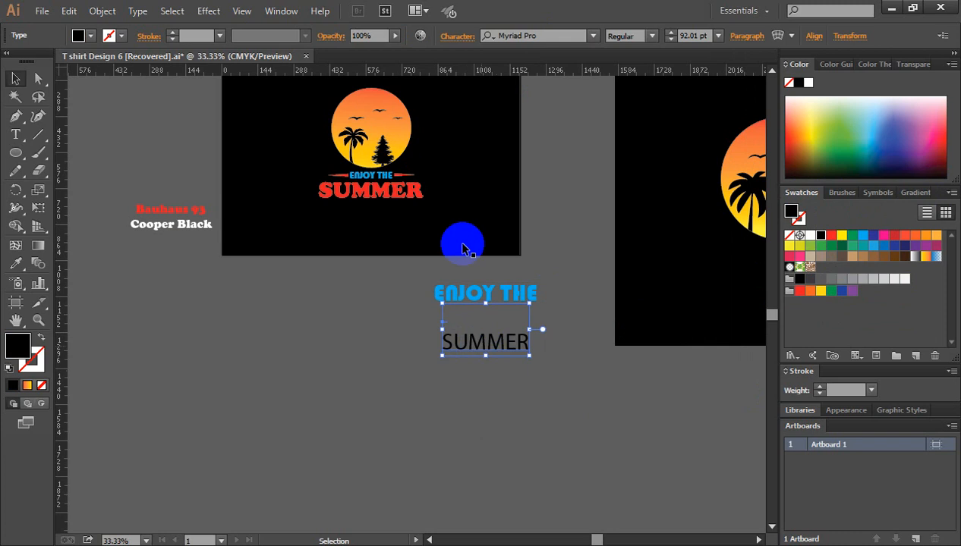
left_click(531, 36)
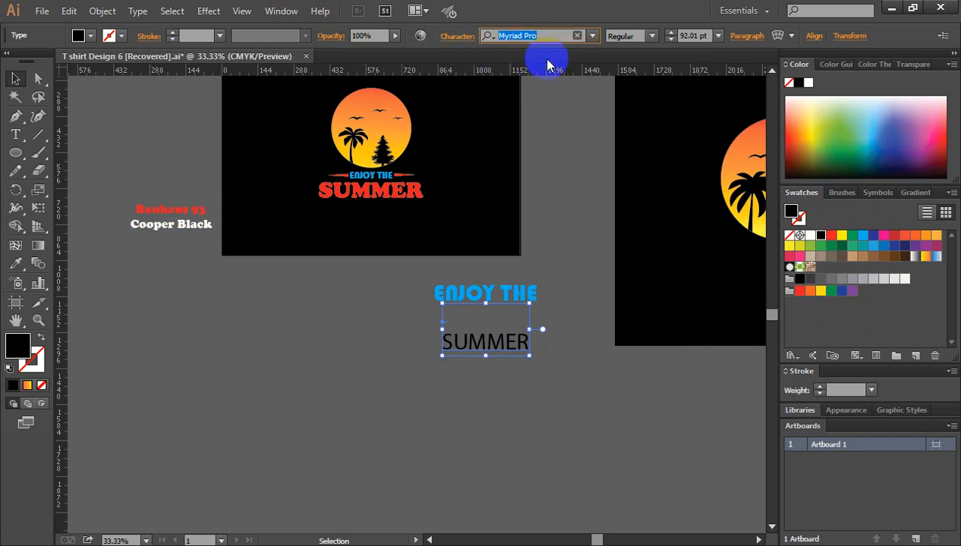
type("comm")
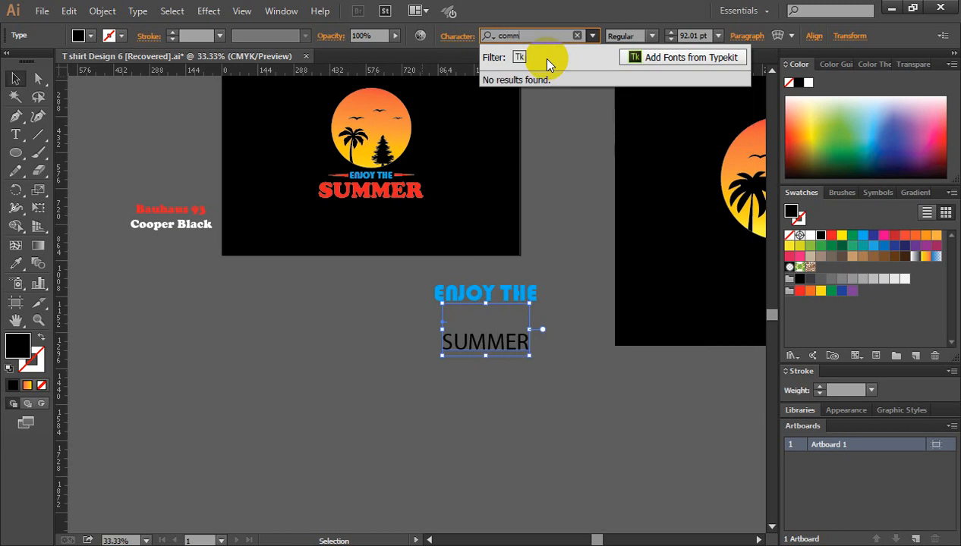
type("er")
key("BackSpace")
key("BackSpace")
key("BackSpace")
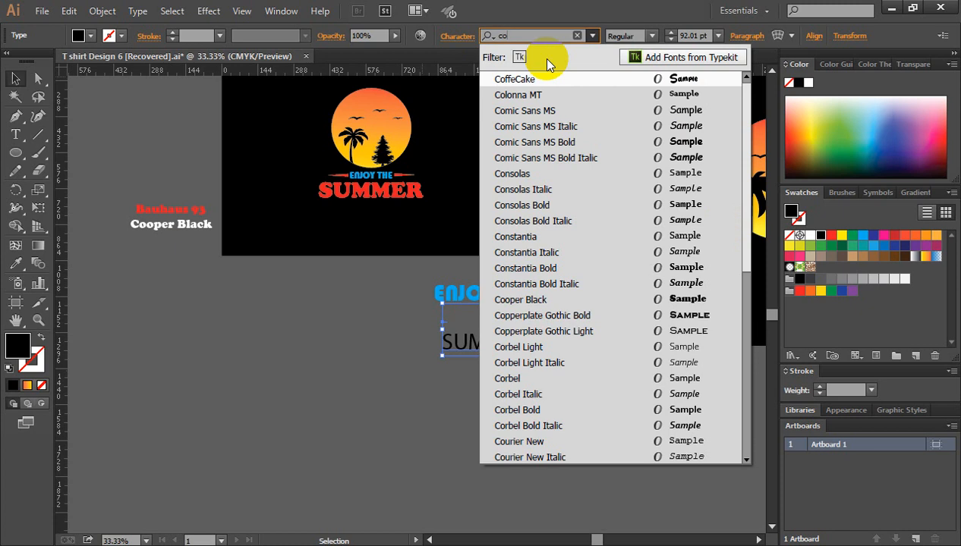
type("op")
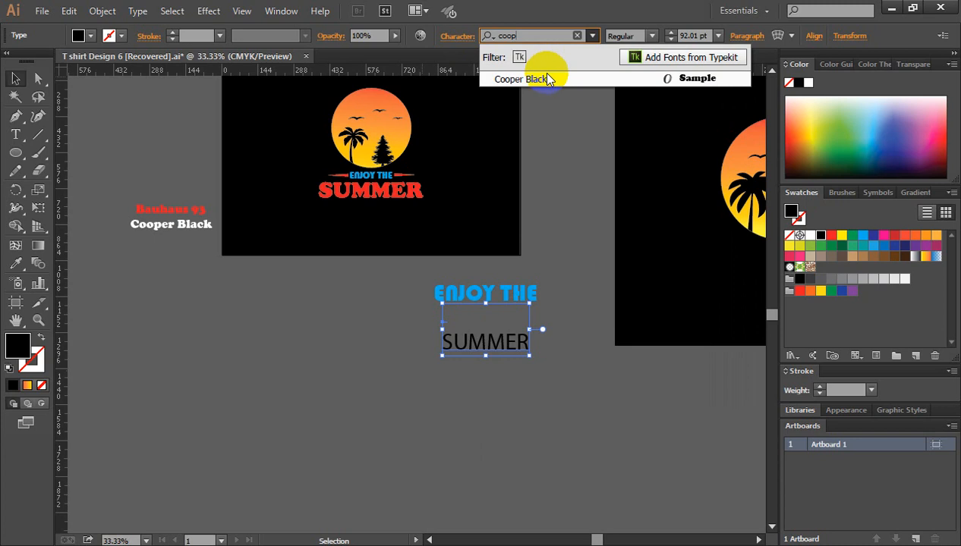
left_click(546, 80)
left_click(584, 354)
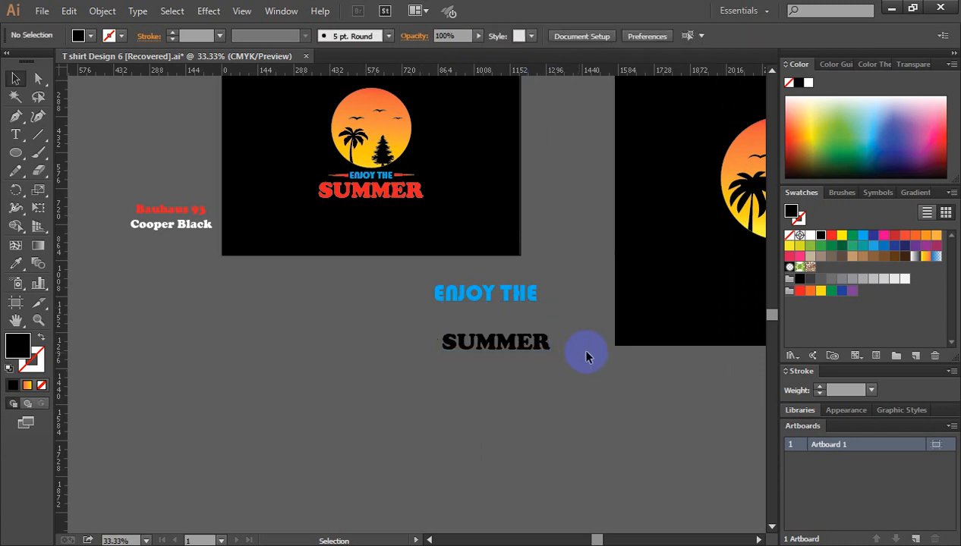
Step: Group the sun with its palm, pine and birds, and place a vertical guide through the sun's center
left_click_drag(513, 311, 412, 278)
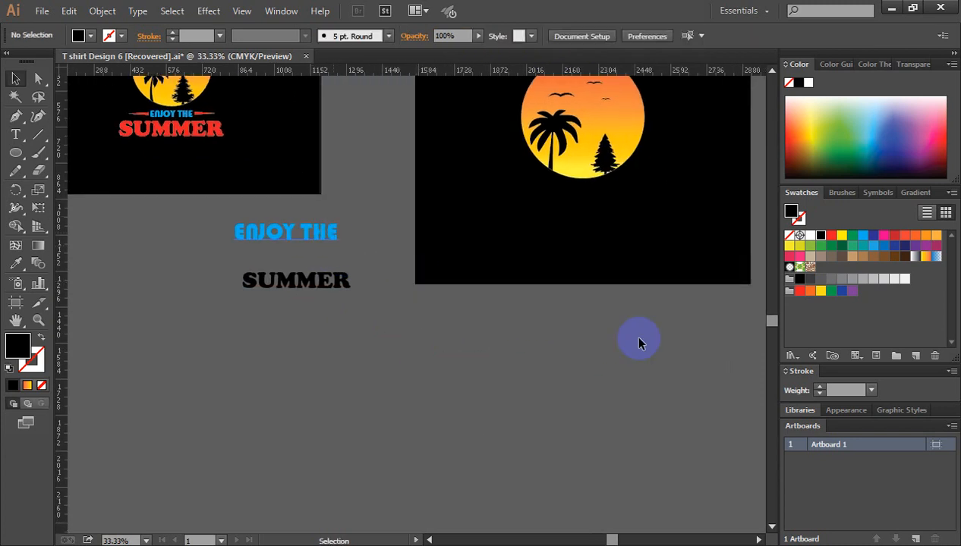
scroll(645, 345, "up", 2)
scroll(515, 137, "up", 1)
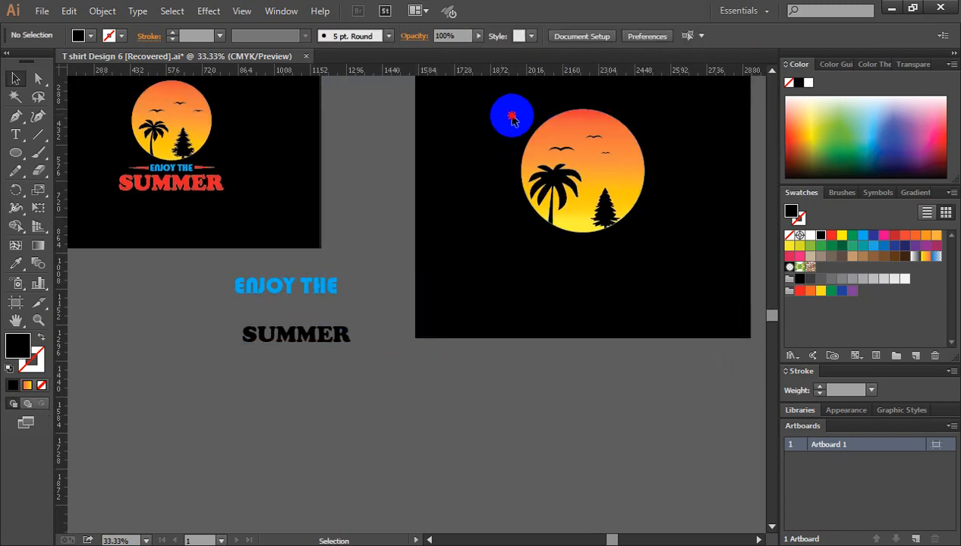
left_click_drag(512, 118, 647, 236)
right_click(584, 142)
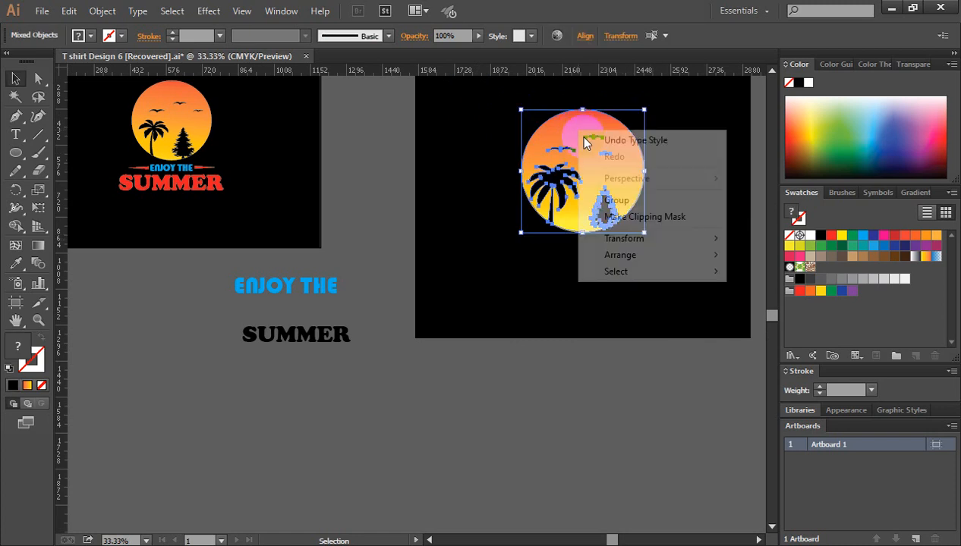
left_click(607, 199)
scroll(458, 197, "up", 1)
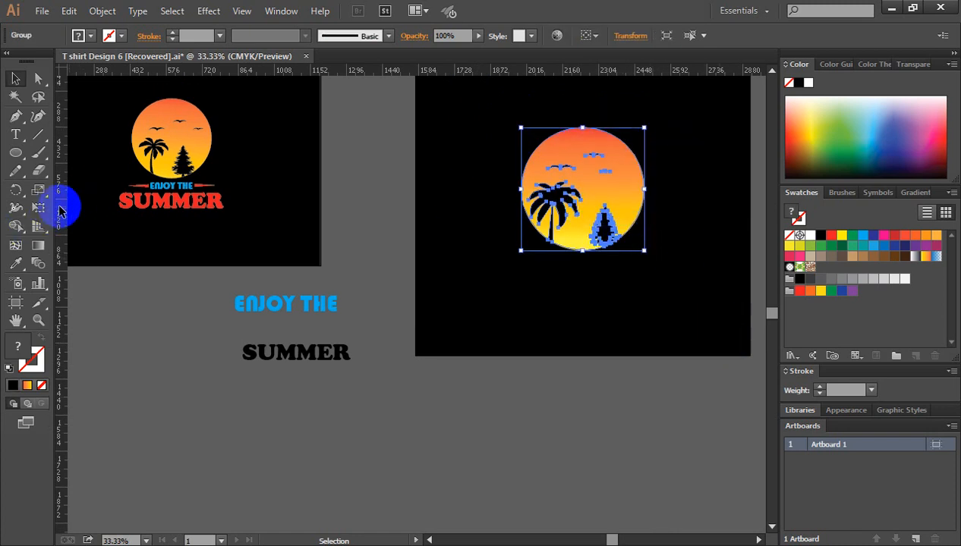
left_click_drag(61, 212, 582, 258)
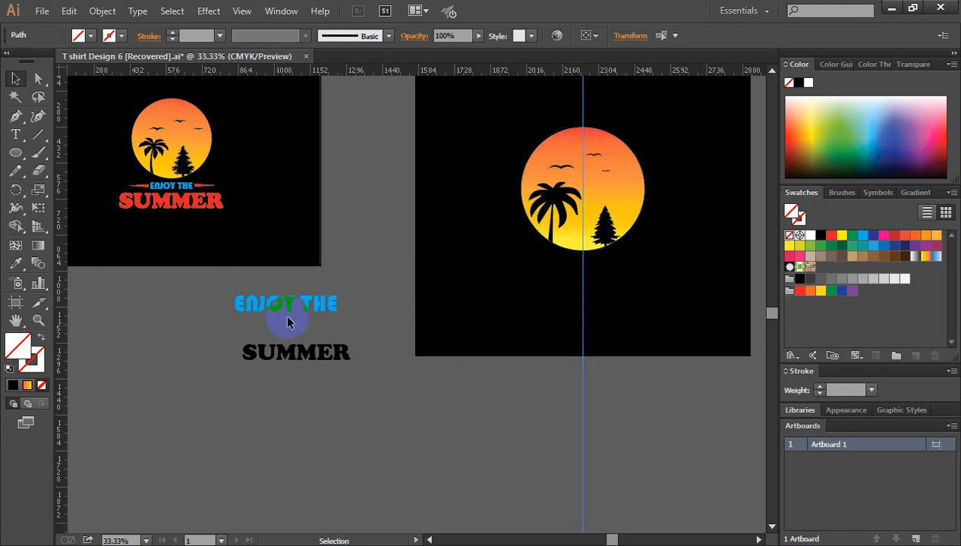
Step: Move ENJOY THE onto the black square just below the sun, center it on the guide and clear the selection
left_click(306, 308)
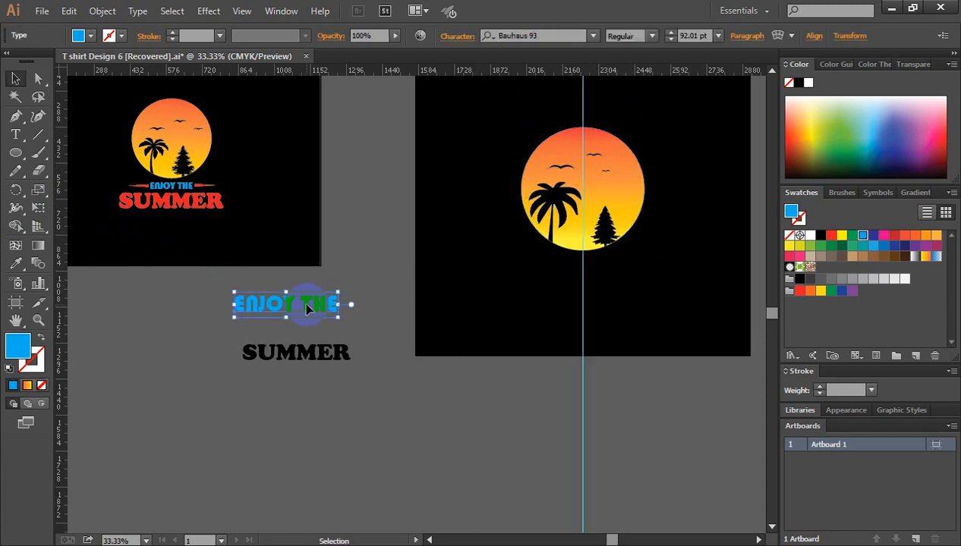
left_click_drag(306, 305, 599, 284)
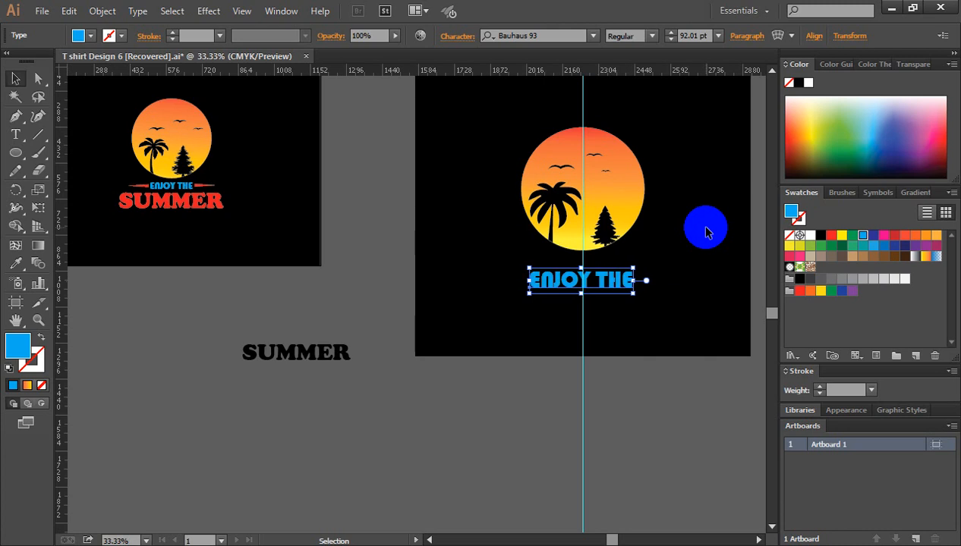
key("Right")
key("Up")
key("Up")
key("Up")
key("Up")
key("Up")
key("Up")
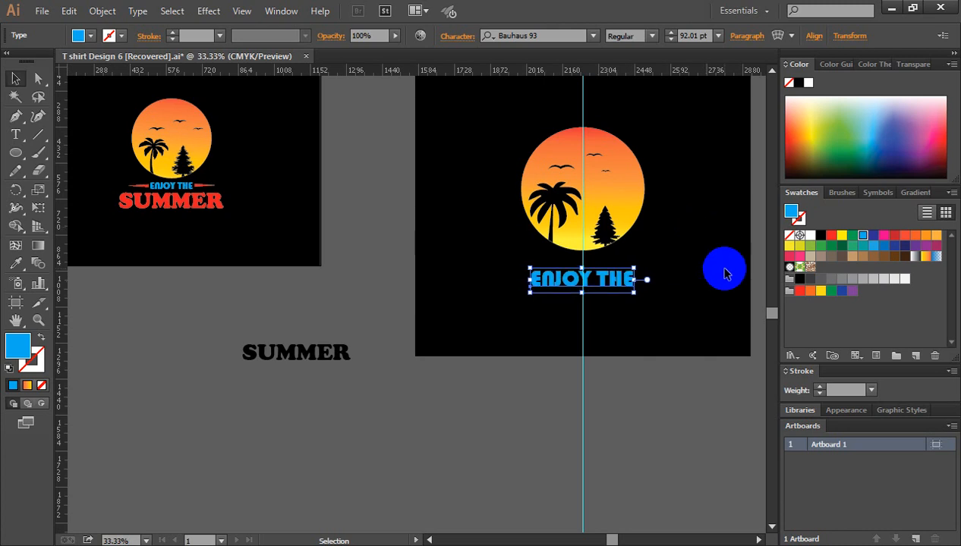
key("Up")
key("Up")
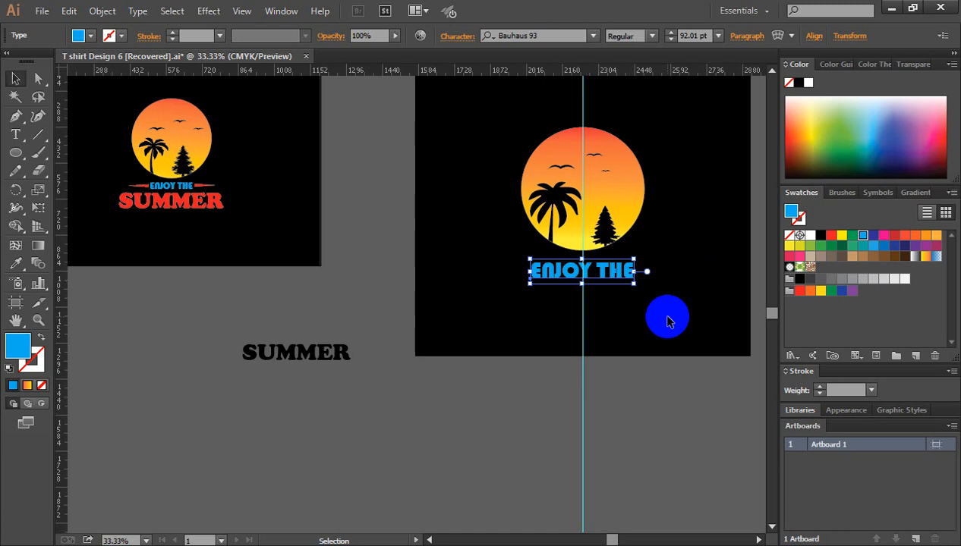
left_click(667, 317)
Step: Fill the SUMMER text with the red swatch and delete the empty line above the word
left_click(300, 361)
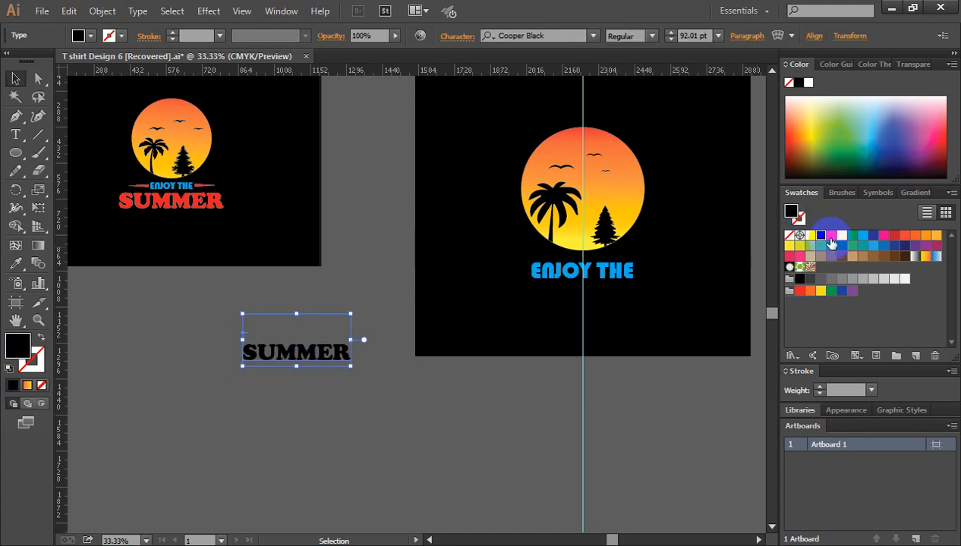
left_click_drag(831, 235, 342, 356)
left_click(14, 134)
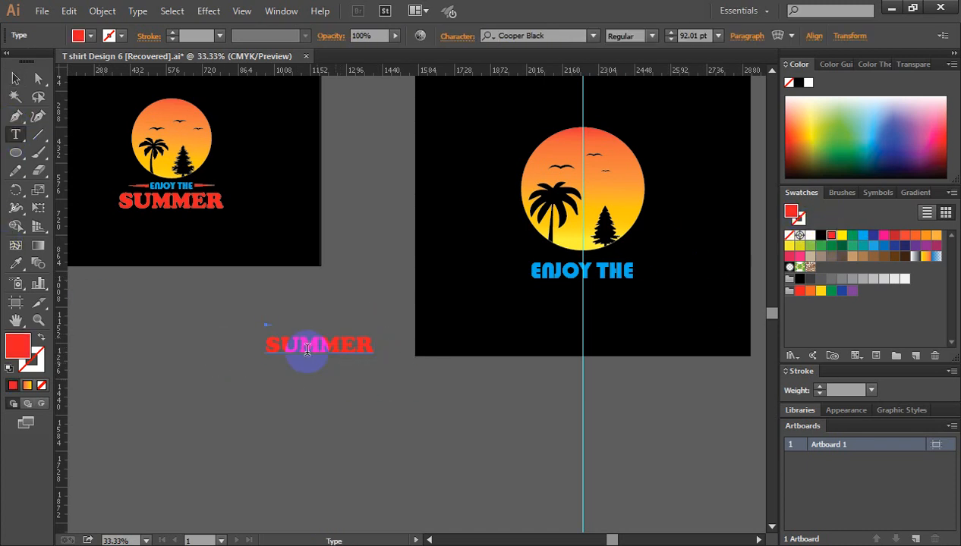
left_click(251, 314)
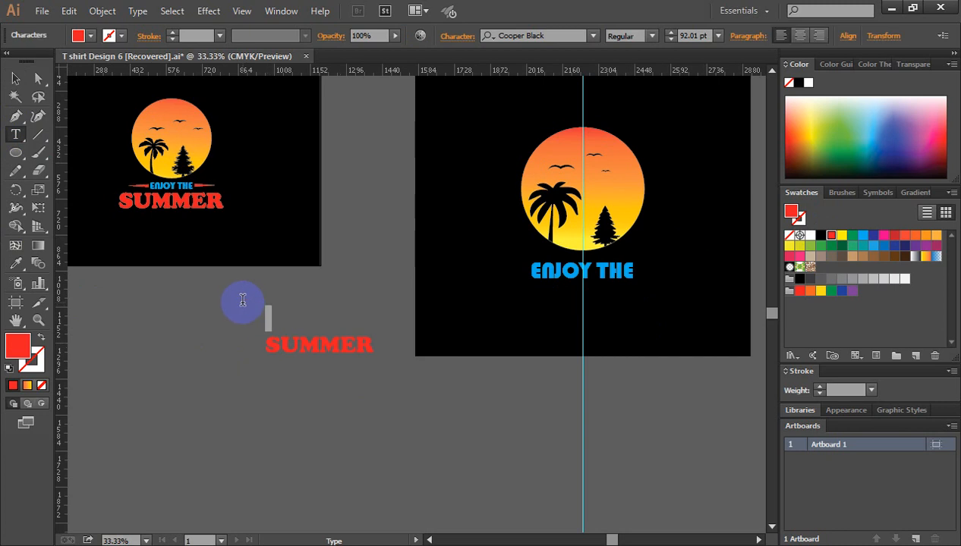
left_click(15, 78)
left_click(277, 327)
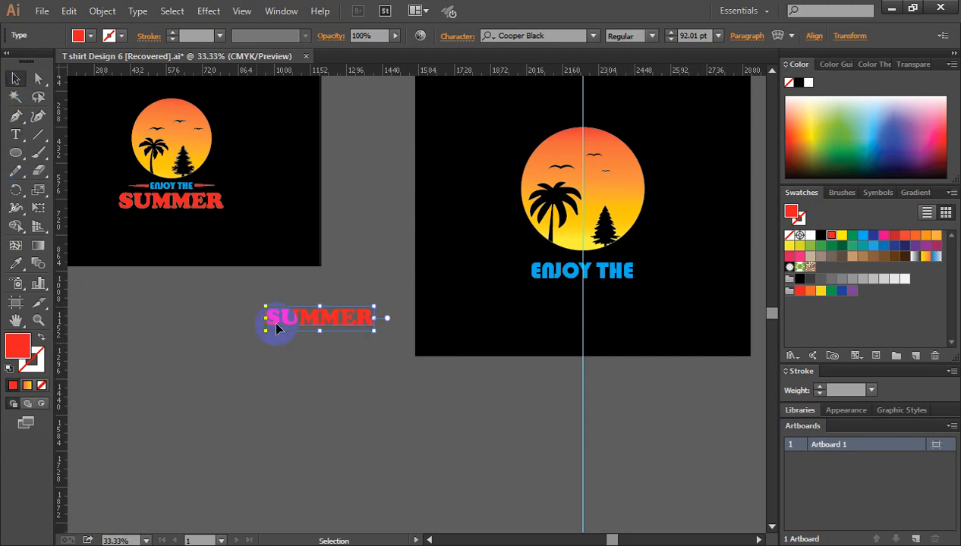
Step: Move SUMMER beneath ENJOY THE on the black square and center it on the guide
left_click_drag(311, 328, 583, 317)
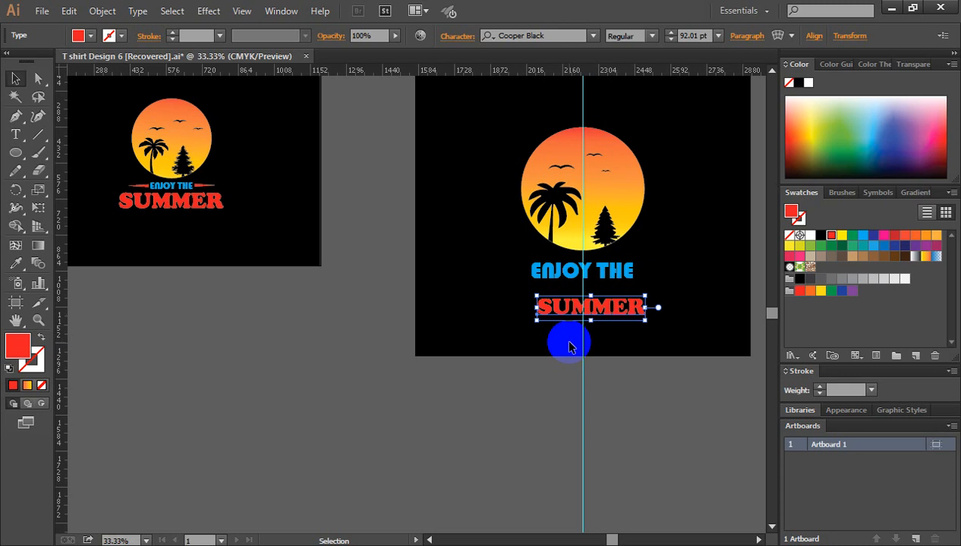
key("Left")
key("Left")
key("Left")
key("Left")
key("Left")
key("Left")
key("Left")
key("Left")
key("Left")
key("Left")
key("Left")
key("Left")
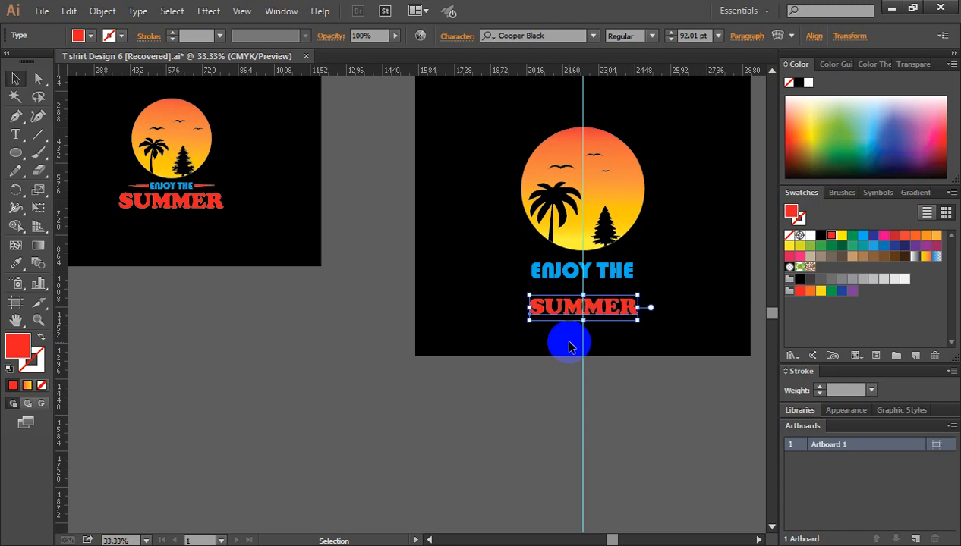
key("Up")
key("Up")
key("Up")
key("Up")
key("Up")
key("Up")
key("Up")
key("Up")
key("Up")
key("Up")
key("Up")
key("Up")
Step: Enlarge SUMMER from its center to about 150 pt, nudge it up closer to ENJOY THE and clear the selection
left_click_drag(644, 320, 676, 347)
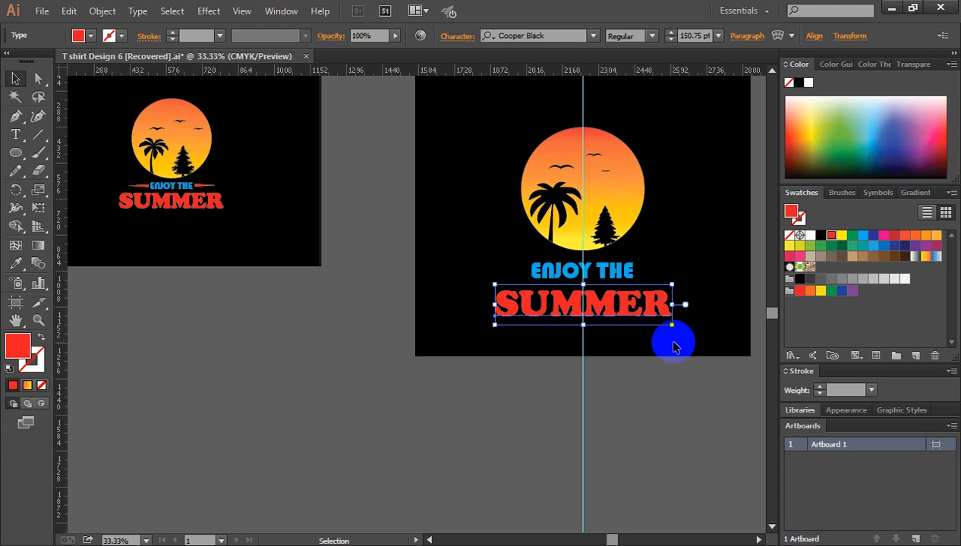
key("Up")
key("Up")
key("Up")
key("Up")
key("Up")
left_click(349, 328)
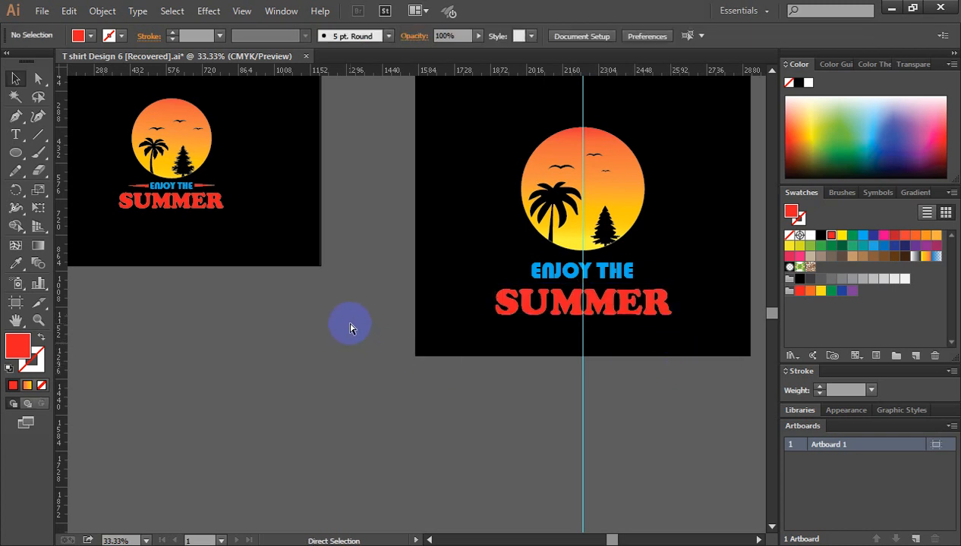
Step: Delete the vertical guide running through the design
key("ctrl+minus")
left_click_drag(652, 396, 652, 397)
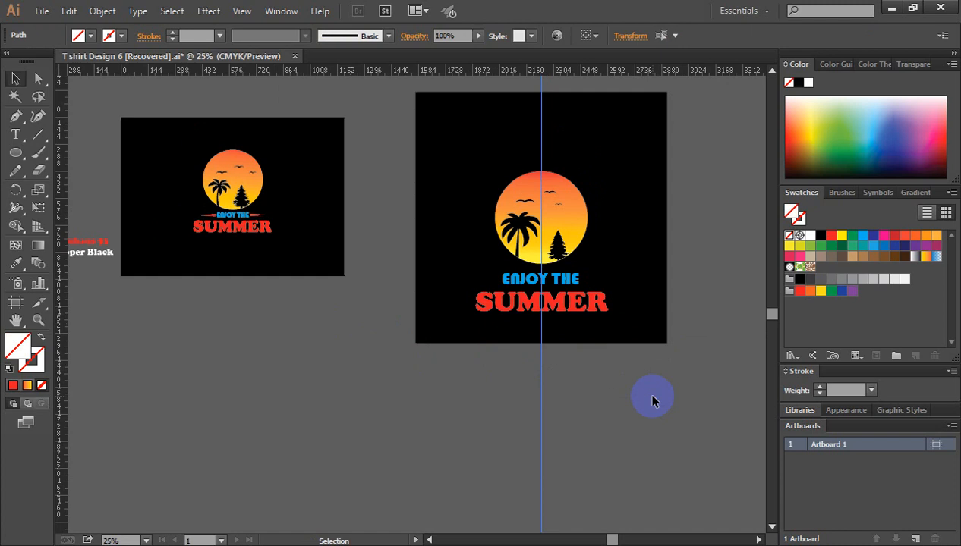
key("Delete")
Step: Move the sun artwork and both text lines together up toward the middle of the black square, and clear the selection
key("ctrl+space")
left_click(548, 269)
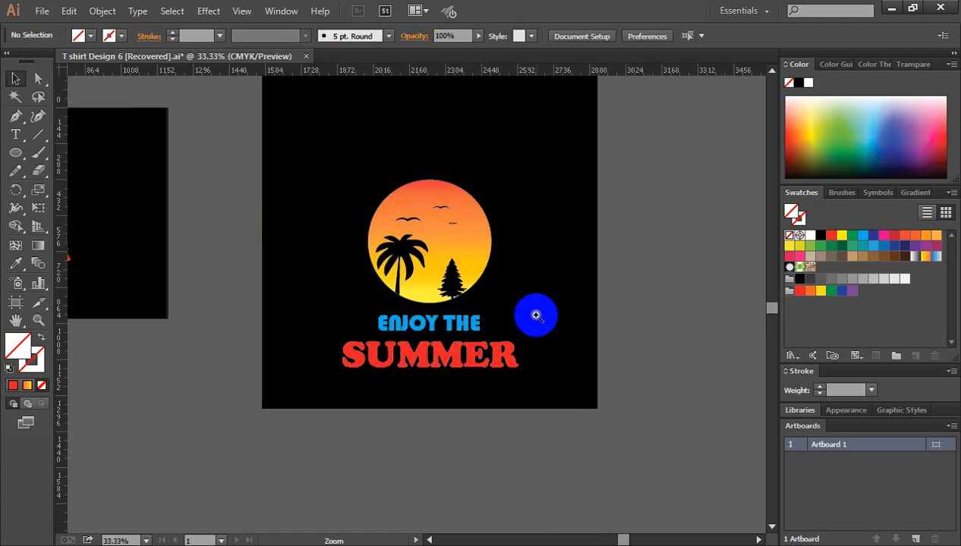
left_click_drag(534, 315, 597, 264)
key("ctrl+minus")
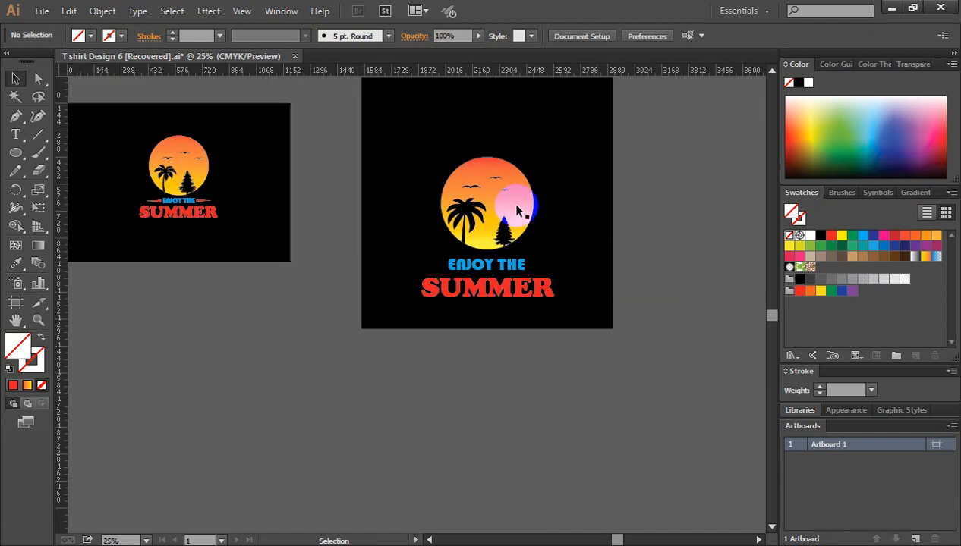
left_click_drag(403, 118, 537, 278)
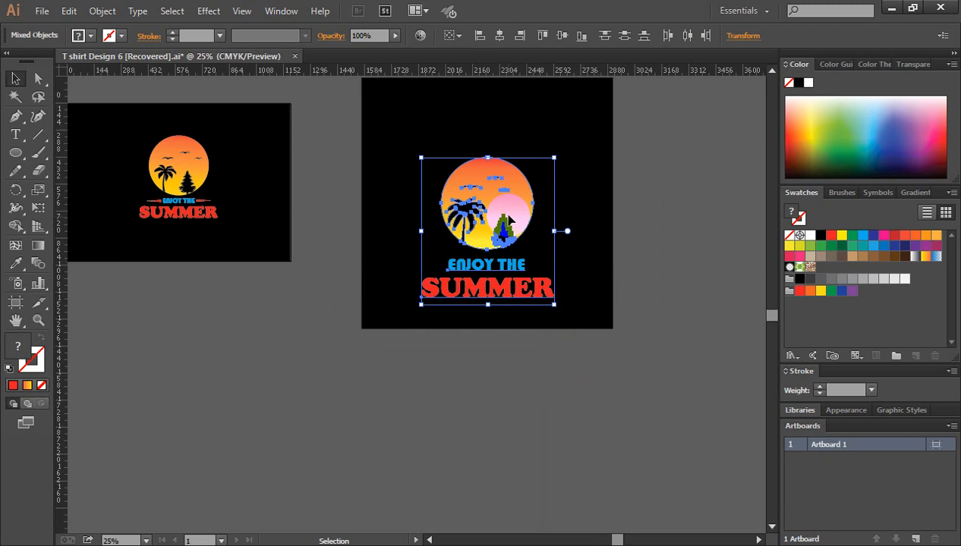
left_click_drag(505, 202, 509, 156)
left_click(651, 189)
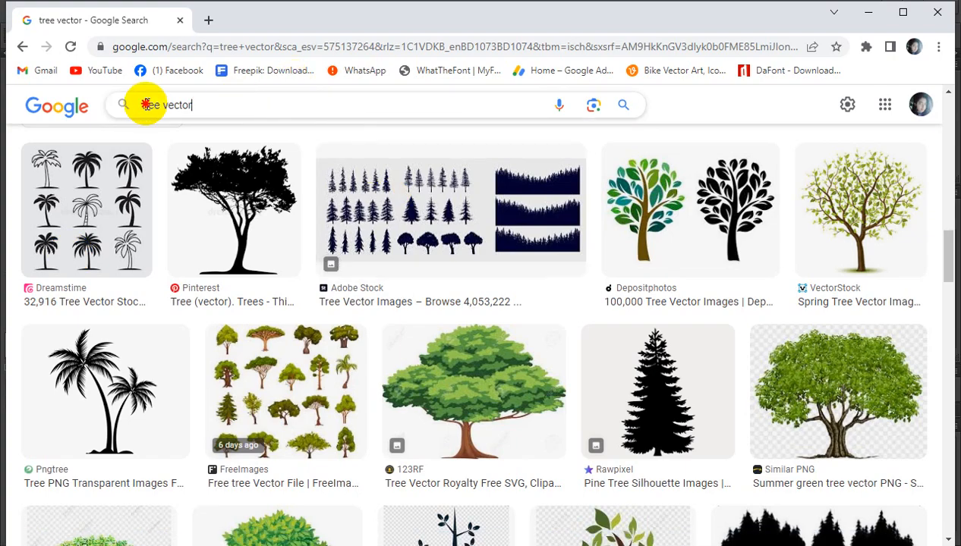
Step: Switch to the browser, search Google Images for "t shirt" and look through the results for a blank shirt
triple_click(143, 104)
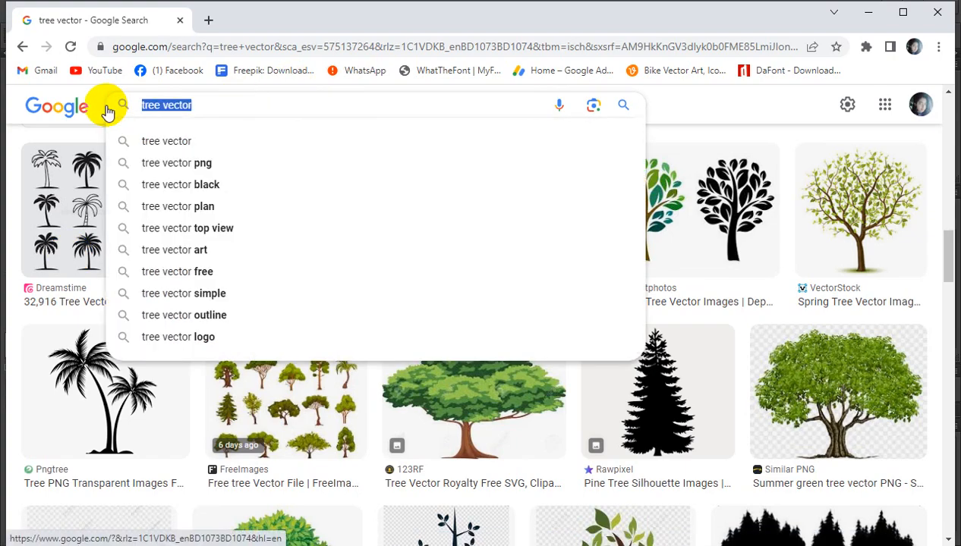
type("t")
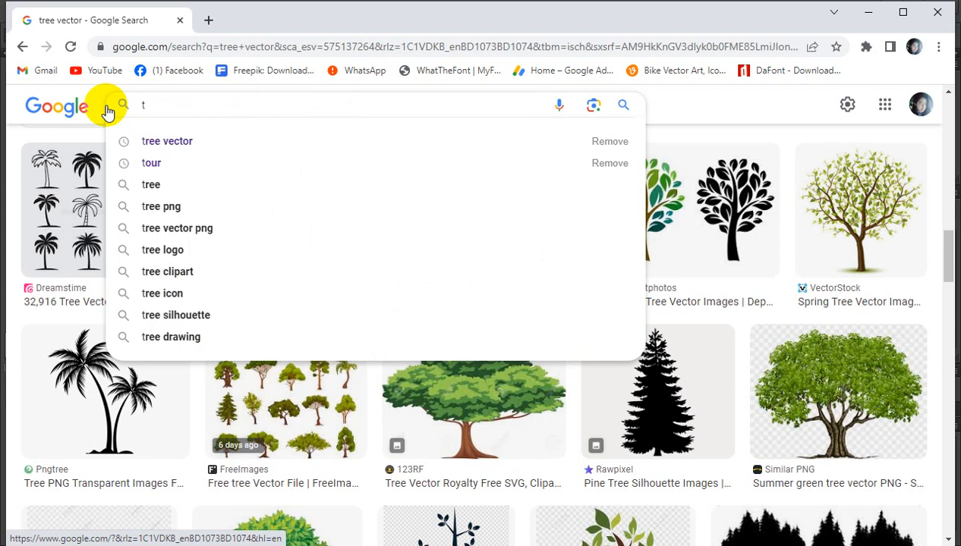
type(" shirt")
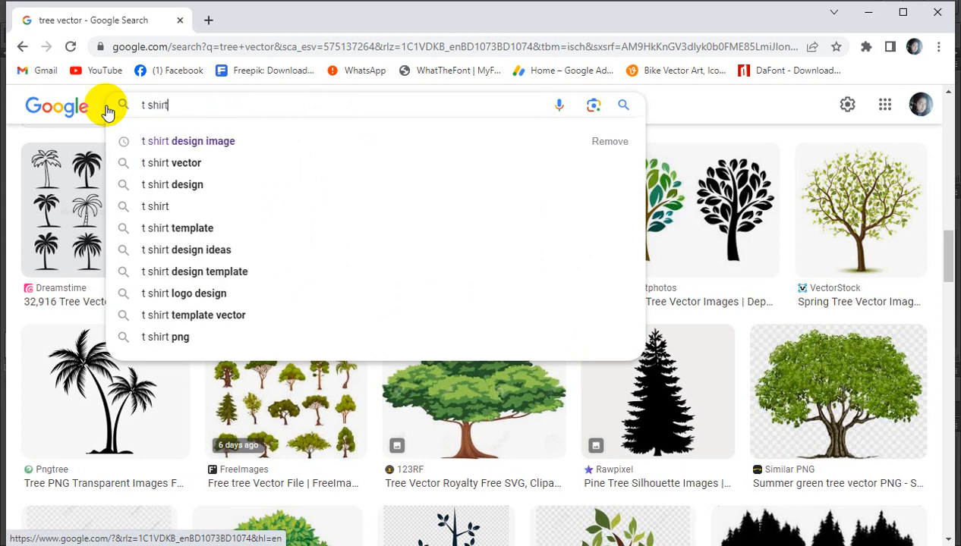
key("Return")
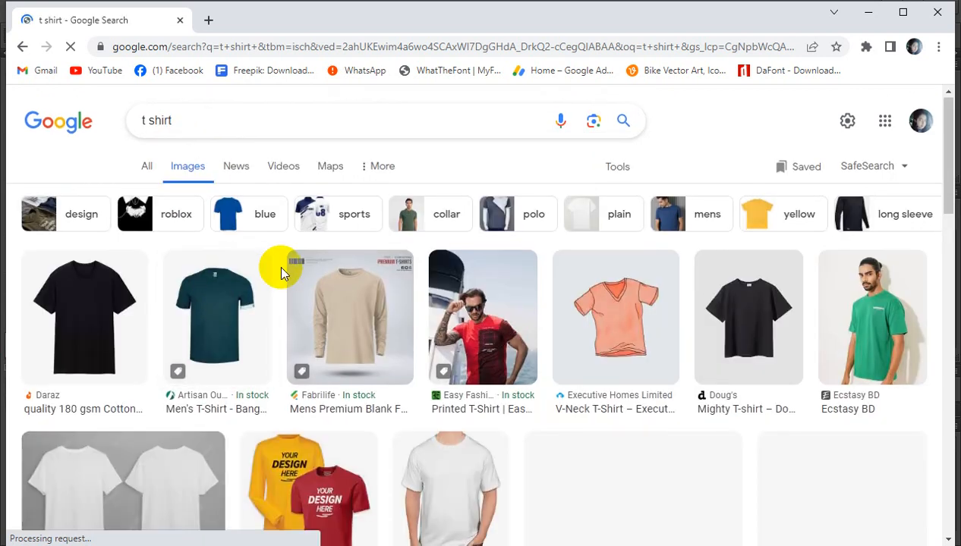
scroll(277, 264, "down", 2)
scroll(266, 284, "down", 1)
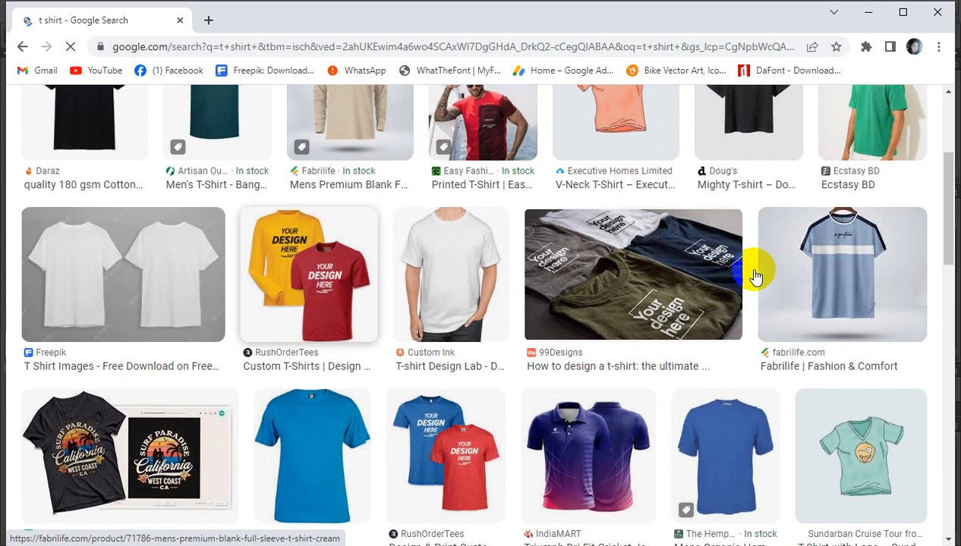
scroll(183, 307, "down", 2)
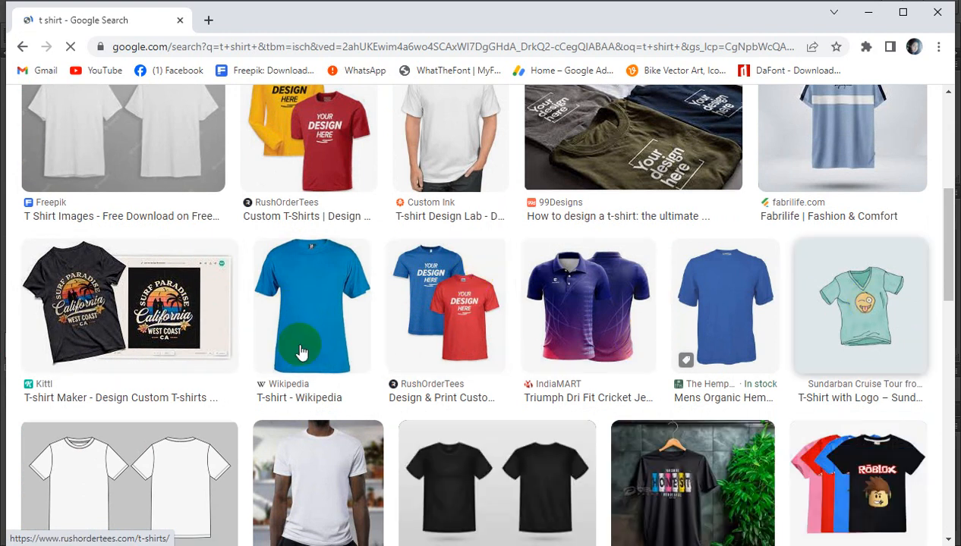
scroll(301, 349, "down", 2)
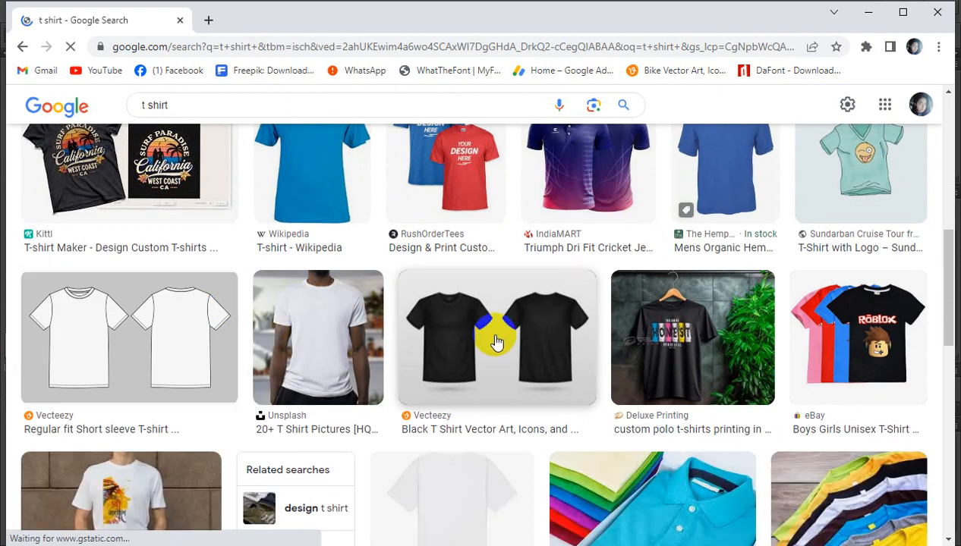
scroll(524, 319, "down", 1)
scroll(546, 311, "up", 2)
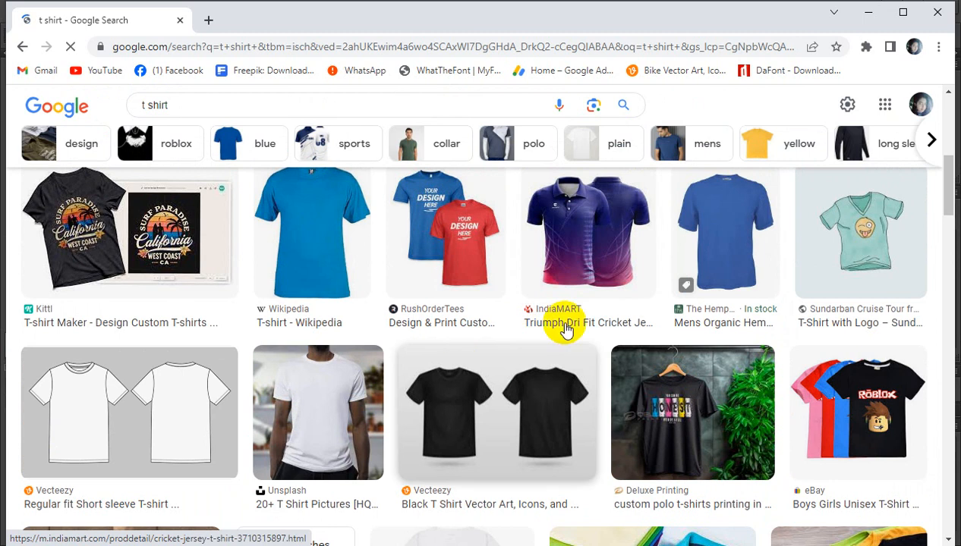
scroll(546, 338, "down", 2)
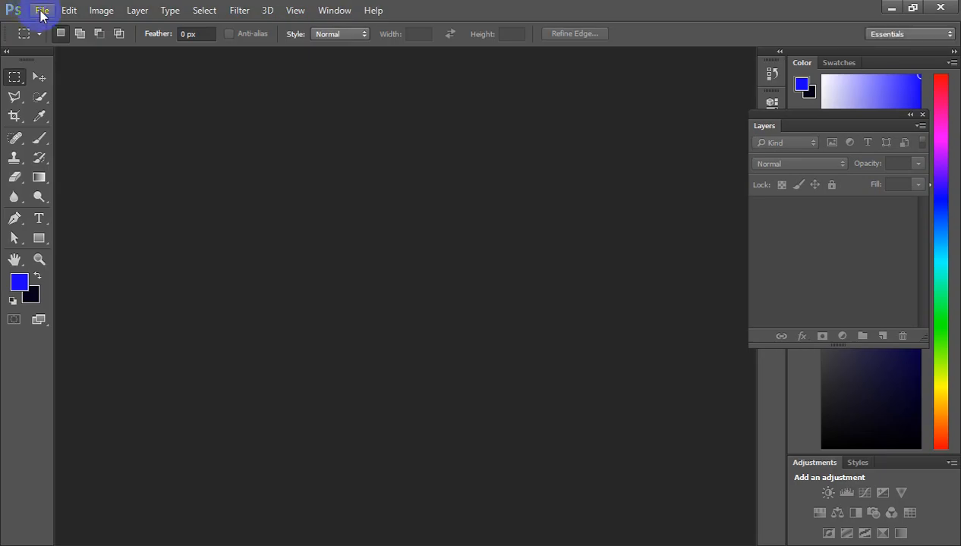
Step: Switch to Photoshop and open the Tshart File PSD from the Desktop folder
left_click(42, 11)
left_click(67, 42)
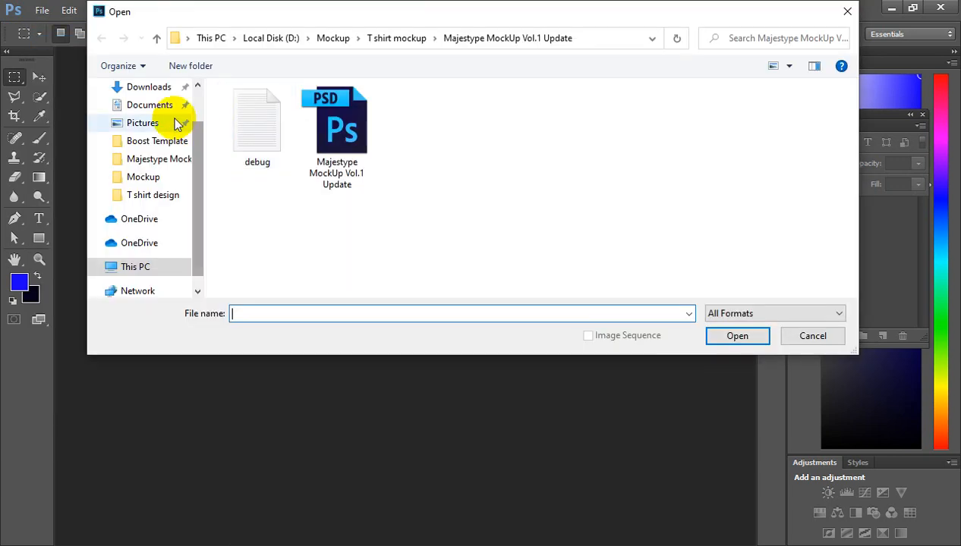
scroll(176, 123, "up", 2)
left_click(142, 118)
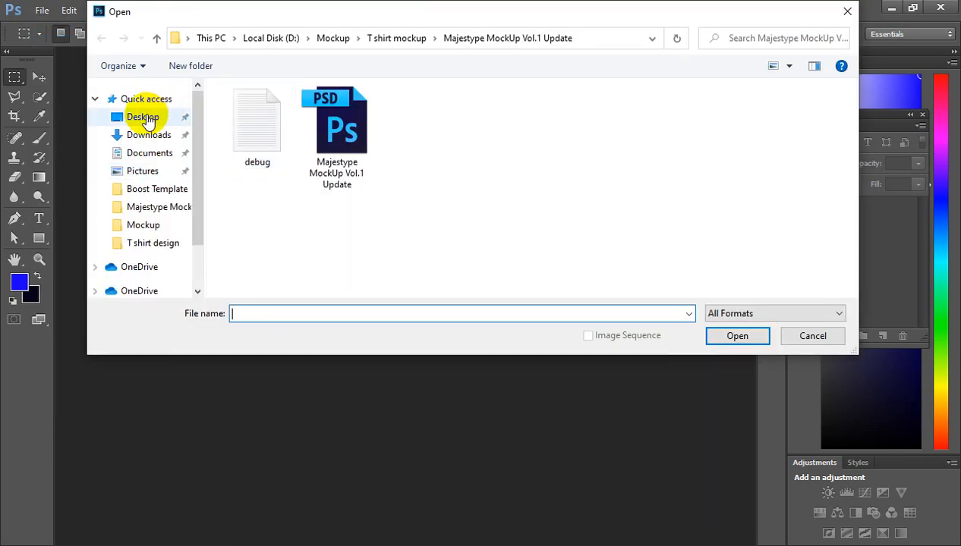
scroll(621, 227, "down", 1)
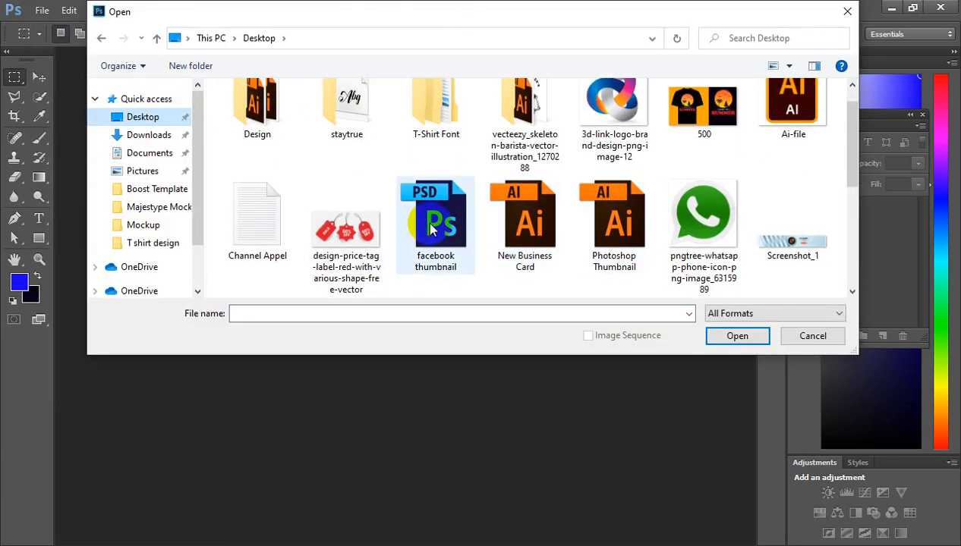
scroll(704, 240, "down", 4)
scroll(623, 241, "down", 3)
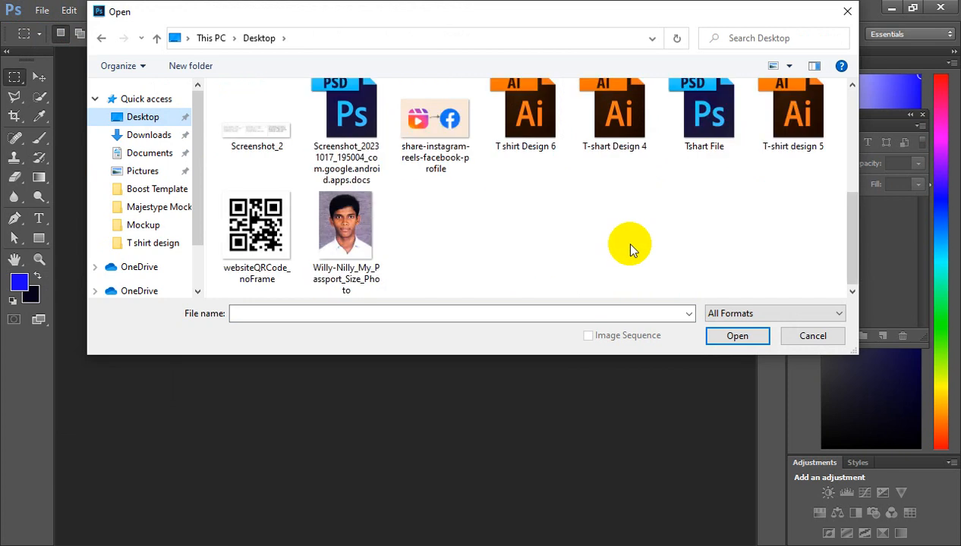
left_click(703, 118)
left_click(737, 336)
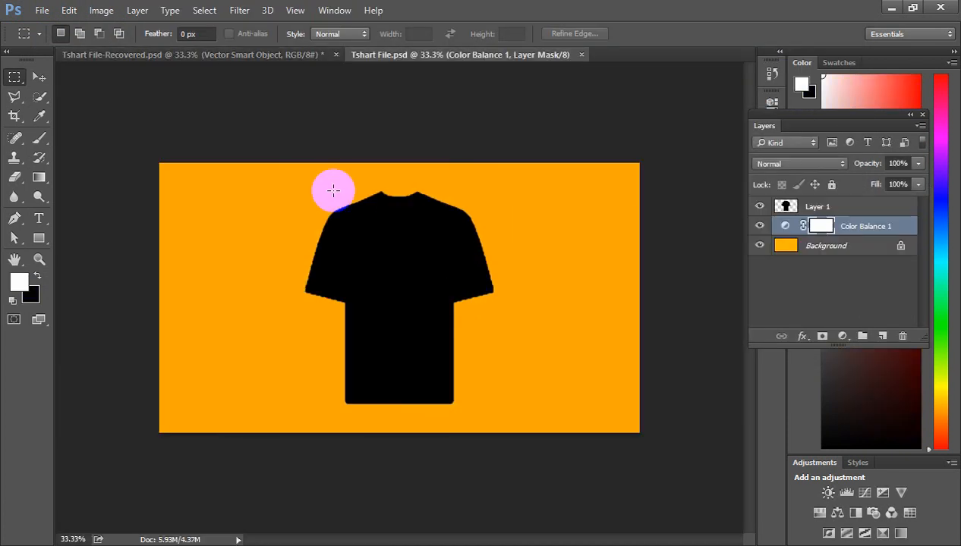
Step: Enlarge the black T-shirt layer from its center to about 122% and apply the transformation
left_click(40, 77)
left_click(429, 345)
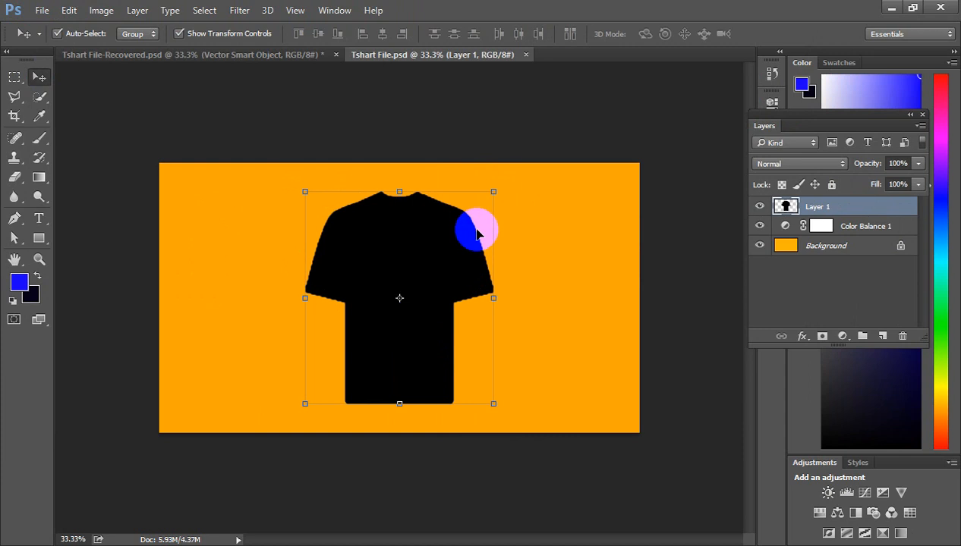
left_click_drag(494, 194, 519, 172)
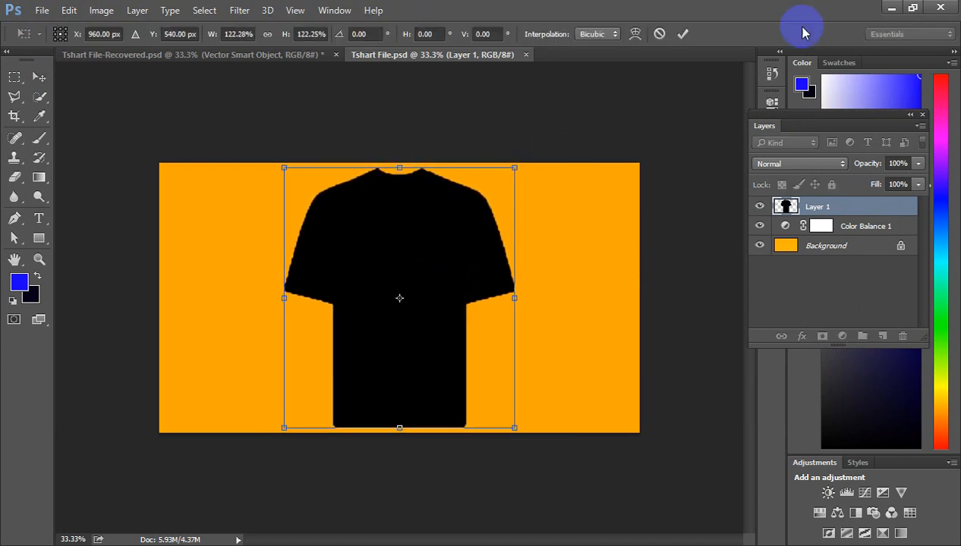
left_click(683, 35)
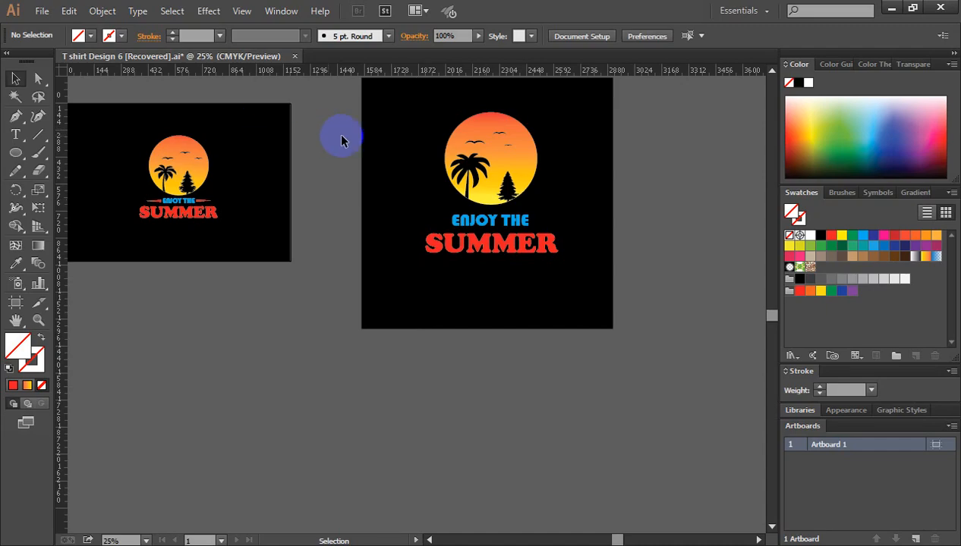
Step: Switch to Illustrator, copy the sun artwork with ENJOY THE and SUMMER, and paste it into the Photoshop T-shirt file as a smart object
left_click_drag(404, 100, 579, 279)
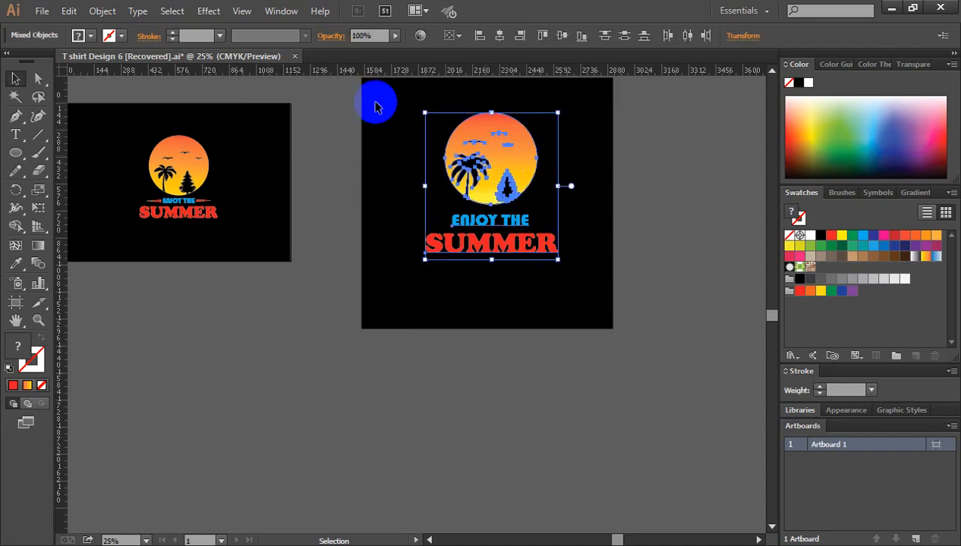
left_click_drag(390, 95, 589, 280)
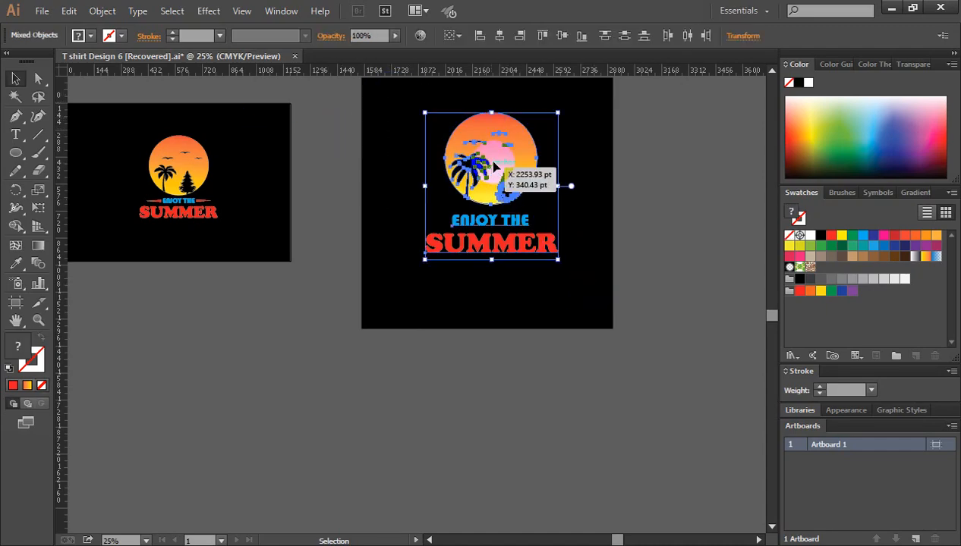
left_click_drag(501, 158, 235, 72)
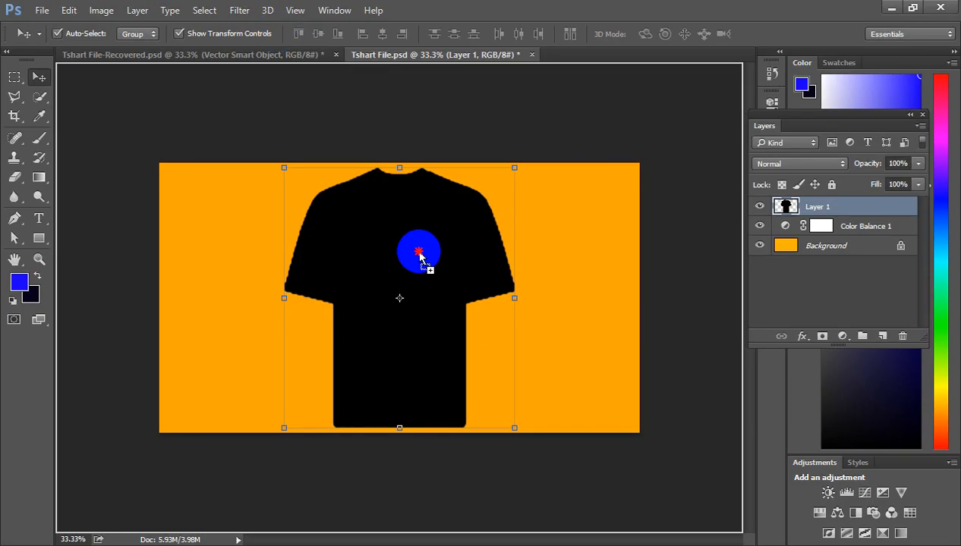
left_click_drag(427, 266, 407, 282)
key("ctrl+v")
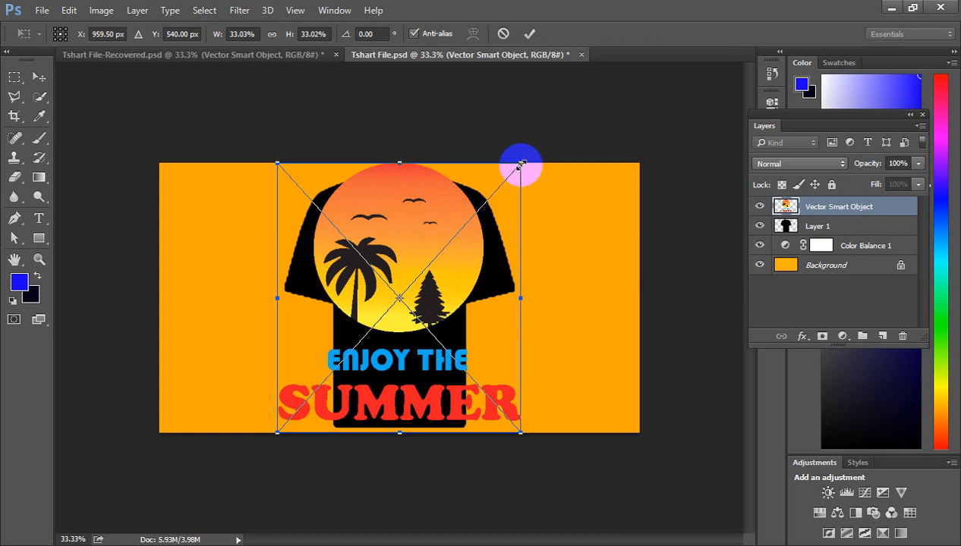
Step: Scale the pasted design to about 14.5%, place it centered on the shirt's chest, apply the placement and clear the selection
left_click_drag(521, 164, 452, 239)
left_click_drag(405, 271, 408, 254)
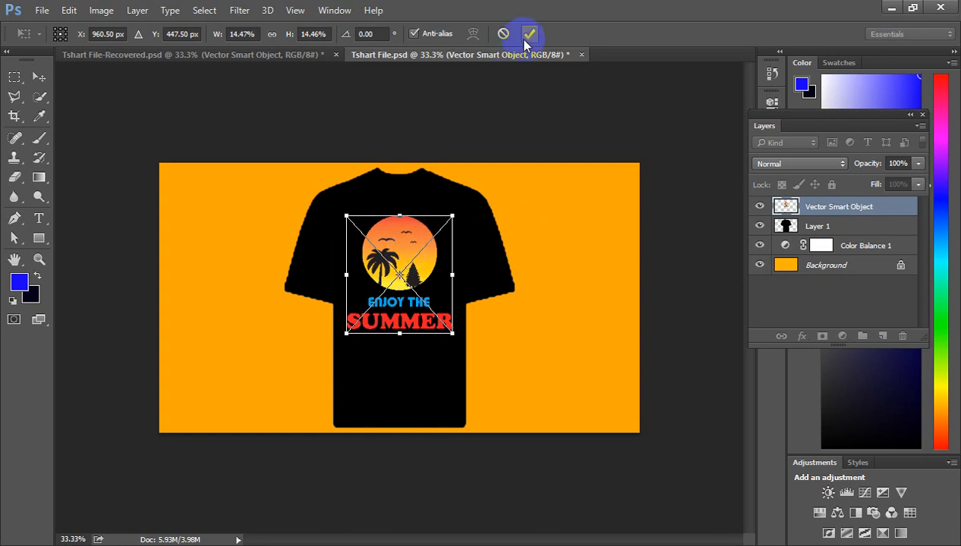
left_click(525, 38)
left_click(574, 301)
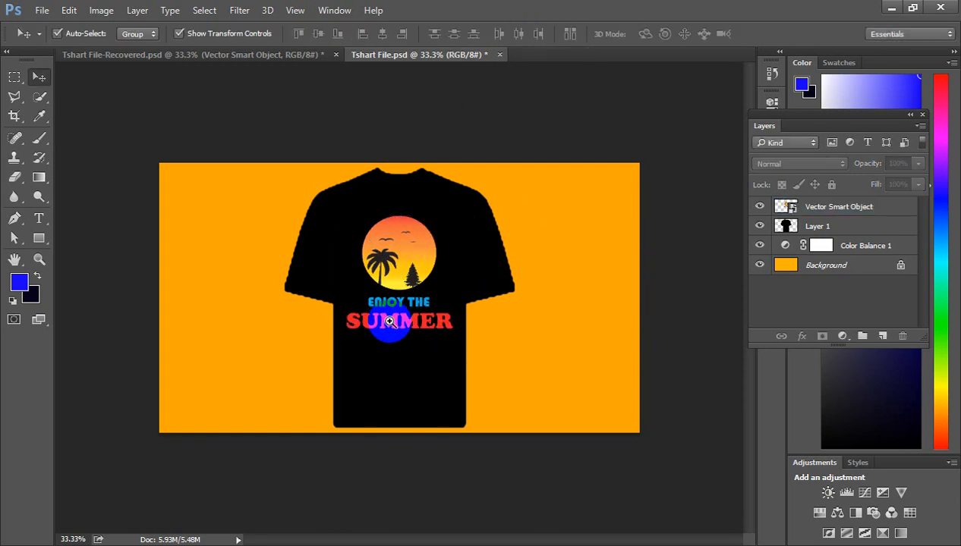
Step: Examine the summer design on the black T-shirt up close, checking how the artwork sits on the shirt
left_click(389, 322, "ctrl")
left_click(387, 340, "ctrl")
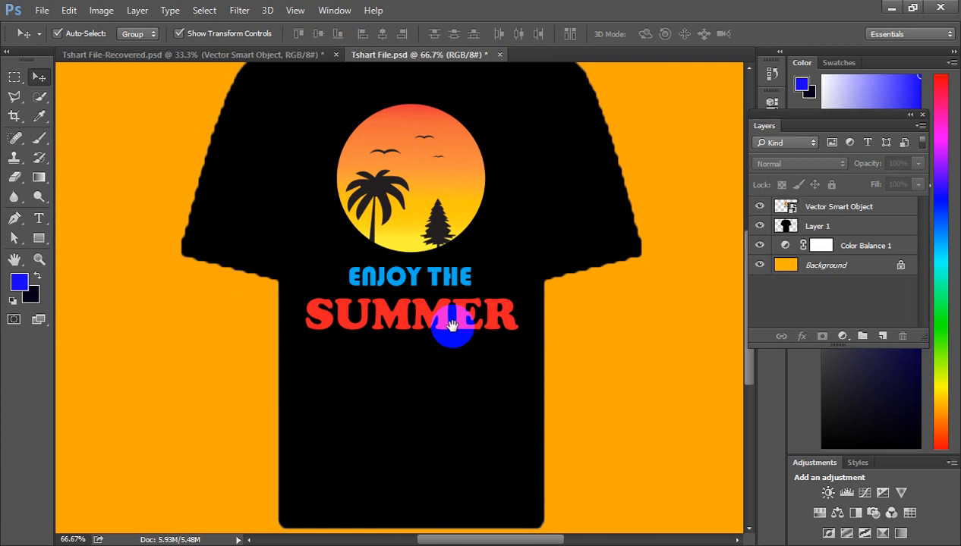
left_click_drag(451, 325, 518, 357)
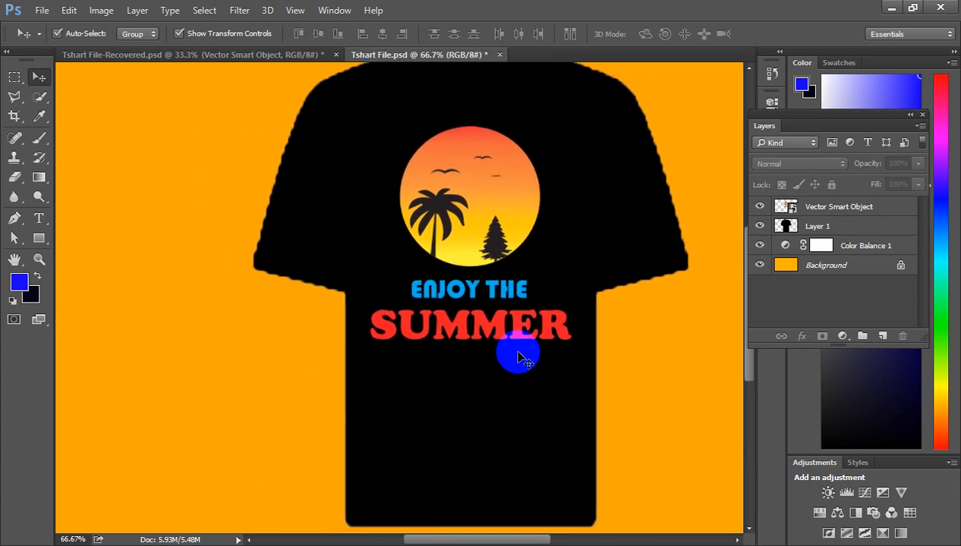
key("ctrl+minus")
scroll(518, 357, "down", 1)
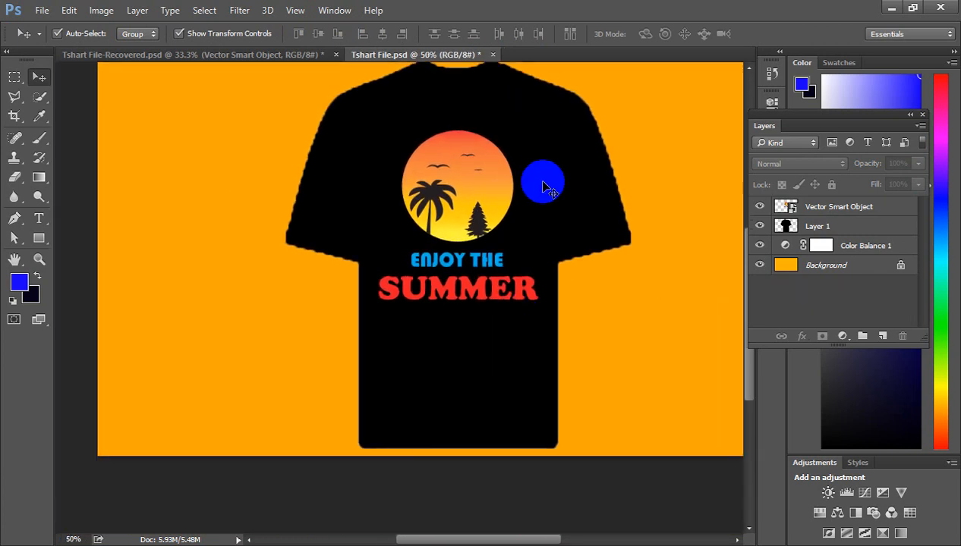
left_click(489, 167)
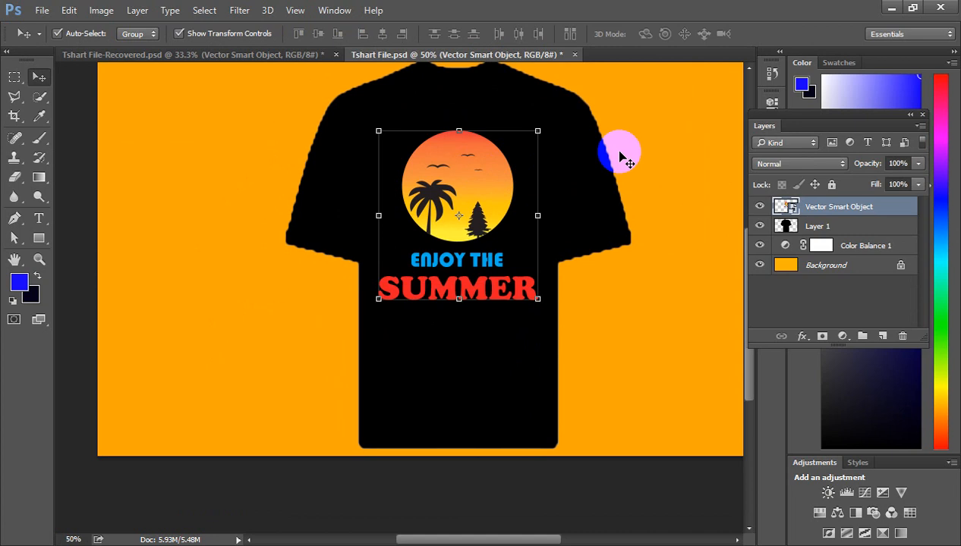
left_click(563, 197)
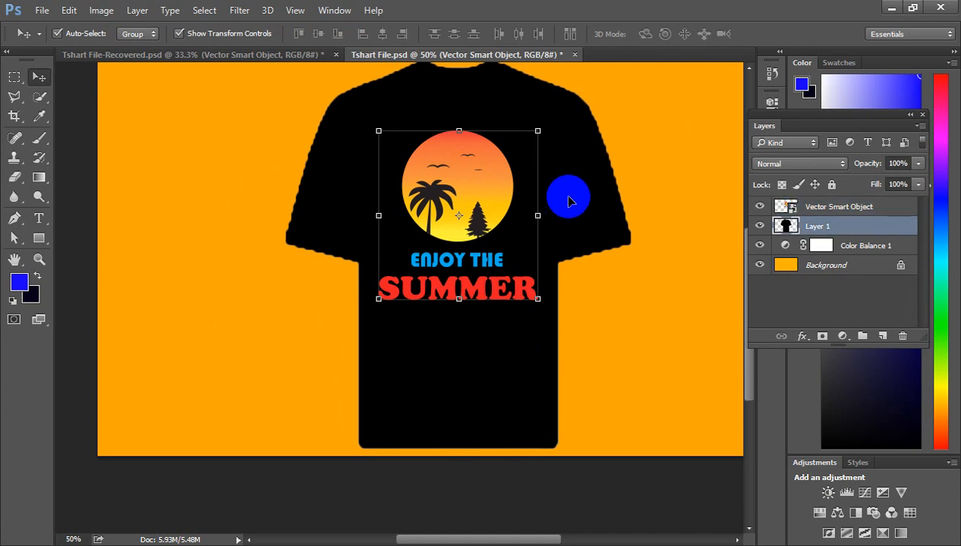
left_click(704, 227)
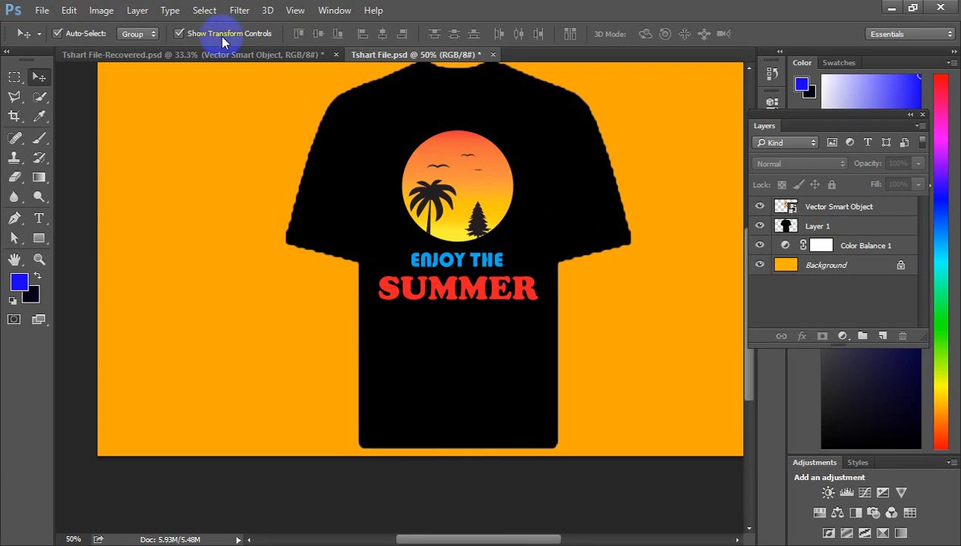
Step: Switch to Illustrator and draw a short horizontal line just before the E of ENJOY, level with the middle of the text
left_click(213, 0)
left_click(637, 317)
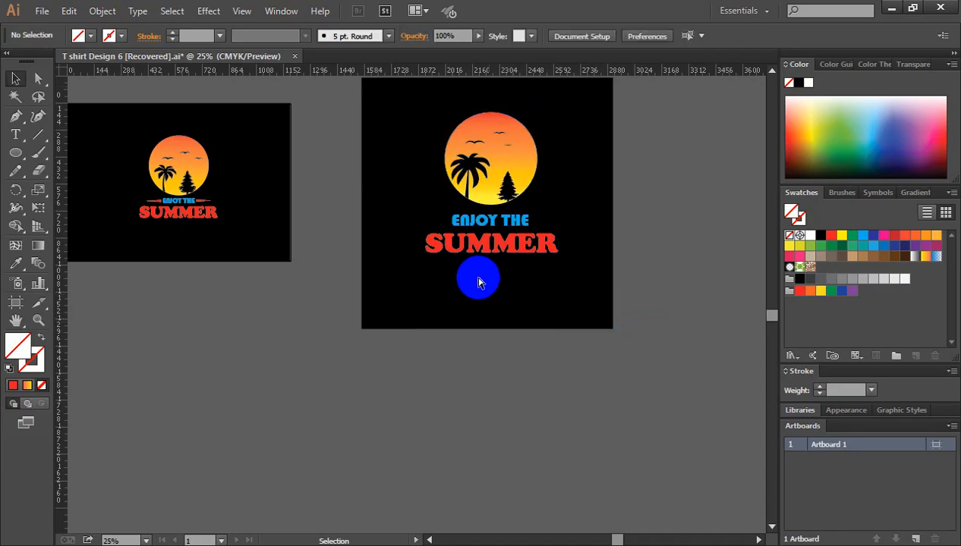
left_click(471, 239)
left_click(420, 295)
left_click_drag(386, 268, 439, 210)
left_click_drag(33, 134, 107, 136)
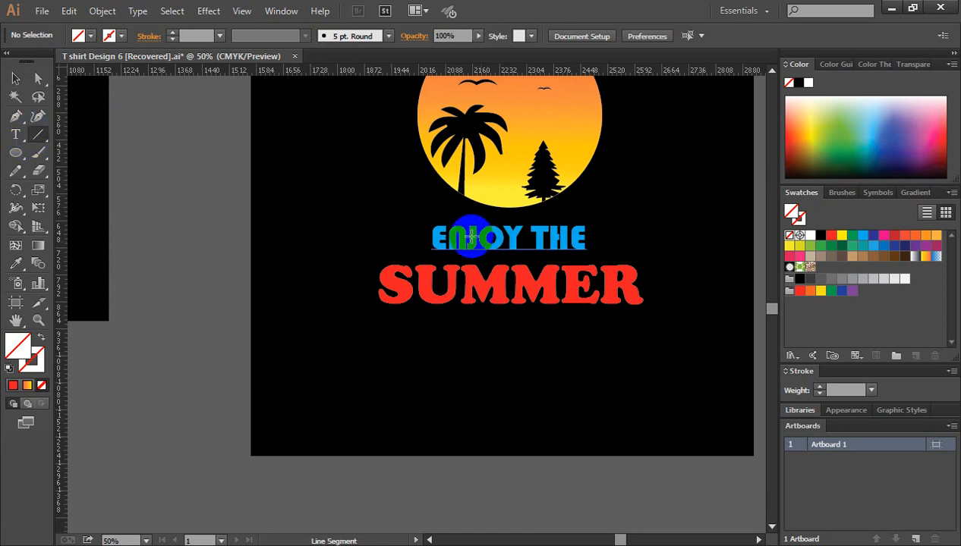
left_click_drag(427, 236, 388, 236)
left_click(11, 80)
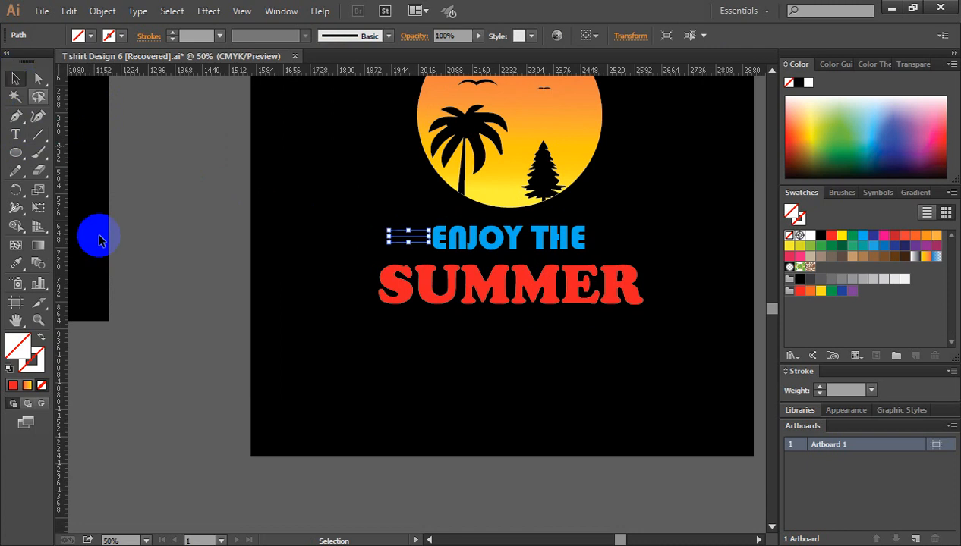
Step: Give the line a white 11 pt stroke with the wedge-shaped width profile that tapers to a point, and clear the selection
left_click(44, 355)
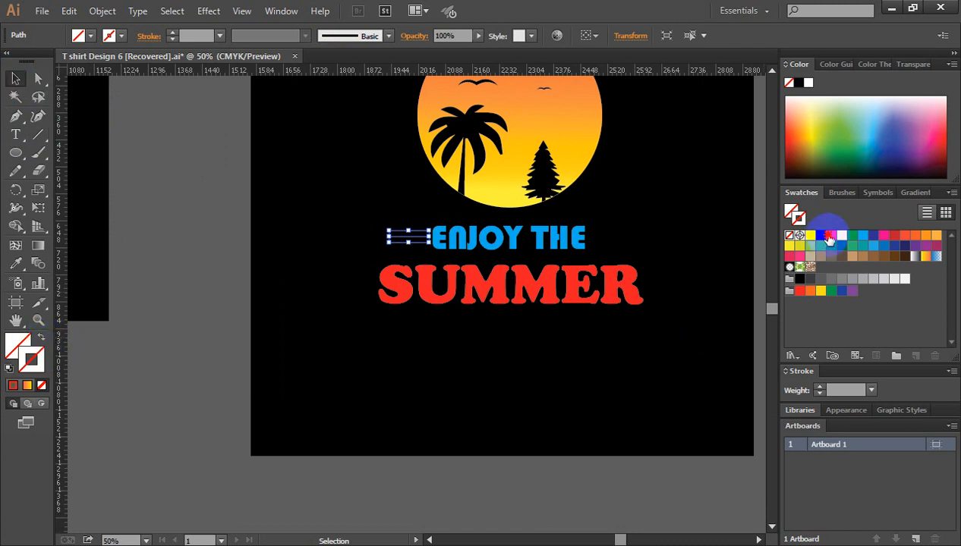
left_click(830, 237)
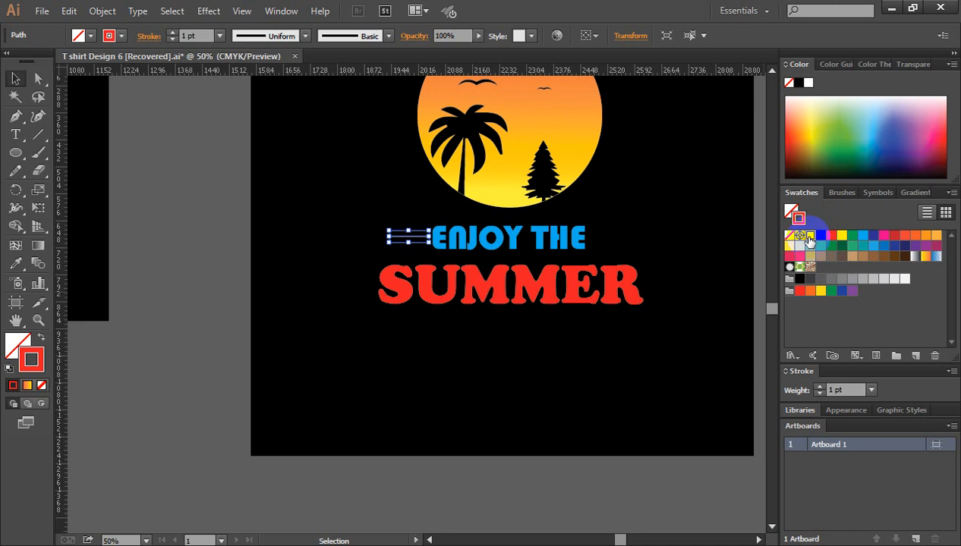
left_click(810, 236)
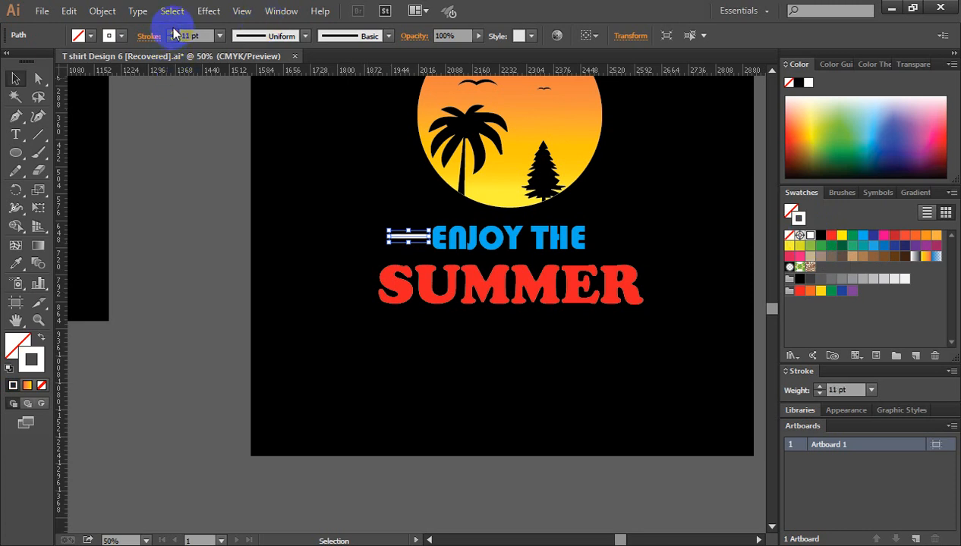
left_click(305, 36)
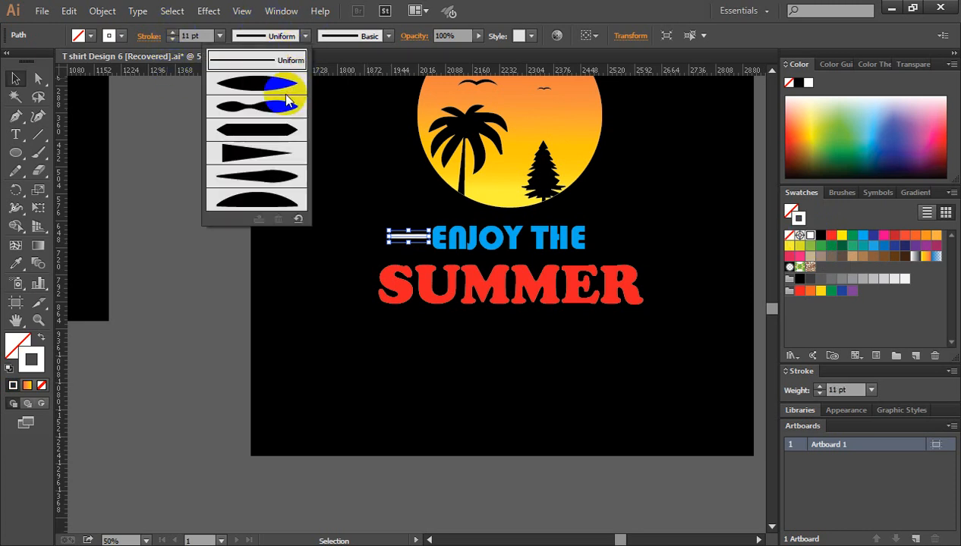
left_click(258, 156)
left_click(215, 257)
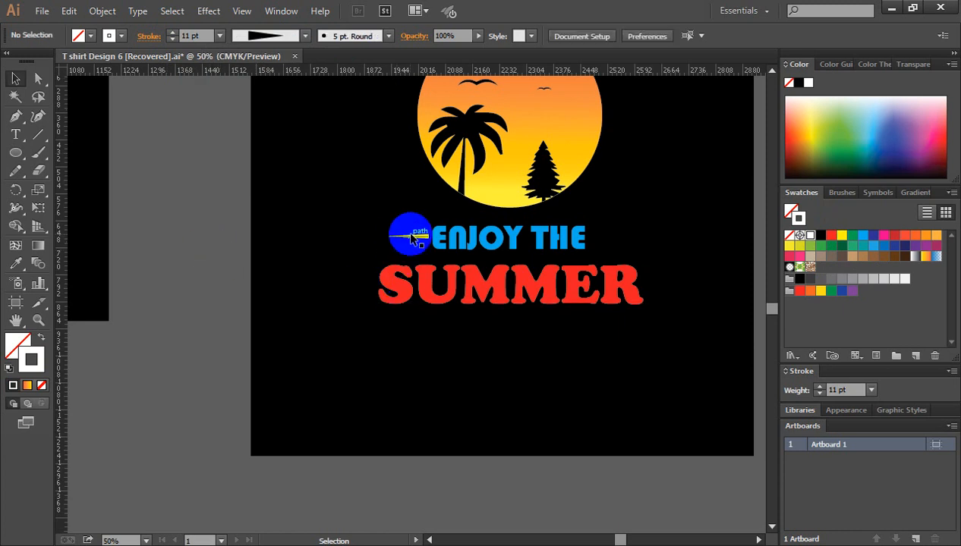
Step: Place a mirrored copy of the tapered line just after ENJOY THE, pointing outward, and clear the selection
left_click(412, 239)
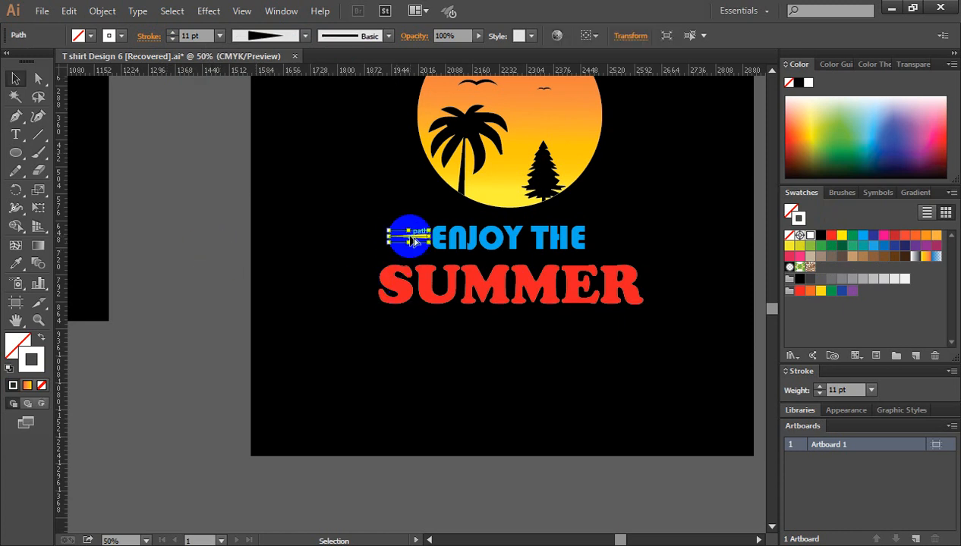
left_click_drag(412, 239, 604, 253)
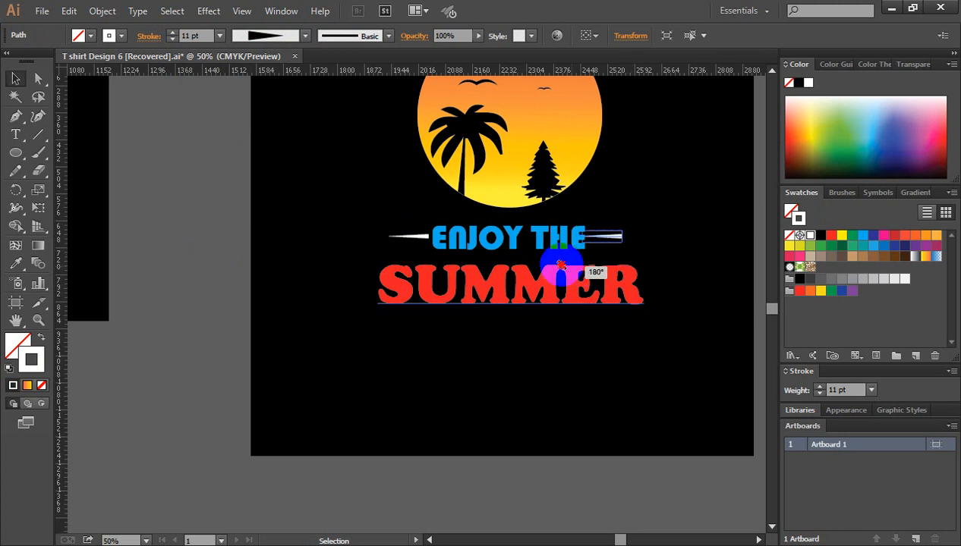
left_click(680, 255)
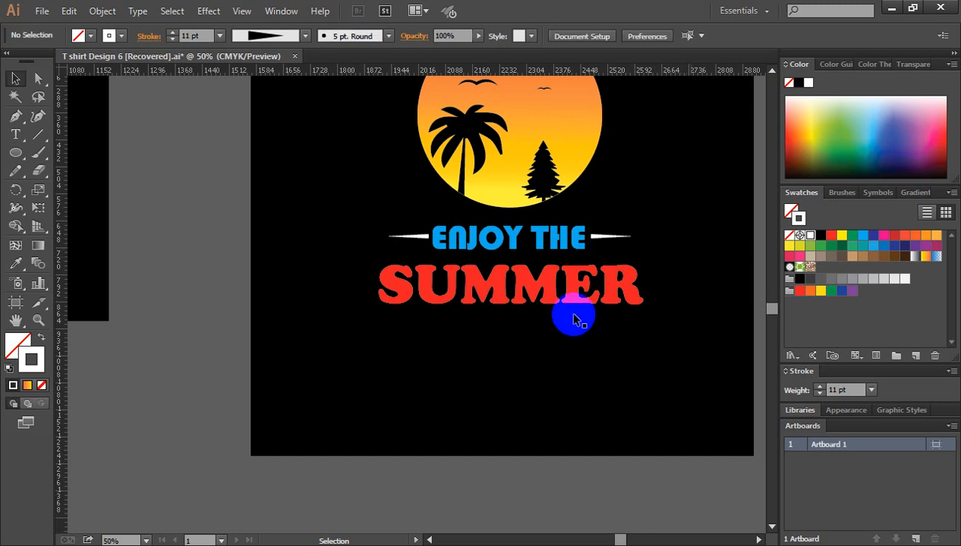
scroll(655, 317, "up", 2)
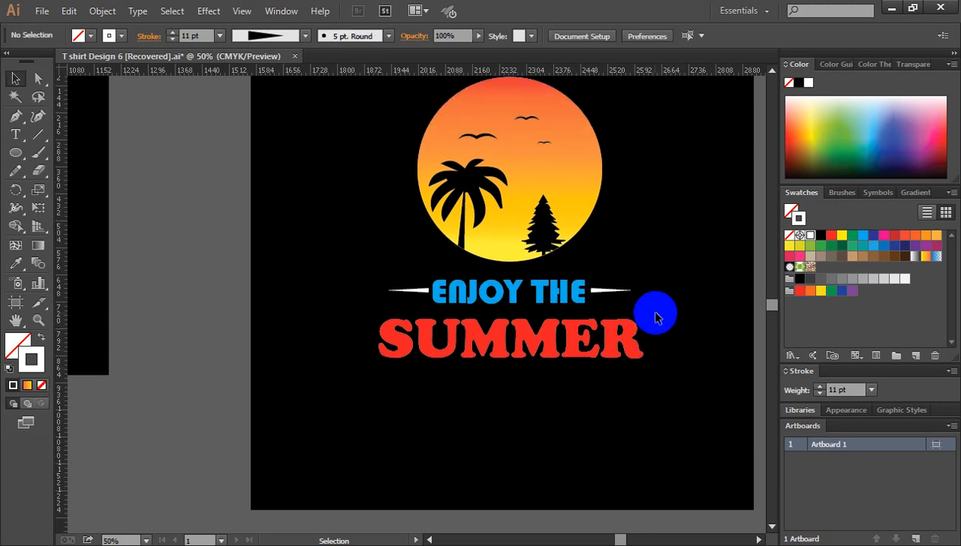
scroll(656, 317, "up", 1)
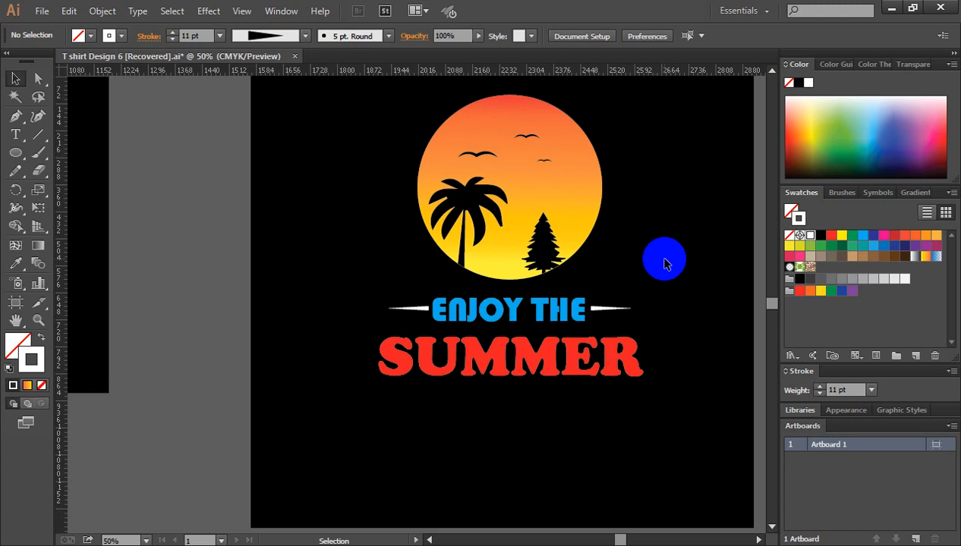
scroll(665, 262, "up", 1)
scroll(665, 263, "down", 2)
scroll(664, 262, "up", 2)
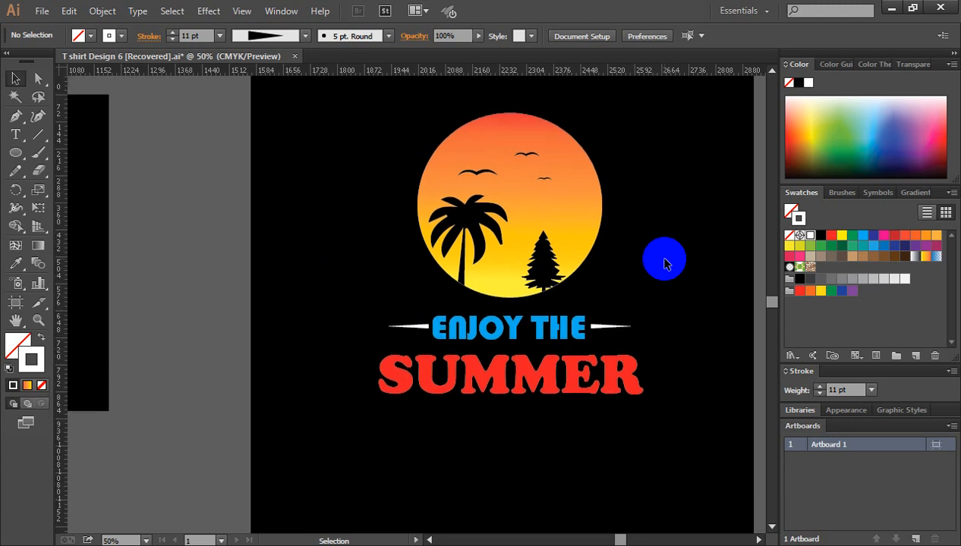